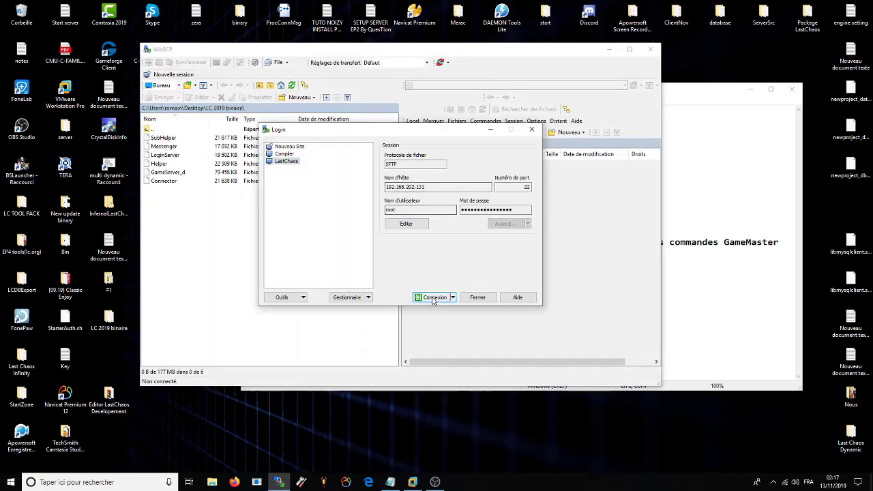
Step: Connect to the saved LastChaos server session and stop the iptables service from the root terminal
left_click(434, 299)
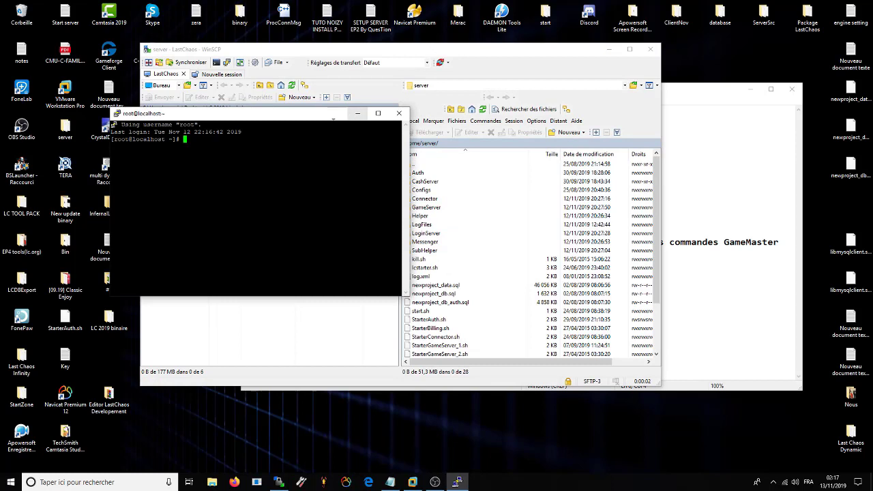
key("Up")
key("Up")
key("Up")
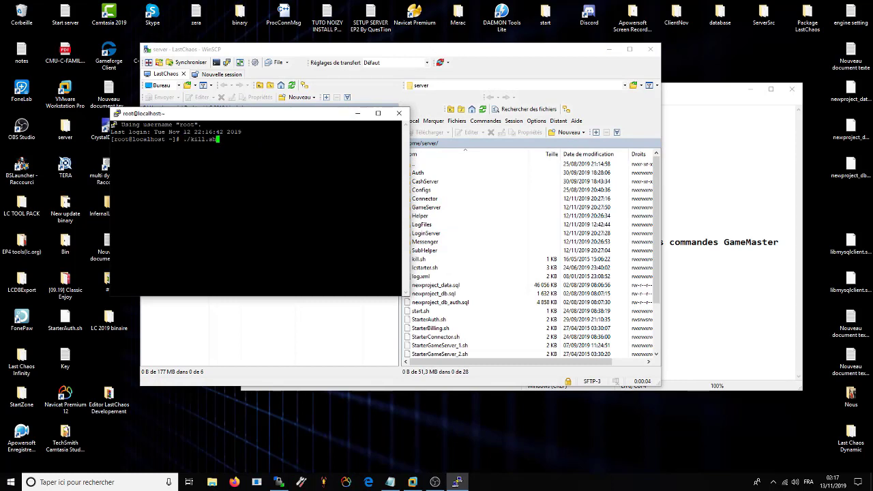
key("Up")
key("Up")
key("Up")
key("Return")
Step: Recall and run service mysqld start on the server, and minimize the terminal window
key("Up")
key("Up")
key("Up")
key("Up")
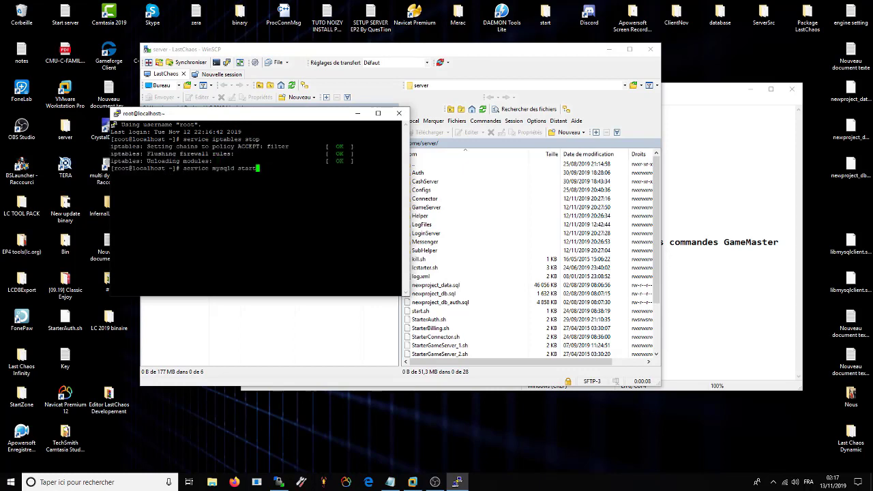
key("Up")
key("Up")
key("Up")
key("Up")
key("Up")
key("Down")
key("Down")
key("Down")
key("Down")
key("Return")
left_click(358, 114)
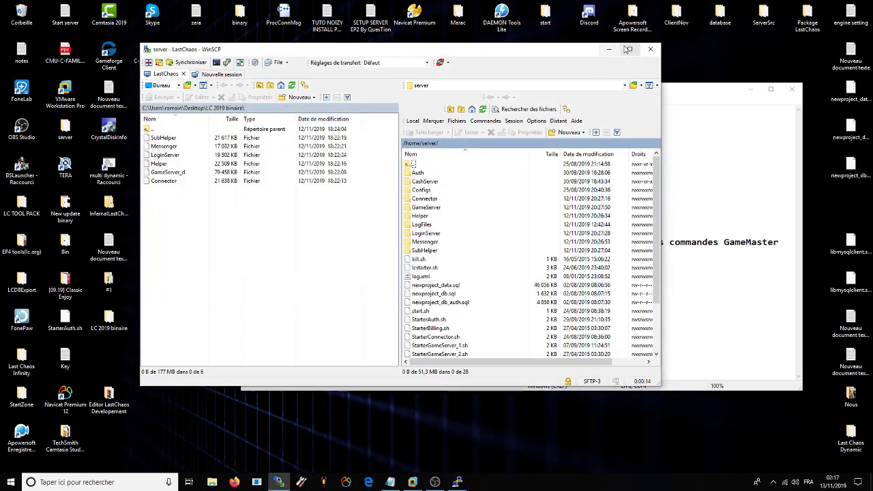
Step: Minimize the WinSCP window and launch Navicat Premium from the desktop
left_click_drag(549, 55, 516, 79)
left_click(578, 75)
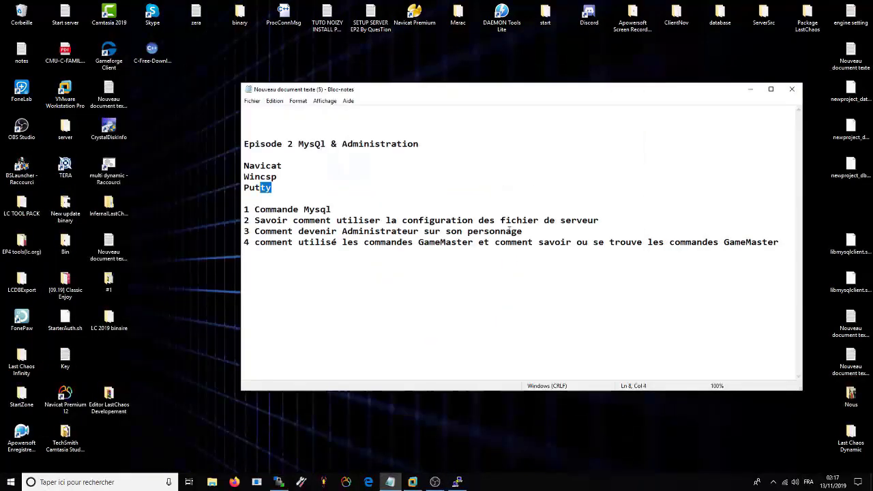
double_click(412, 26)
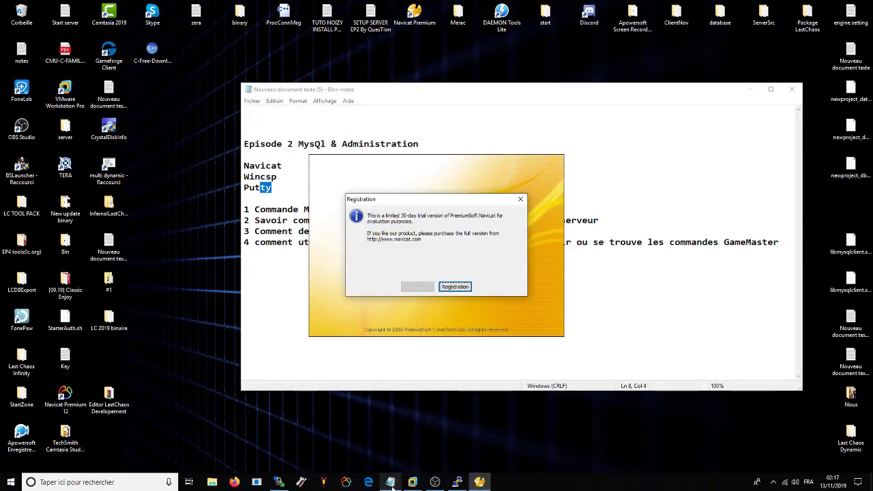
Step: Copy the licence key from the desktop Key text file and register Navicat Premium with it
left_click(391, 483)
double_click(65, 355)
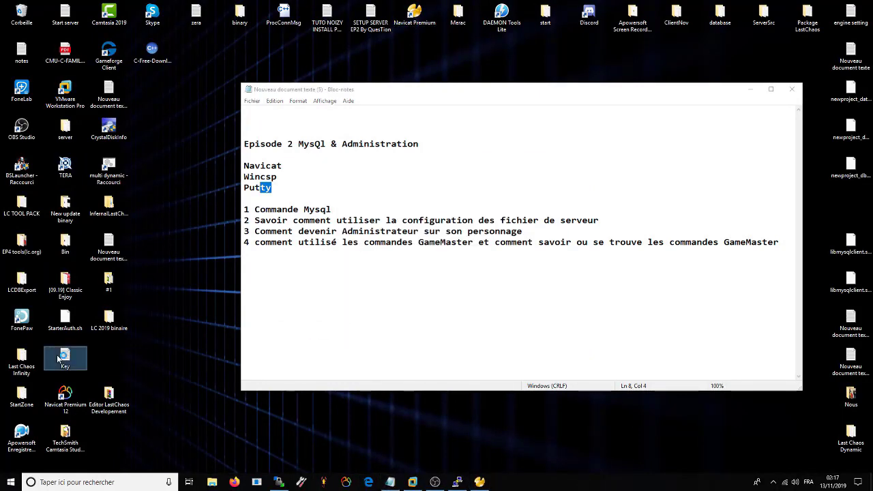
left_click_drag(226, 162, 139, 161)
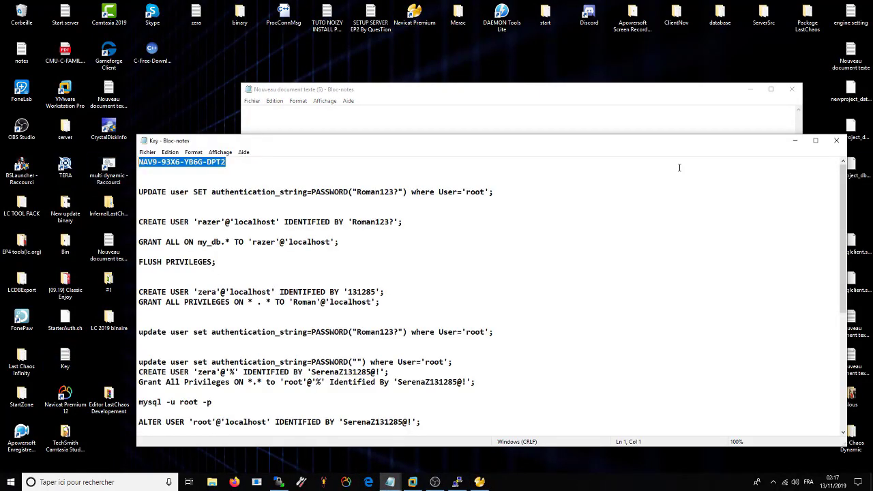
left_click(796, 140)
left_click(480, 482)
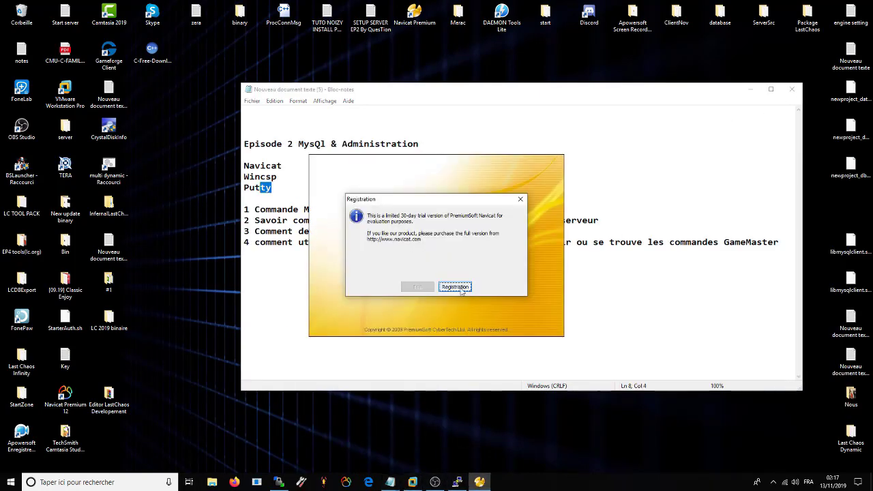
left_click(455, 287)
left_click(410, 254)
key("ctrl+v")
left_click(417, 289)
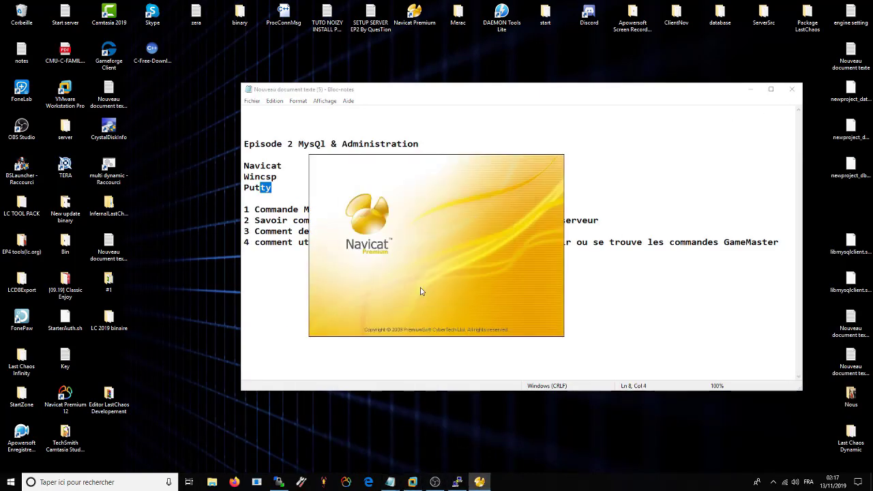
Step: Connect to LastChaos Developement and open the newproject_data database's table list in a maximized window
double_click(279, 145)
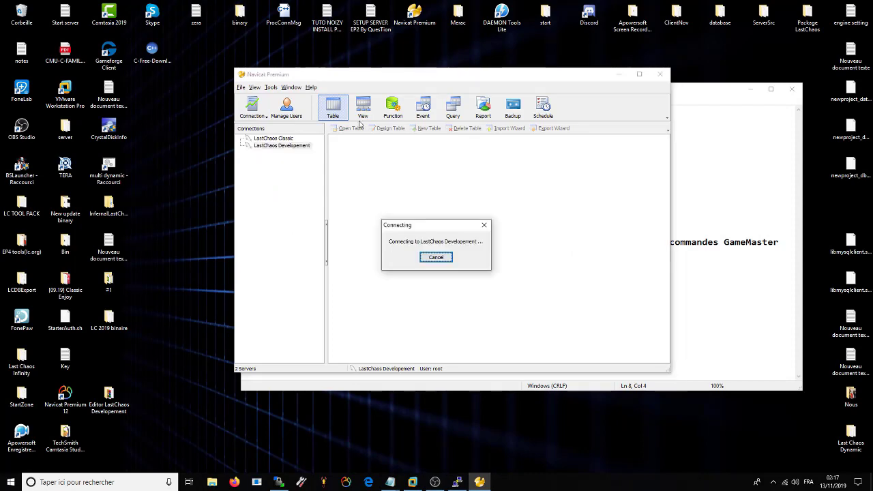
left_click(287, 167)
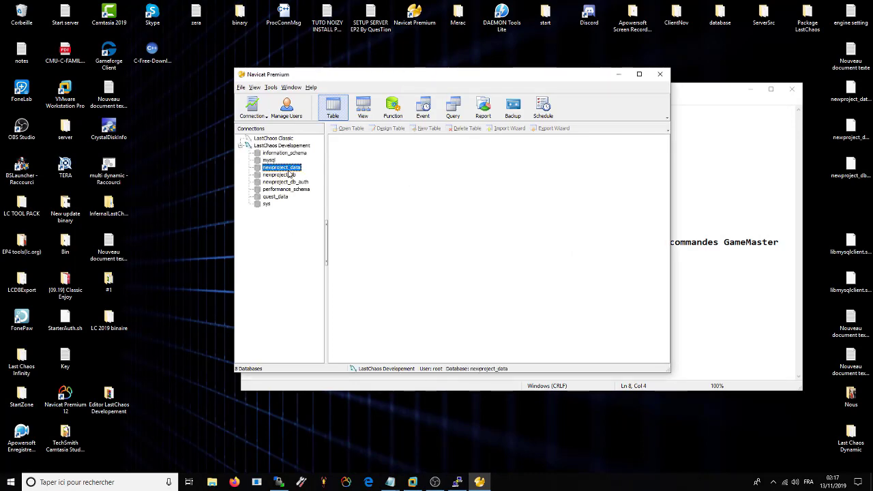
left_click(639, 73)
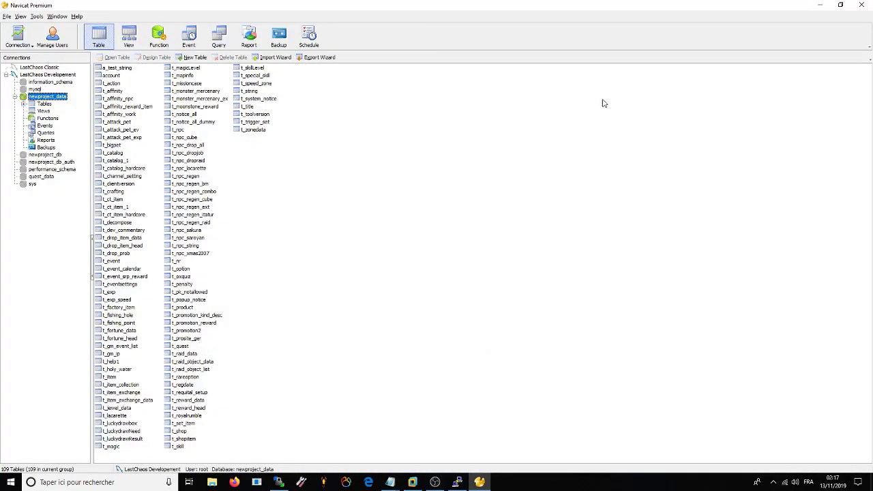
left_click(254, 265)
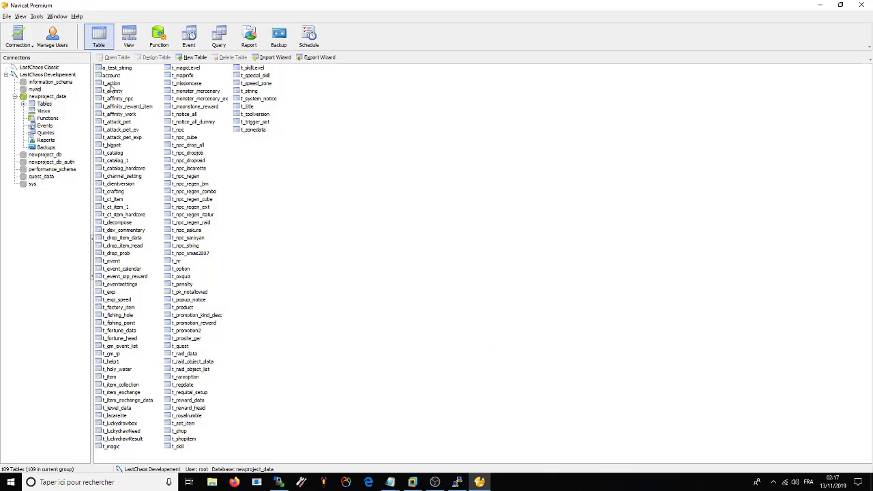
Step: Point out the t_action and affinity tables, and highlight the attack pet and t_bigpet tables together
left_click(110, 84)
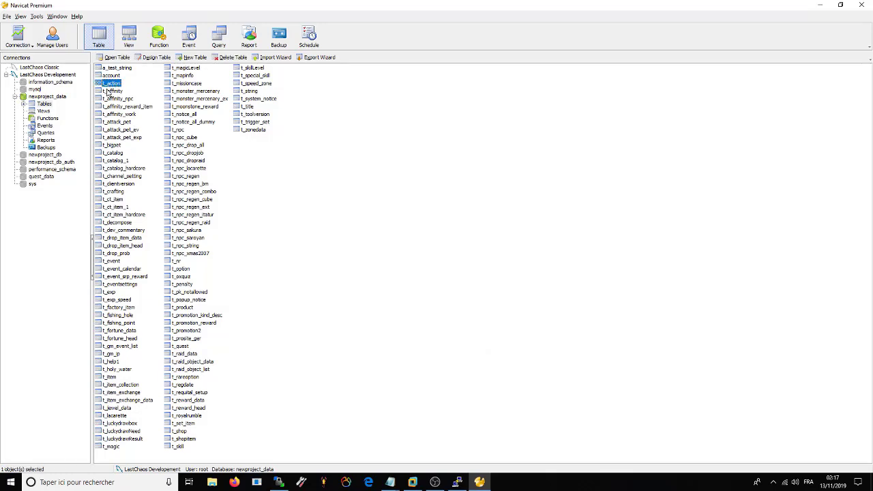
left_click(110, 93)
left_click(113, 99)
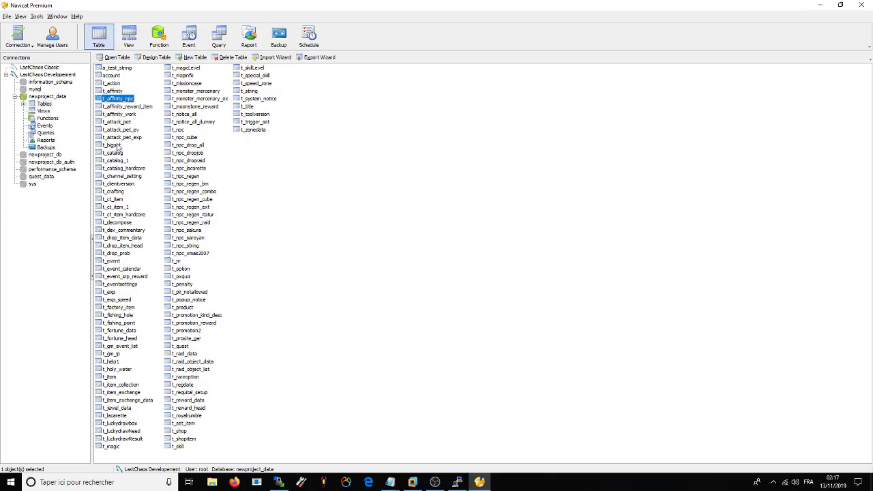
left_click(121, 123)
left_click(113, 146, "ctrl")
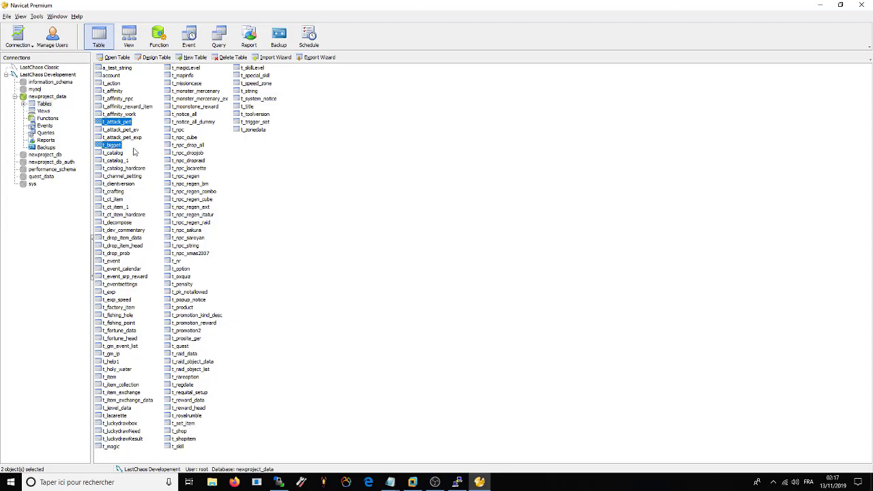
left_click(127, 137, "ctrl")
left_click(127, 130, "ctrl")
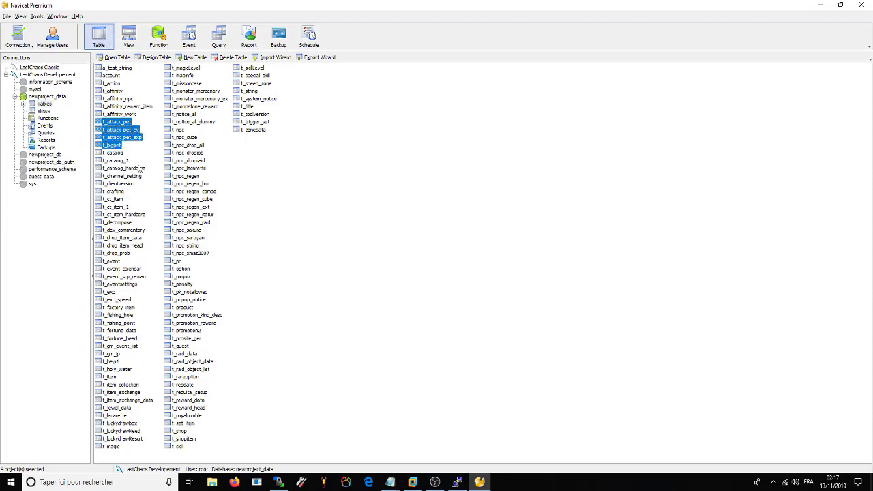
Step: Highlight t_catalog and t_catalog_1 with t_ct_item and t_ct_item_1, followed by the t_drop_item_data and t_drop_item_head pair
left_click(116, 152)
left_click(117, 161, "ctrl")
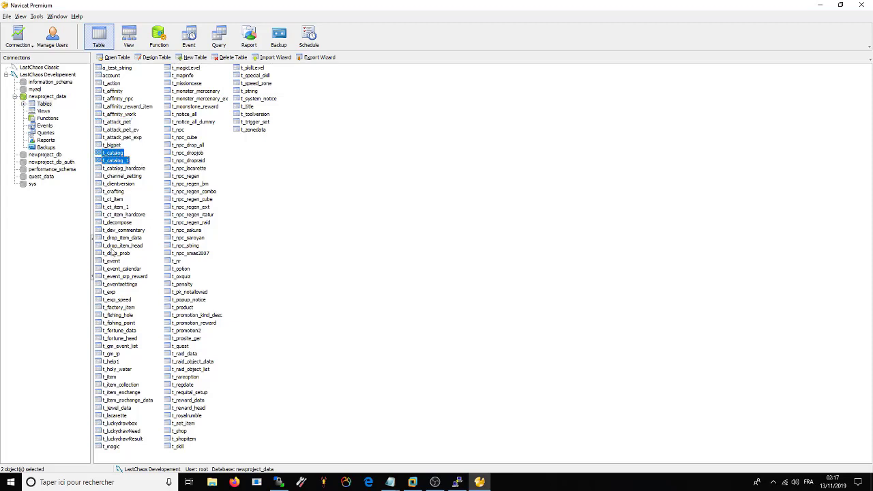
left_click(113, 200, "ctrl")
left_click(116, 206, "ctrl")
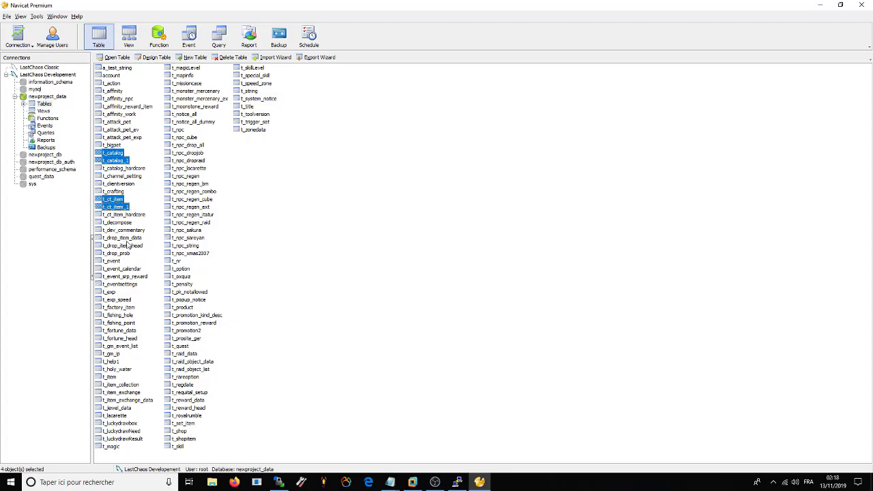
left_click(126, 238)
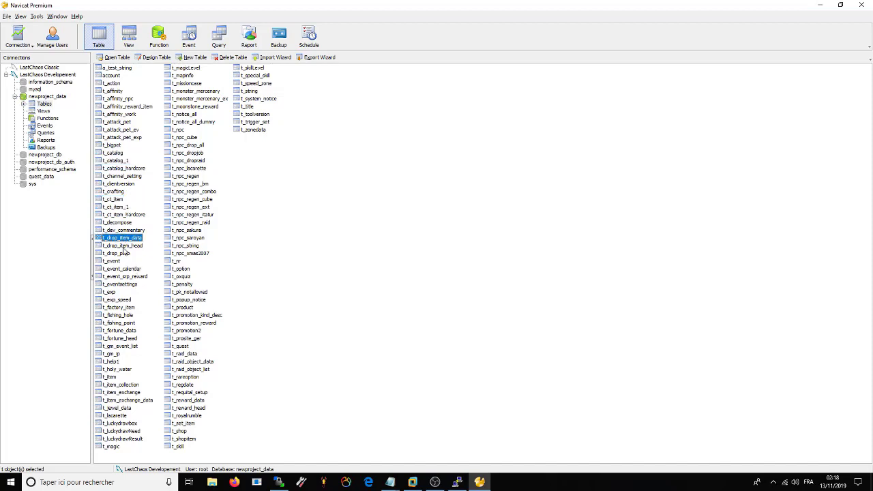
left_click(126, 246, "ctrl")
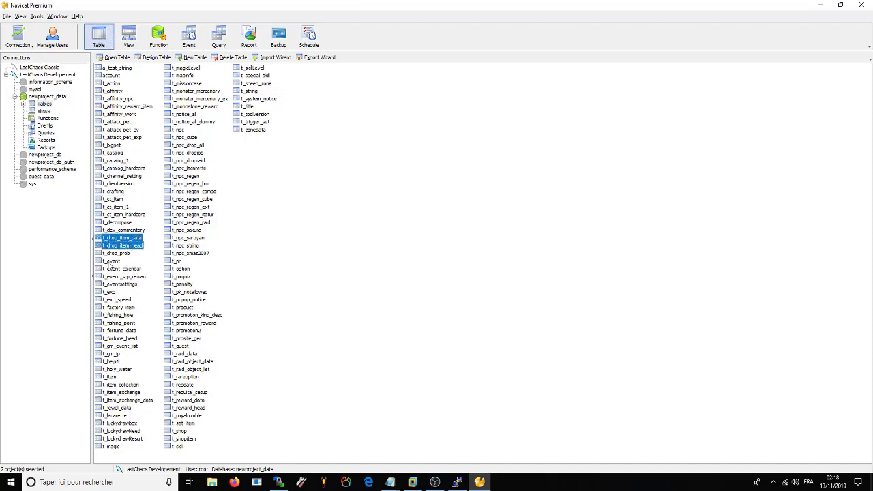
Step: Open the t_event table and examine its a_enable and a_notice columns and the drop columns
double_click(113, 262)
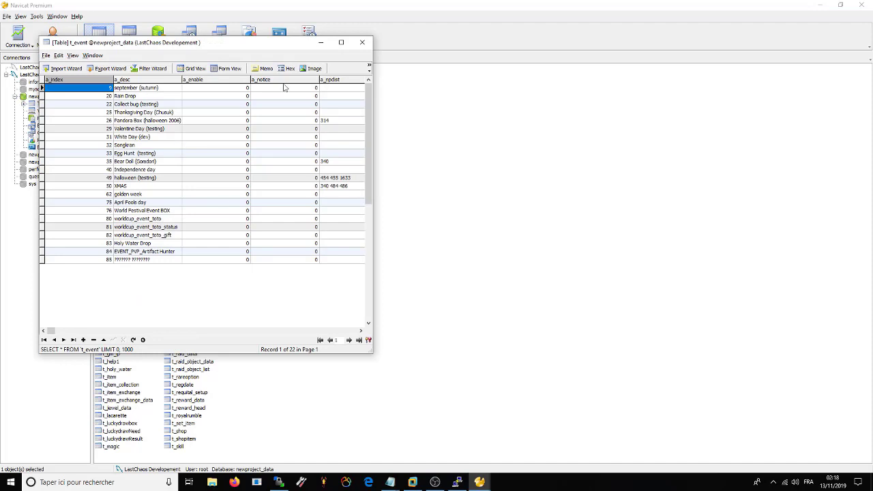
left_click(212, 80)
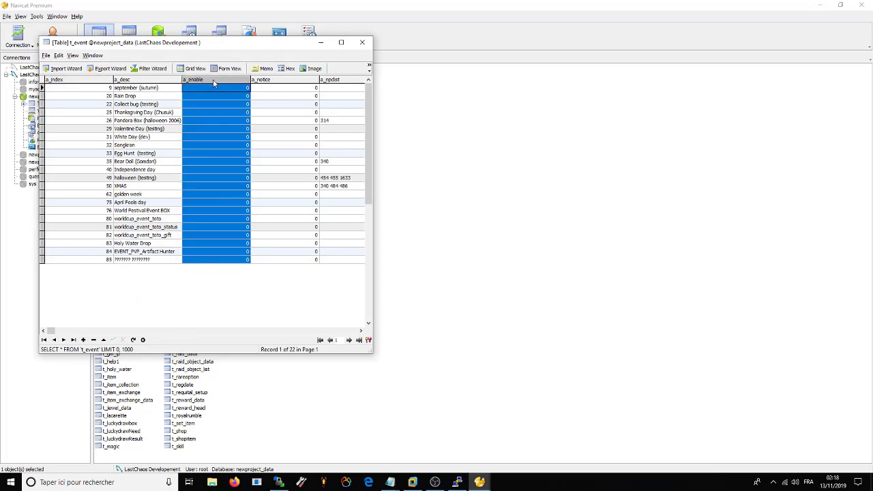
left_click(225, 156)
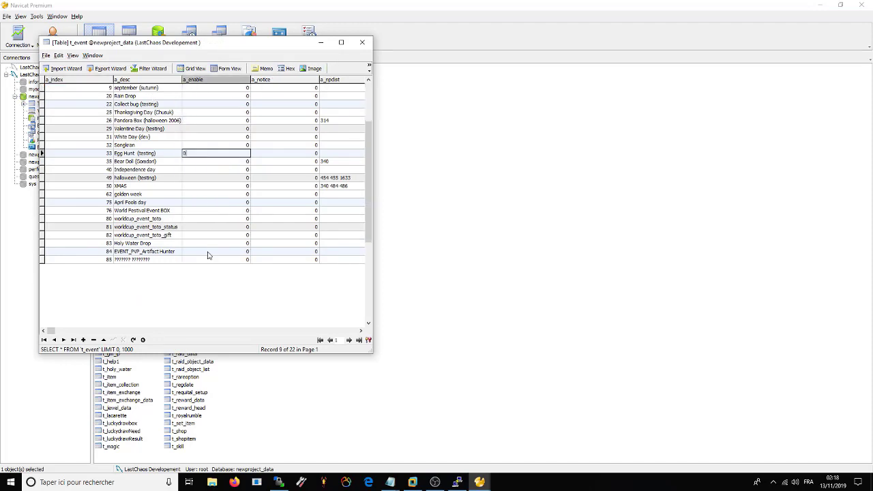
left_click(274, 82)
left_click(361, 331)
scroll(236, 150, "right", 1)
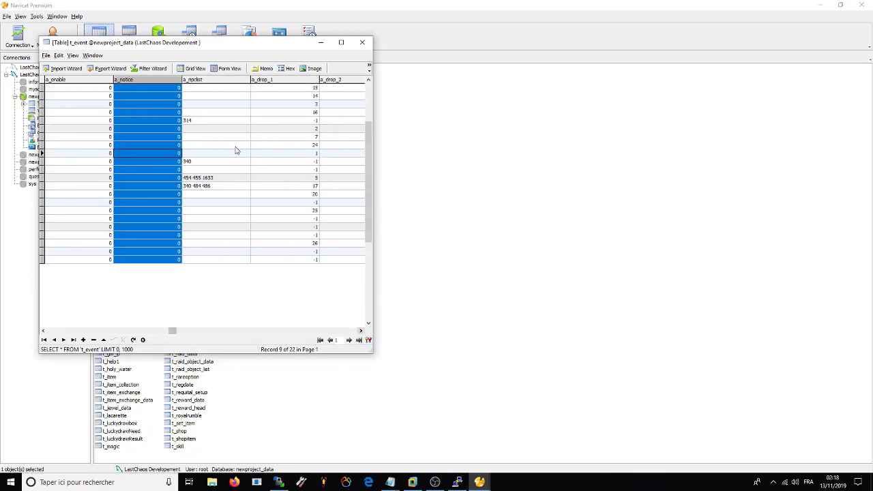
Step: Examine the halloween and XMAS event rows, including the XMAS a_enable field, and close the t_event table
left_click_drag(173, 331, 48, 333)
left_click(158, 186)
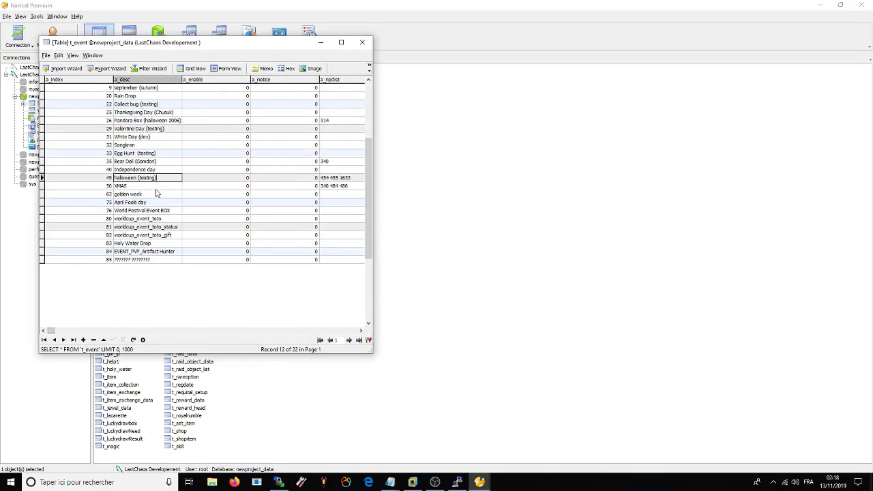
left_click(147, 187)
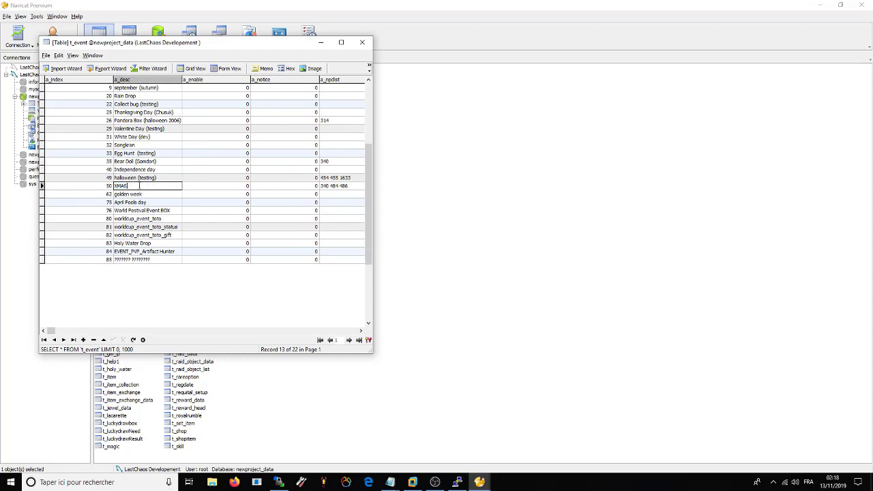
left_click(209, 185)
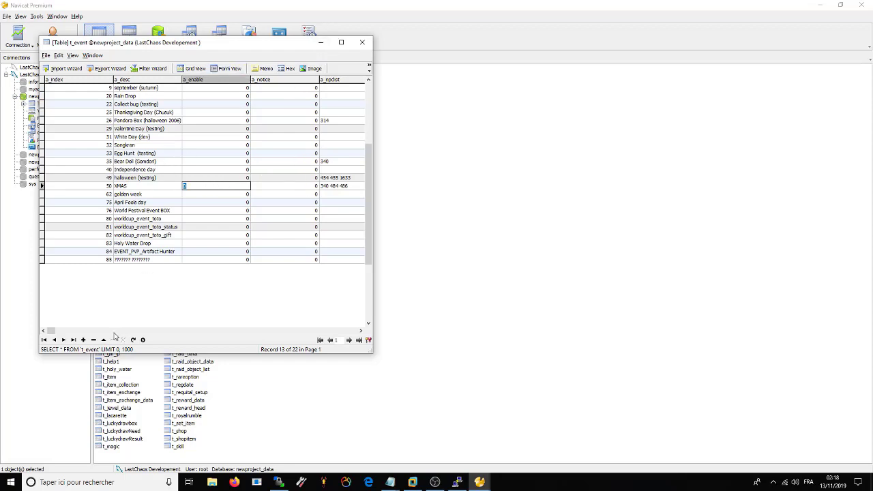
left_click(362, 43)
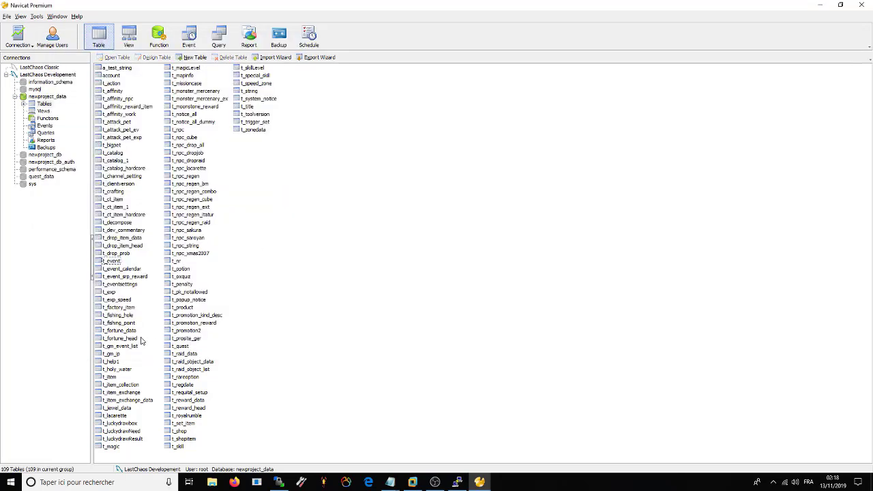
Step: Open the t_exp table to review the experience required per level, and close it
double_click(108, 293)
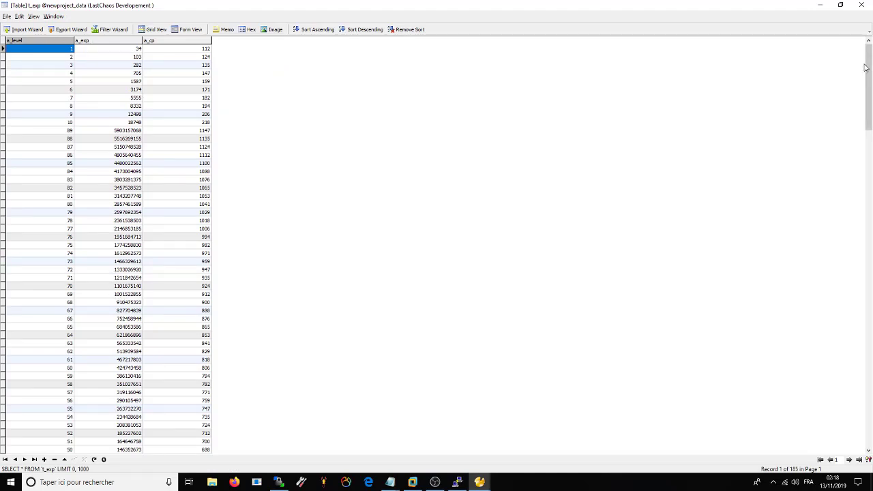
left_click_drag(869, 75, 871, 46)
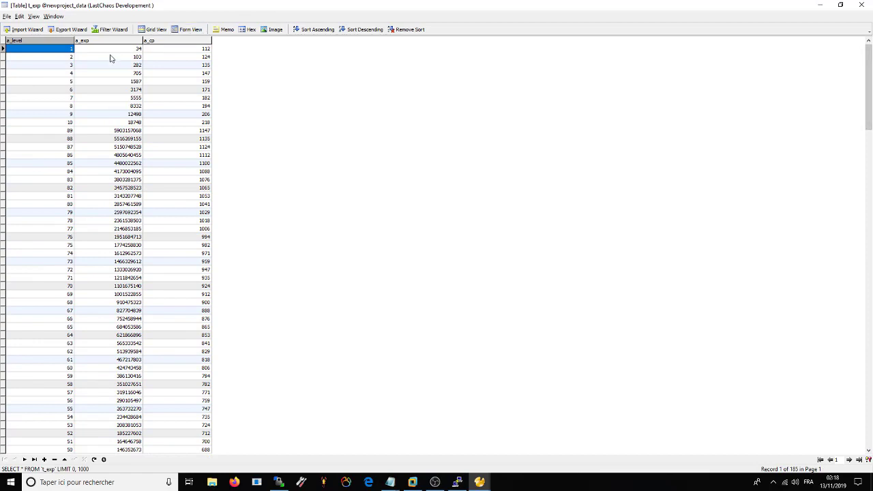
left_click(863, 5)
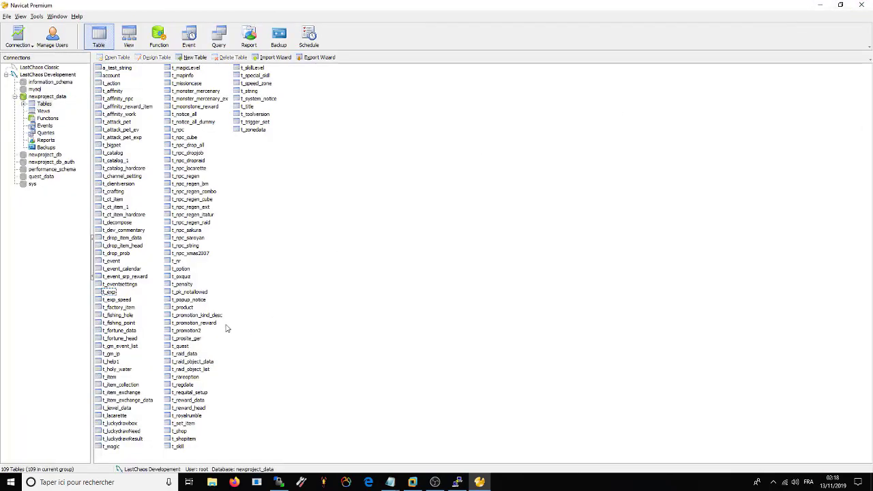
Step: Highlight the t_item table, followed by the t_luckydrawbox table, in the newproject_data table list
left_click(112, 377)
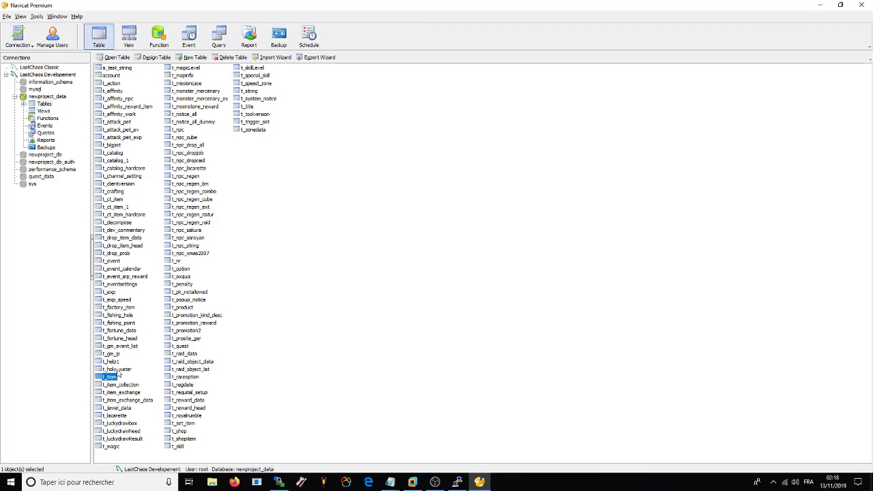
left_click(125, 424)
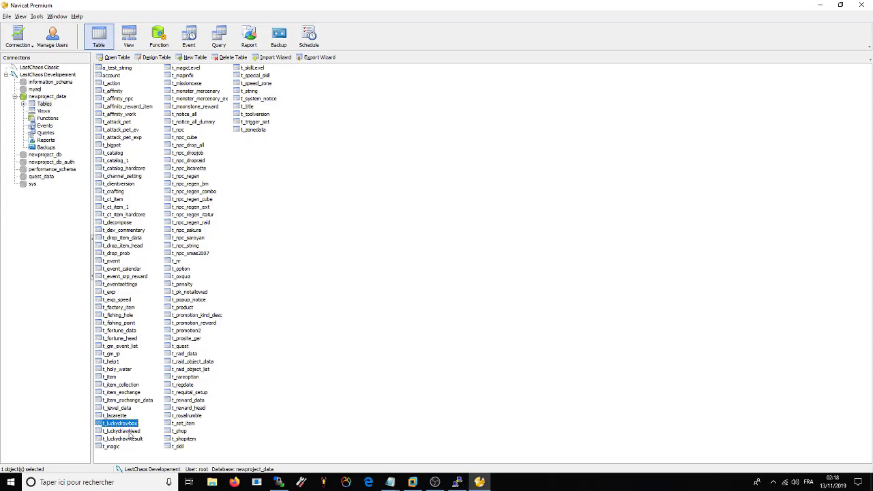
left_click(270, 435)
left_click(129, 425)
left_click(293, 425)
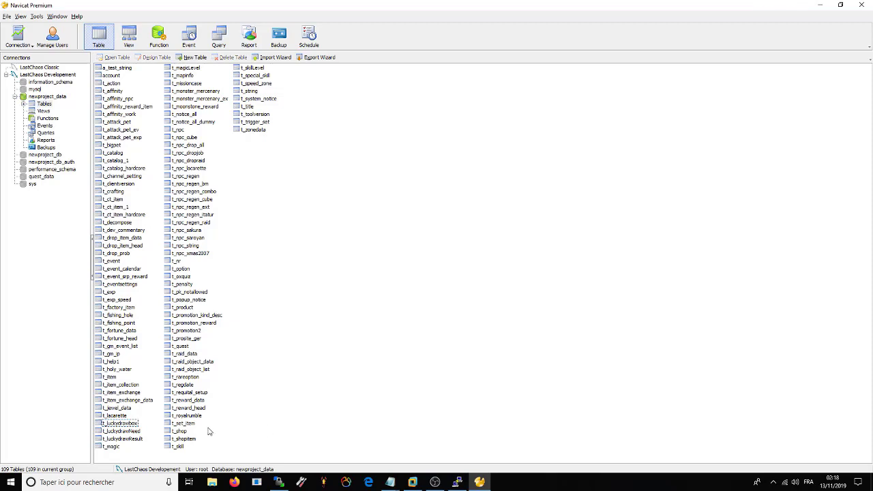
left_click(125, 427)
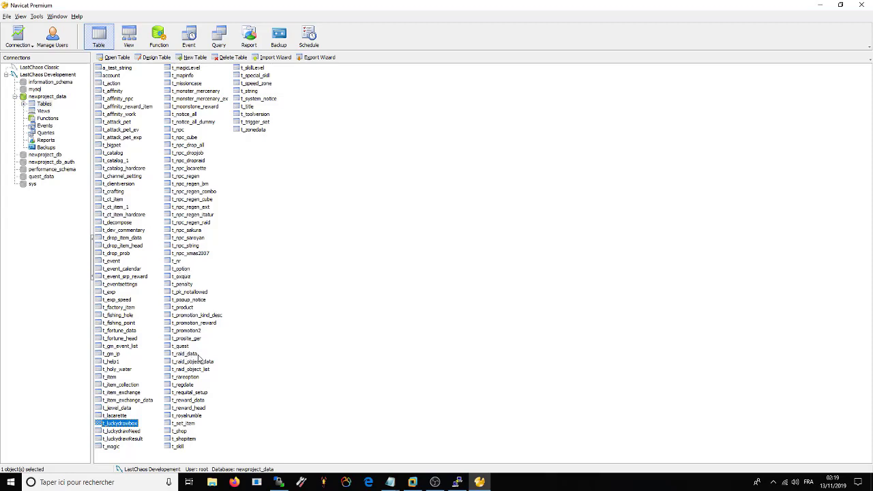
Step: Point out the t_reward_data table and the t_drop_item_data and t_drop_item_head pair
left_click(186, 401)
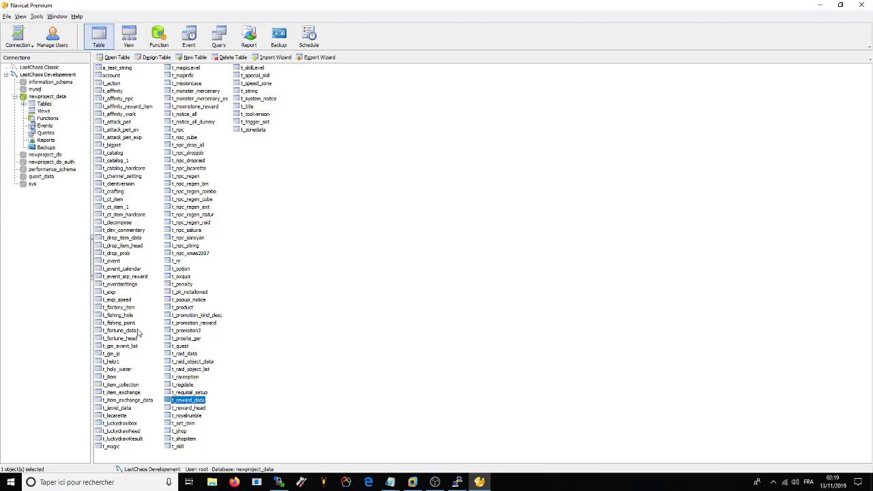
left_click(123, 238)
left_click(123, 246)
left_click(127, 238)
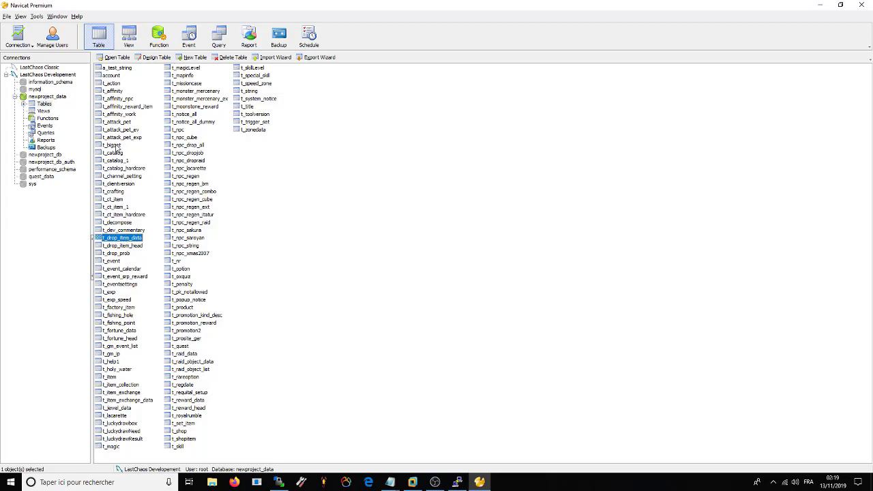
Step: Highlight the affinity tables: t_affinity_work, t_affinity_npc, t_affinity_reward_item and t_affinity
left_click(119, 128)
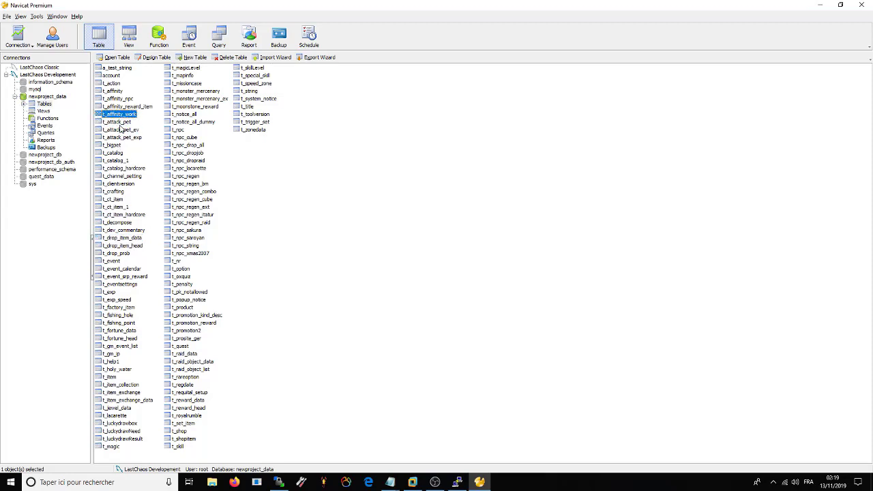
left_click(120, 125)
left_click(116, 100)
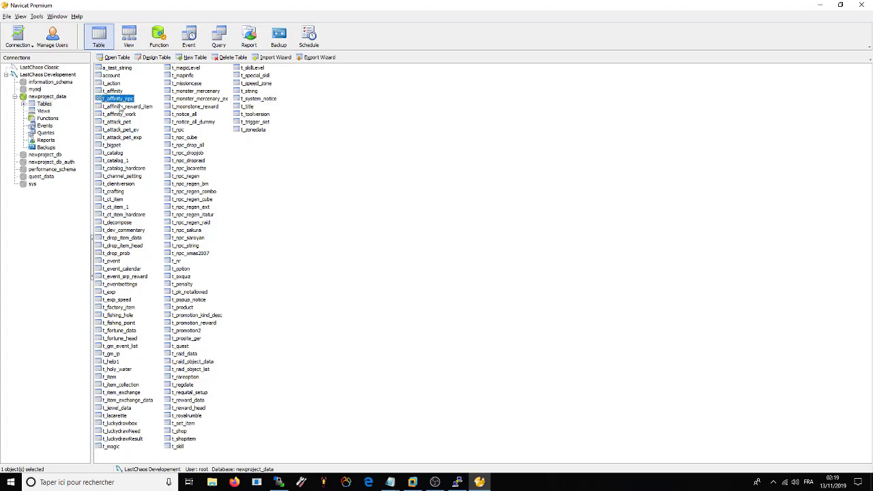
left_click(122, 107)
left_click(120, 114)
left_click(113, 91)
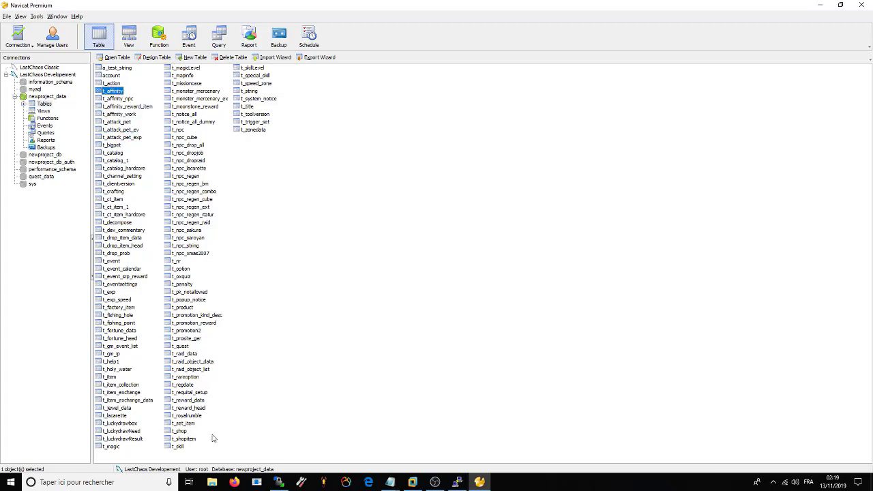
Step: Highlight the lucky draw tables t_luckydrawNeed and t_luckydrawResult
left_click(122, 431)
left_click(122, 439)
left_click(123, 431)
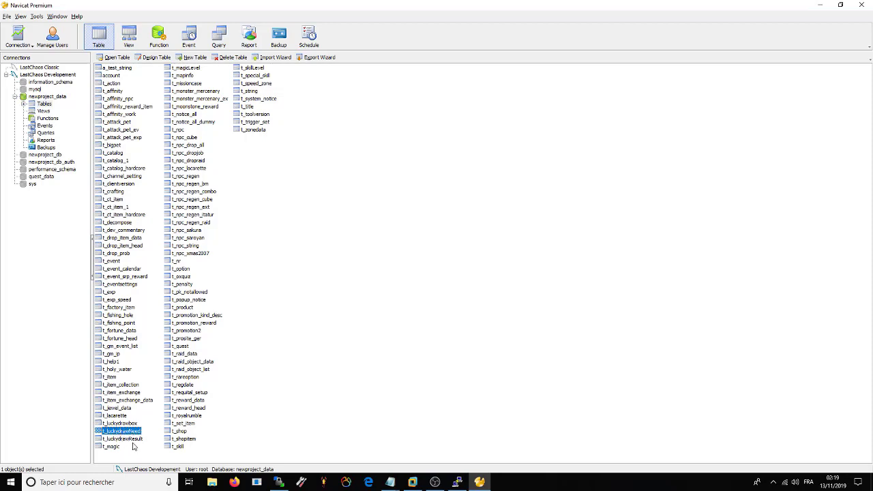
left_click(133, 440)
Step: Highlight the t_npc and t_npc_regen tables, followed by t_option and t_quest
left_click(176, 129)
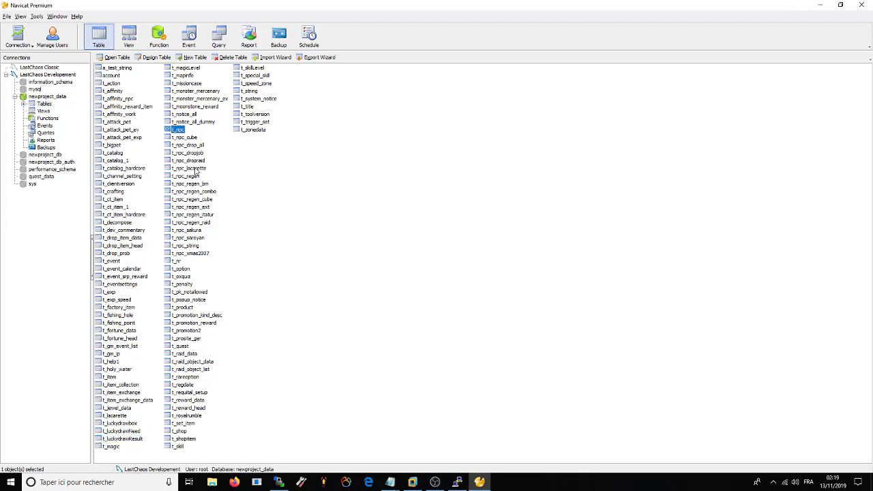
left_click(183, 177)
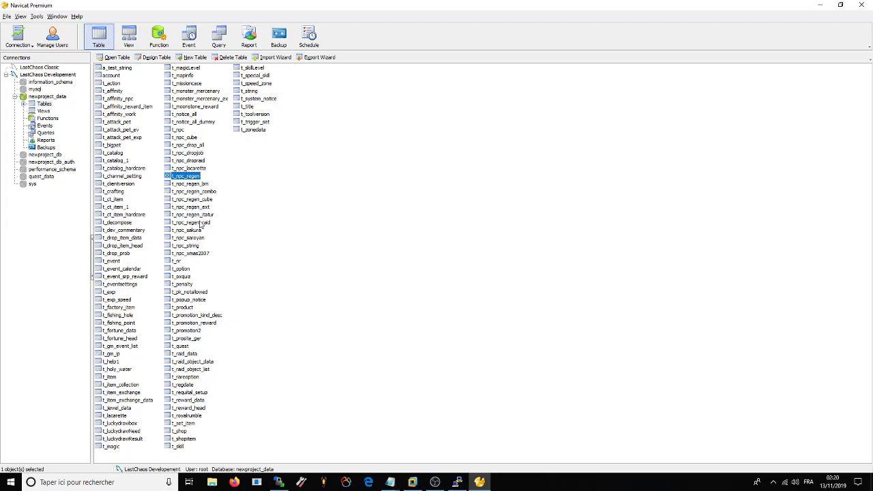
left_click(185, 272)
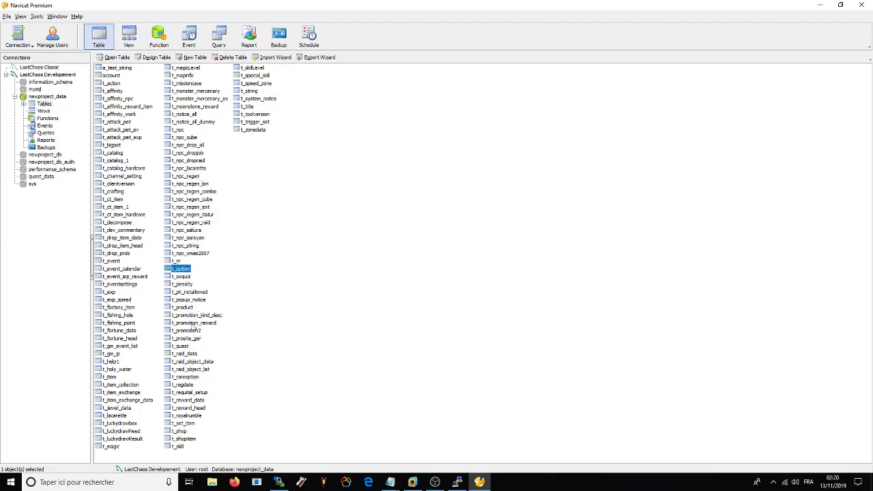
left_click(182, 347)
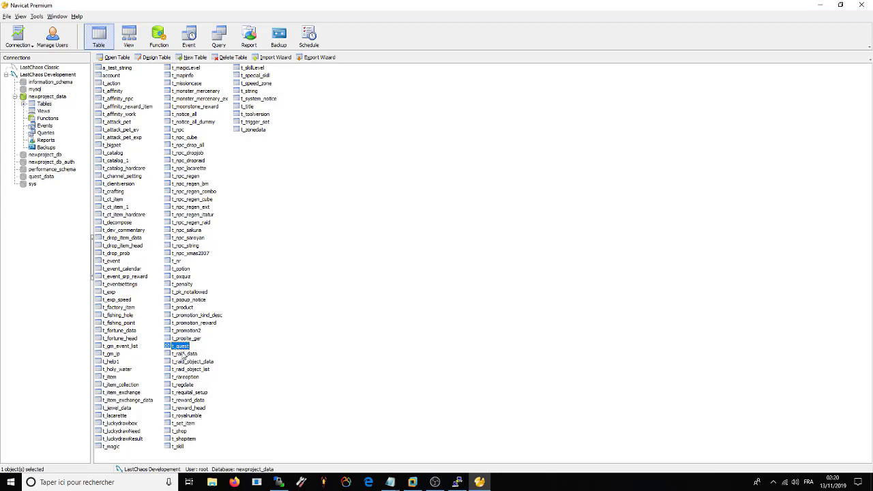
Step: Point out the related shop tables t_shop and t_shopitem
left_click(179, 431)
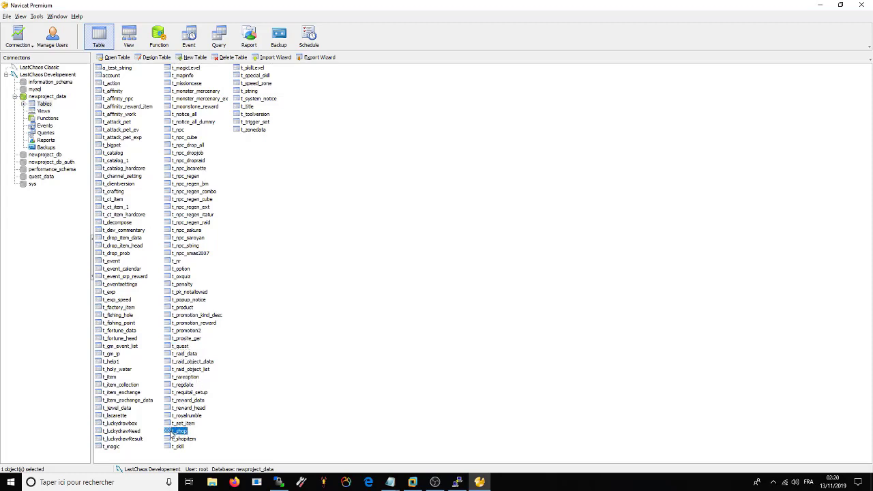
left_click(183, 441)
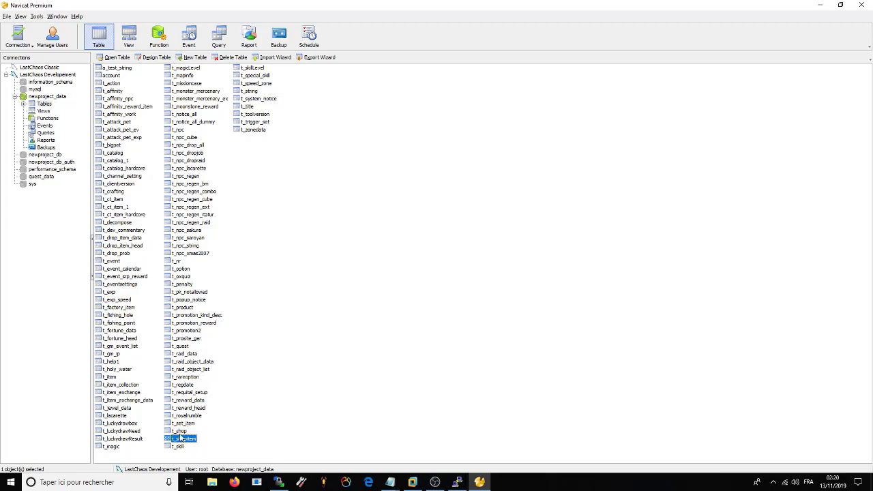
left_click(182, 431)
left_click(182, 440)
Step: Highlight the skill tables t_skill, t_skillLevel and t_special_skill
left_click(179, 447)
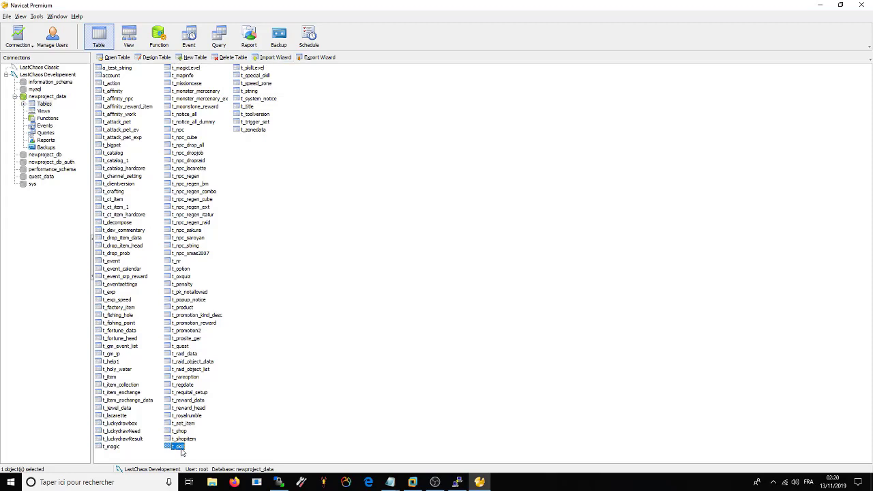
left_click(250, 68)
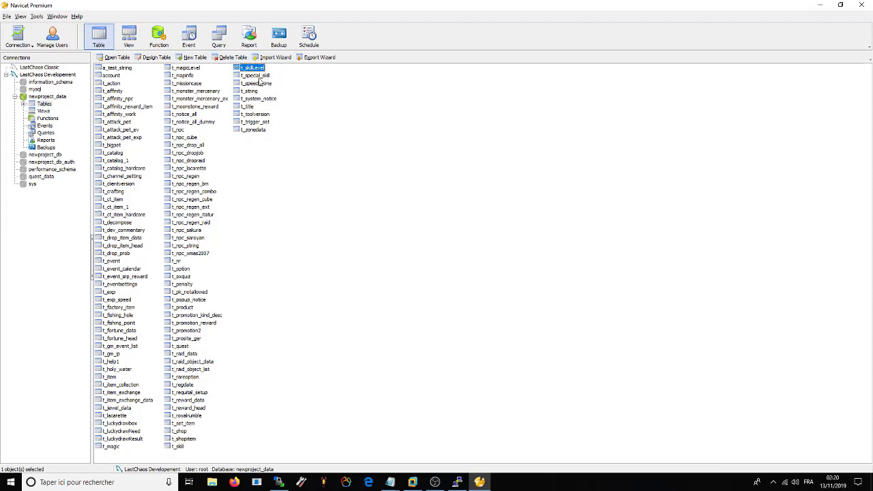
left_click(259, 75)
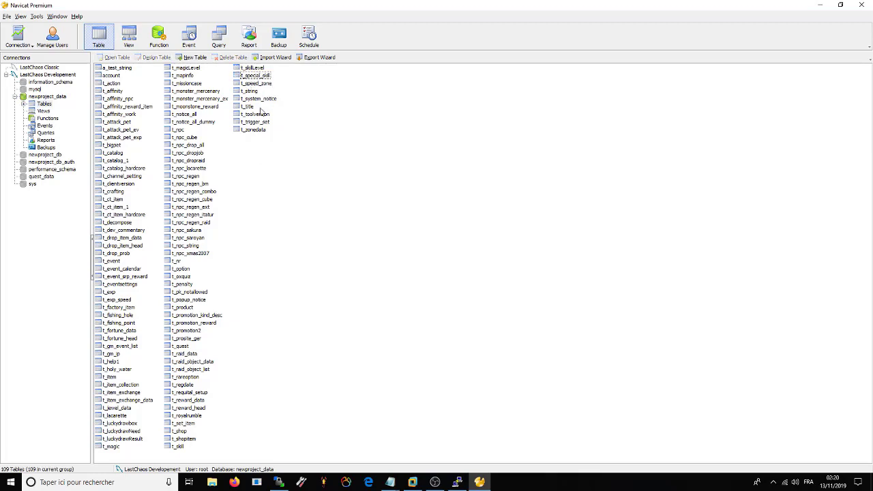
Step: Highlight the t_string, t_title and t_zonedata tables and clear the selection
left_click(252, 93)
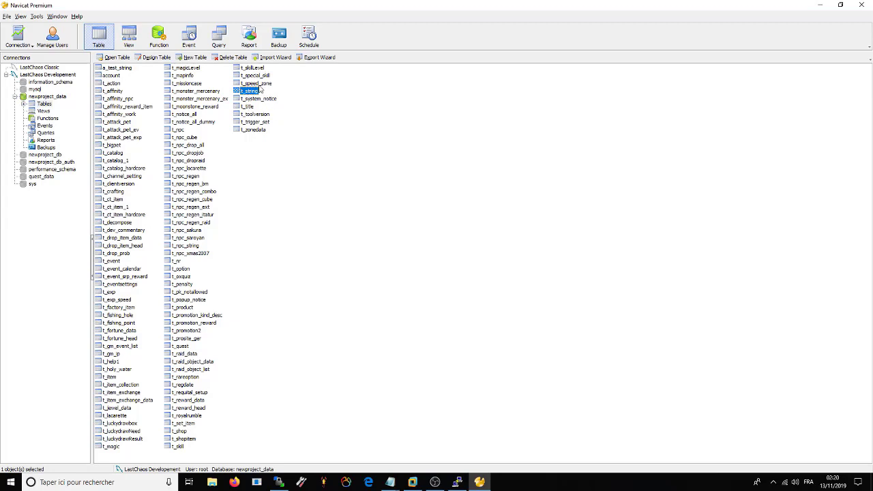
left_click(250, 108)
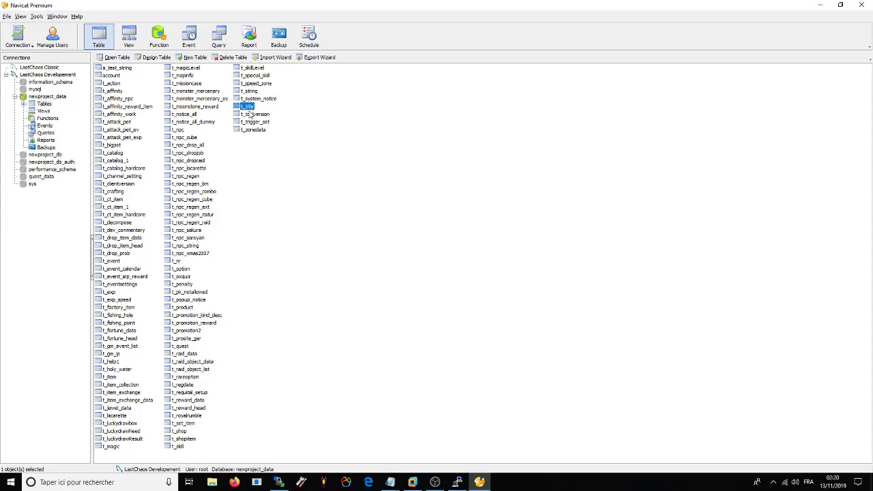
left_click(249, 129)
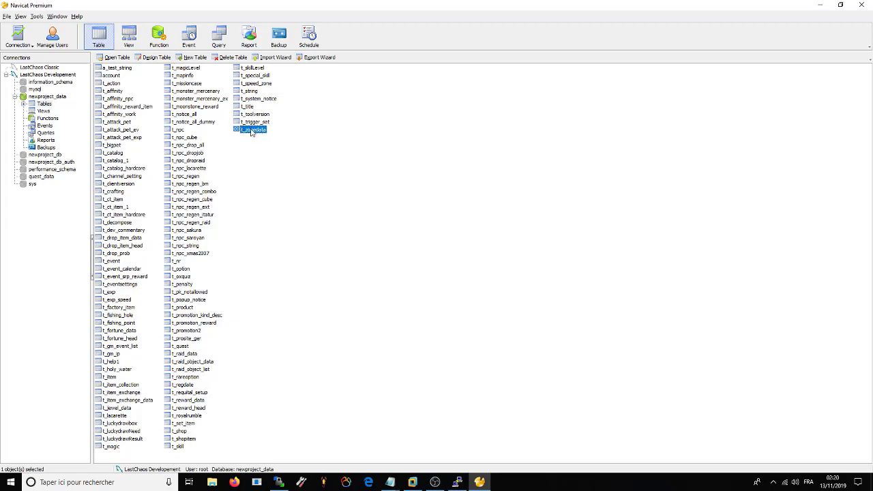
left_click(259, 133, "ctrl")
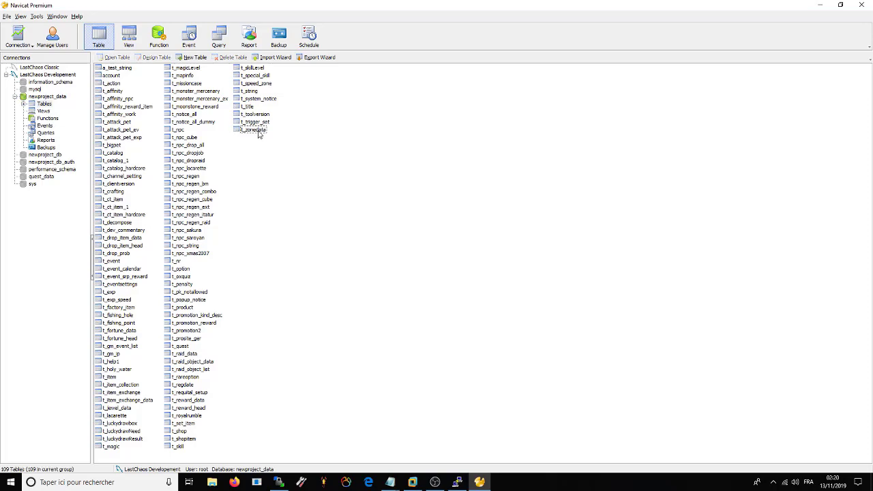
Step: Open the newproject_db database and highlight its t_kball table
left_click(55, 157)
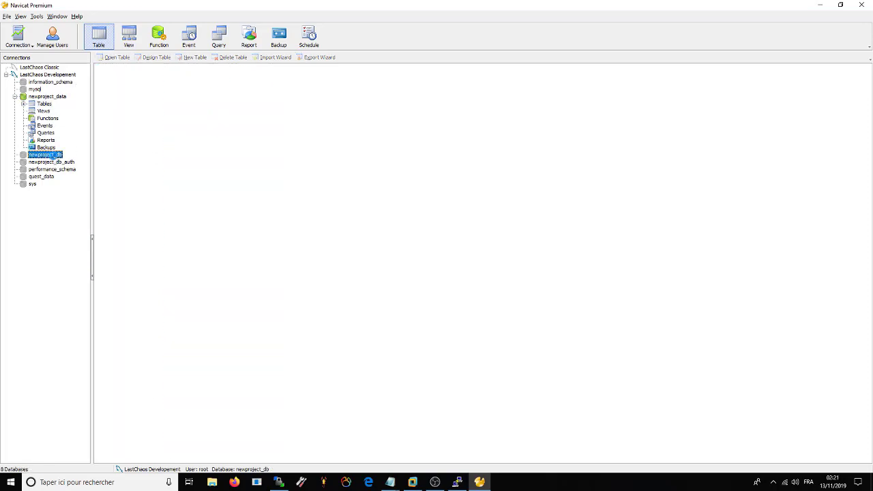
double_click(45, 155)
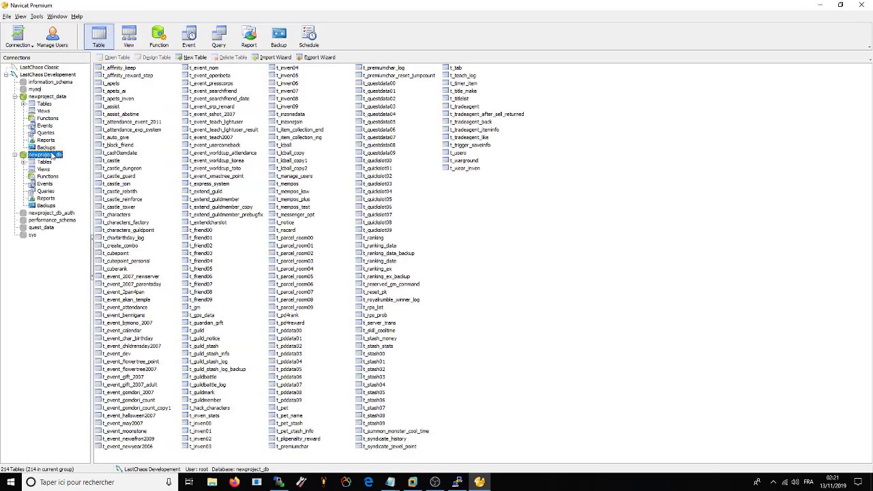
left_click(289, 146)
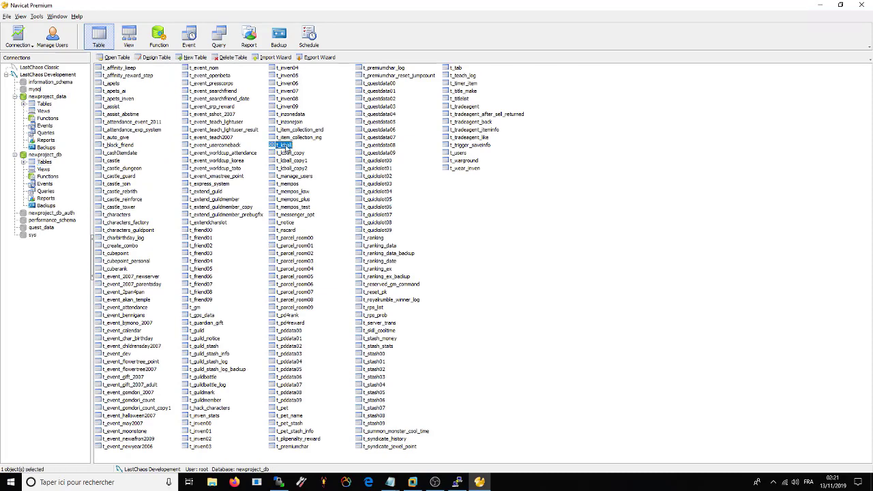
left_click(287, 147)
Step: Switch to the Notepad episode outline, highlight the "Commande Mysql" item, and minimize the document
left_click(391, 482)
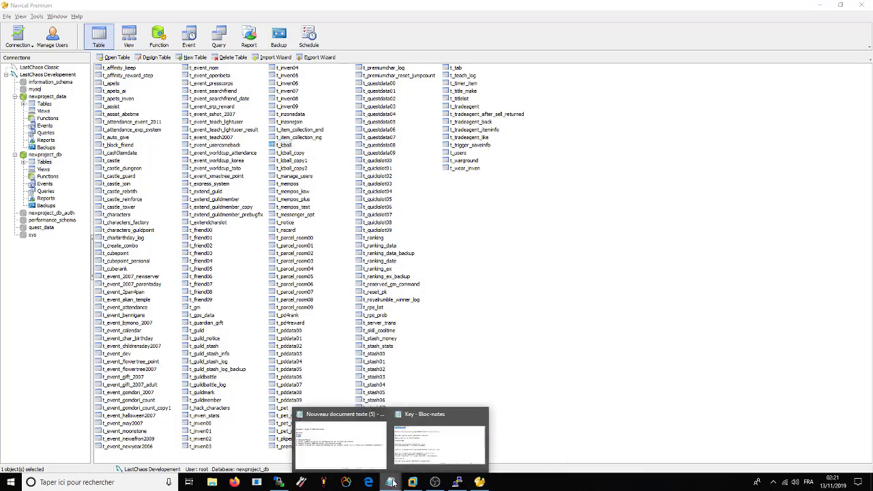
left_click(366, 447)
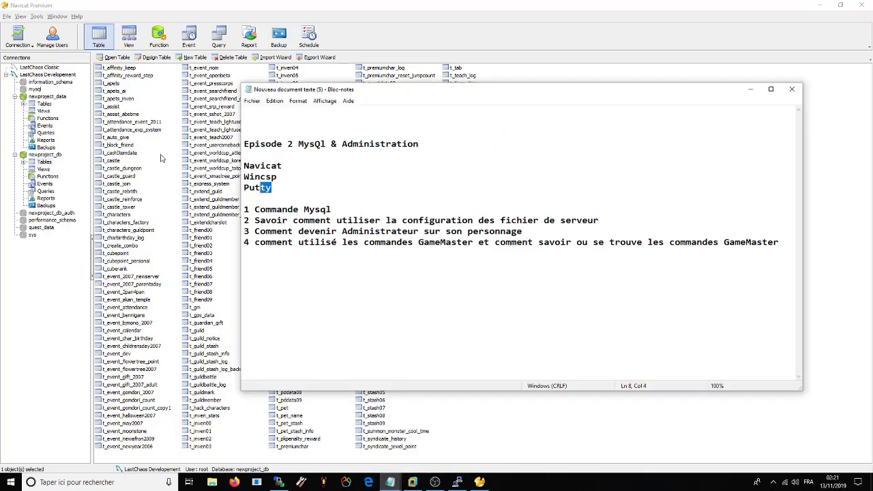
left_click_drag(332, 212, 254, 212)
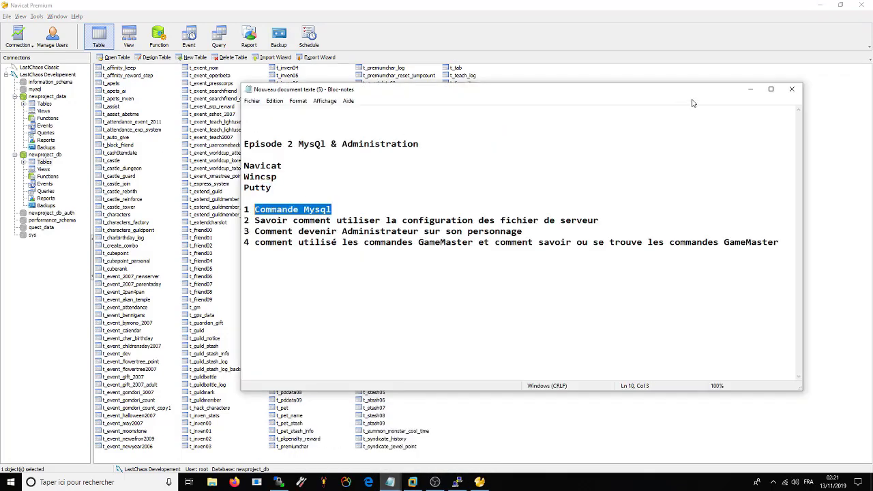
left_click(751, 89)
Step: Return to the newproject_data tables, open t_npc full-screen to view its records, and close it
left_click(45, 104)
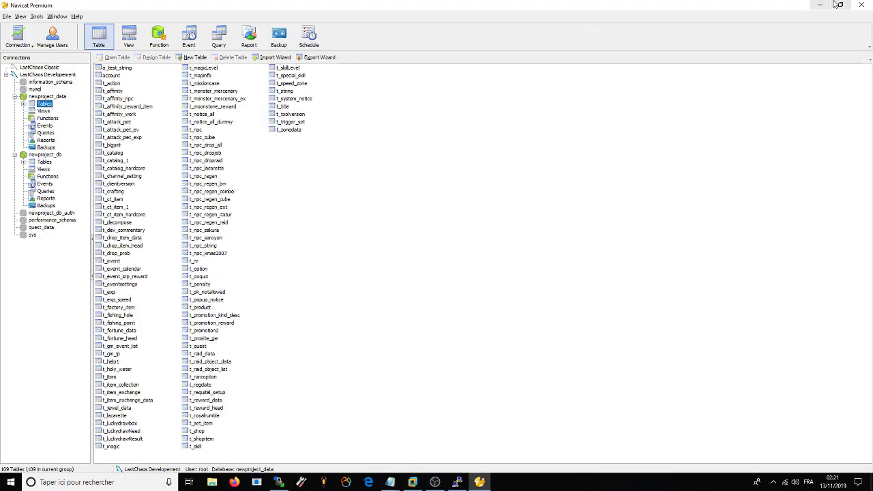
double_click(196, 130)
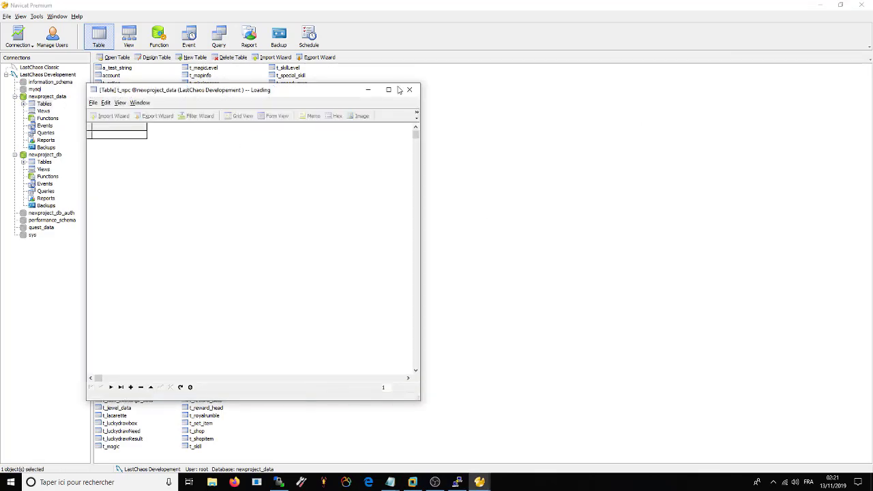
left_click(389, 90)
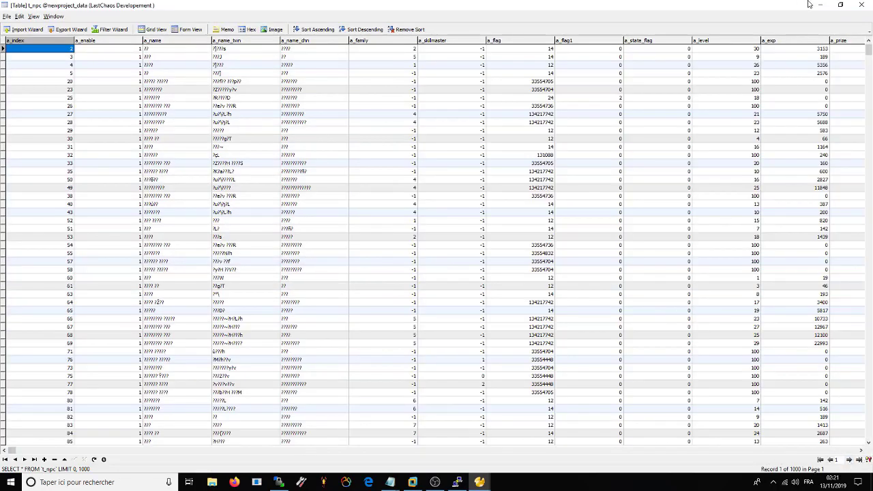
left_click(862, 5)
left_click(348, 284)
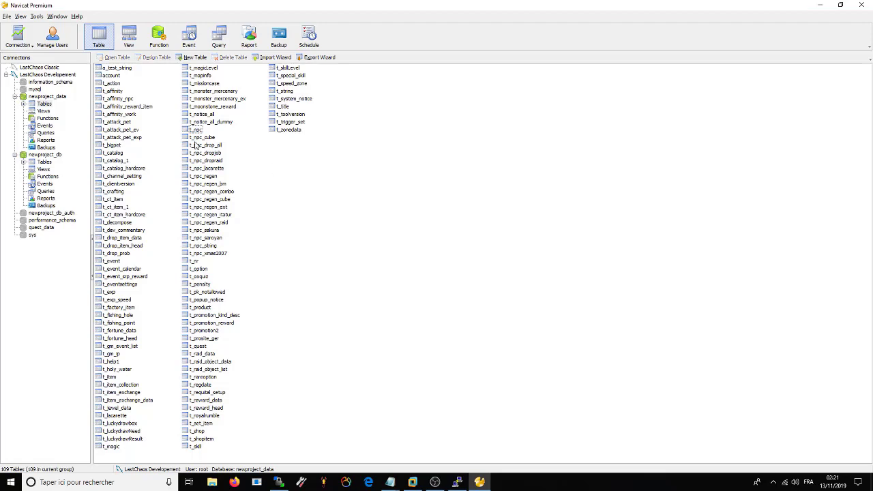
Step: Create a new query on newproject_data and begin it with SELECT * FROM t_npc WHERE
left_click(220, 39)
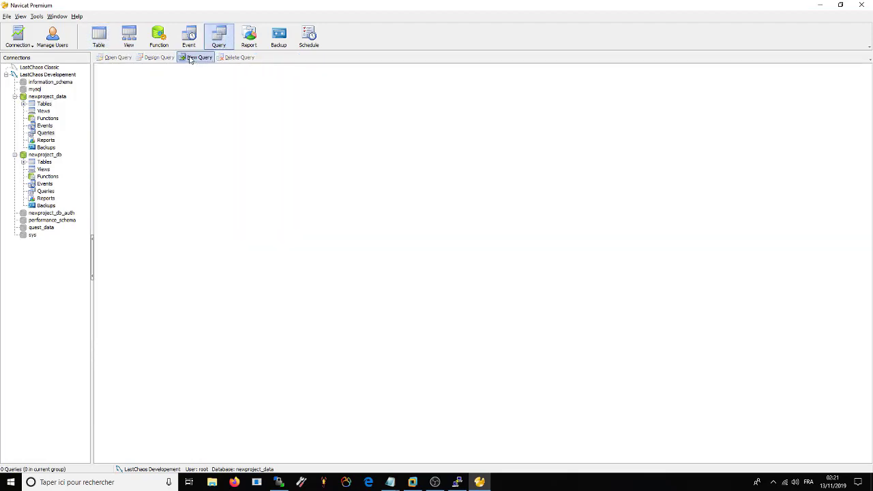
left_click(199, 58)
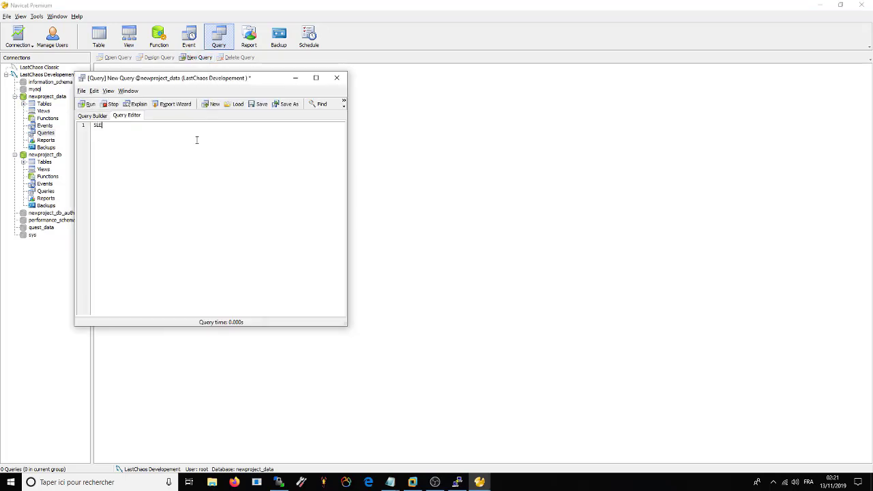
type("SL")
key("BackSpace")
left_click(289, 6)
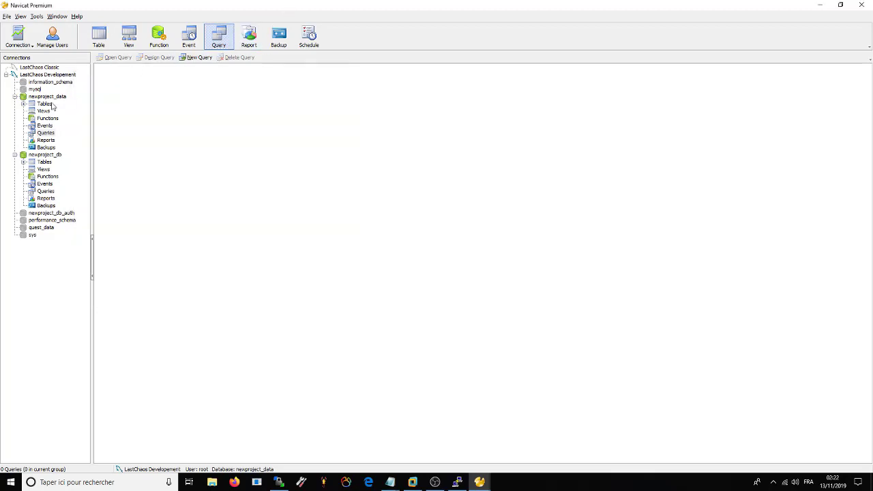
Step: Open the t_npc table of newproject_data full-screen and find its level column
left_click(52, 103)
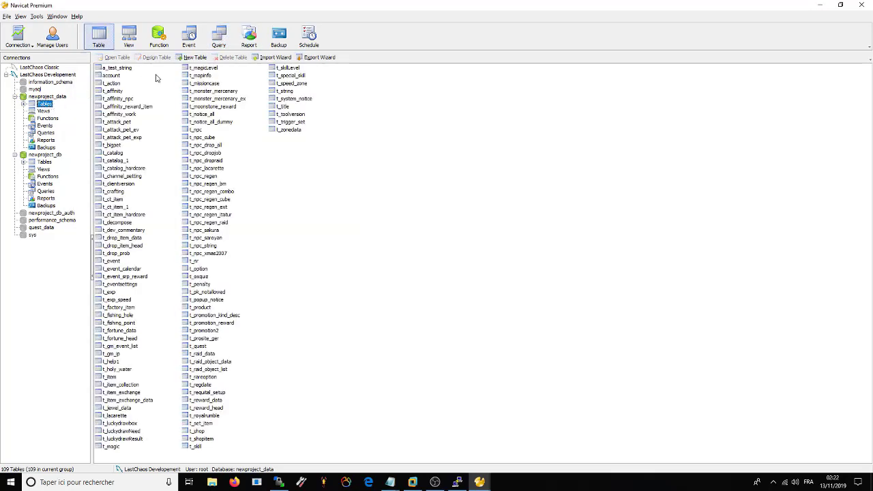
double_click(196, 130)
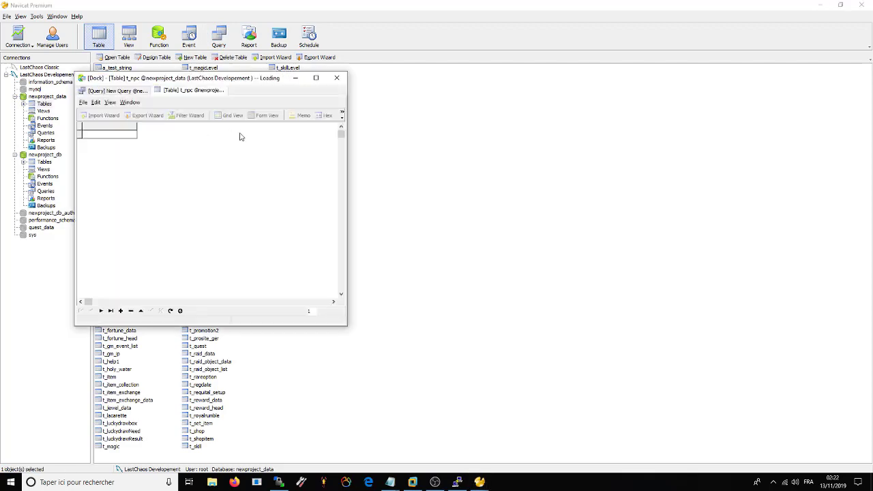
left_click(316, 77)
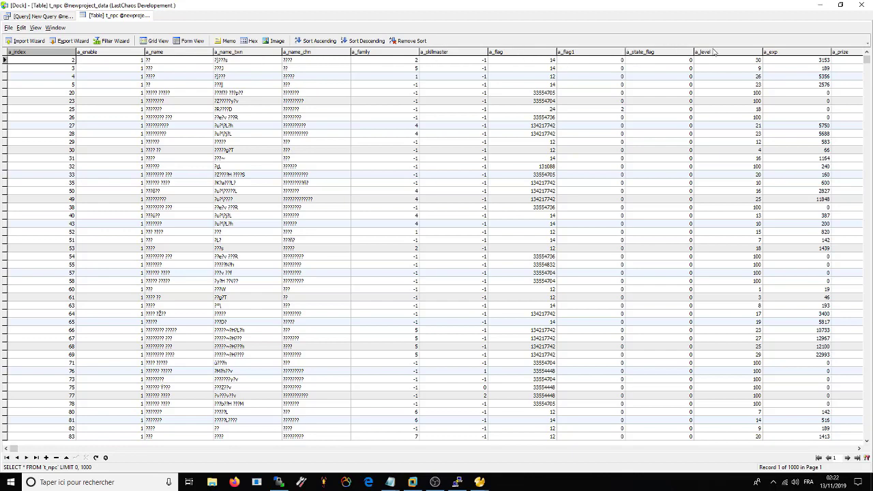
scroll(861, 449, "right", 5)
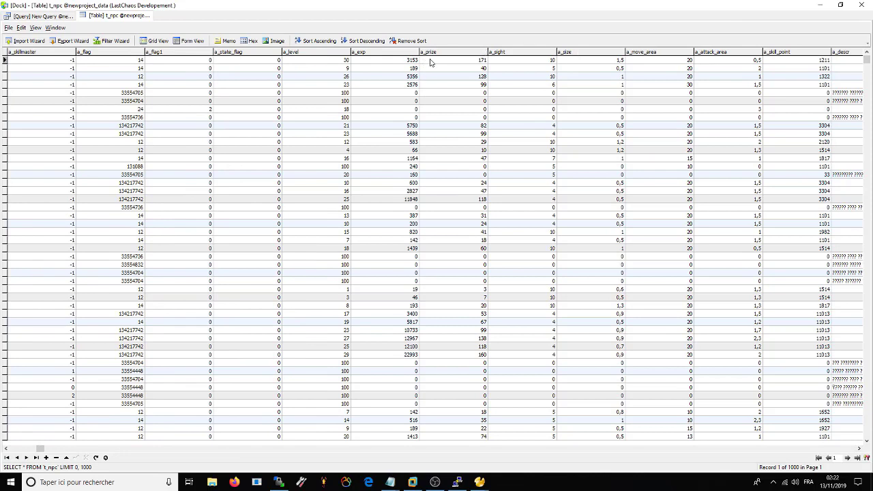
Step: Complete the query as SELECT * FROM t_npc WHERE a_level=185; and run it
left_click(27, 15)
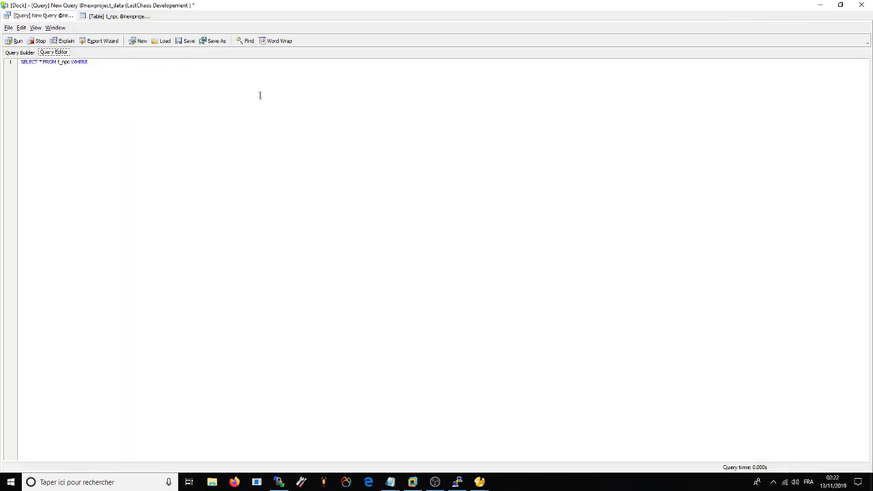
left_click(112, 64)
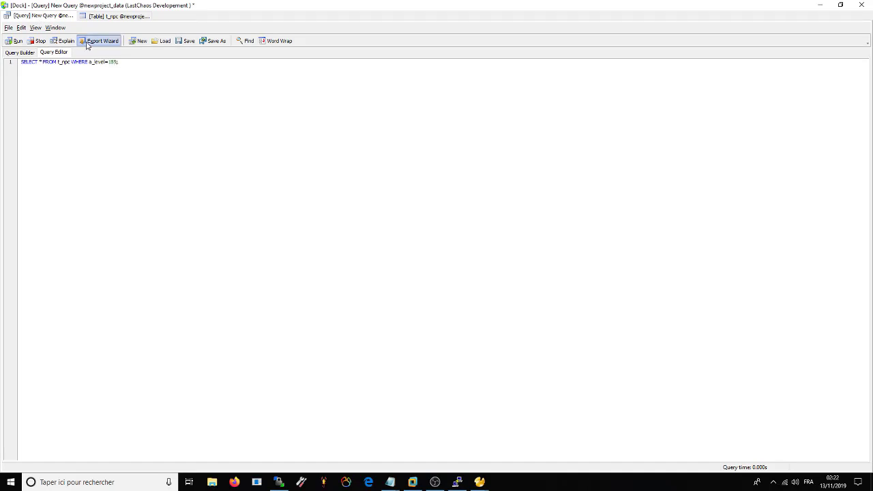
left_click(15, 41)
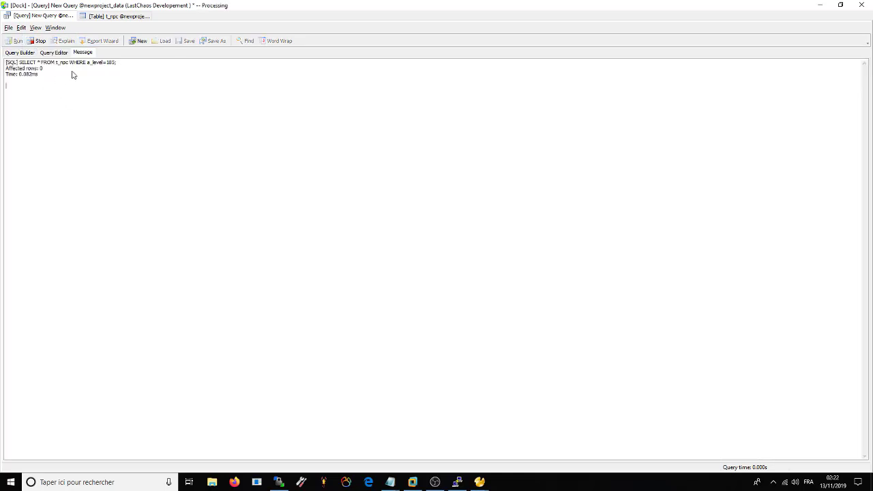
Step: Check the query text against the t_npc table, then highlight the a_level column in the query results and clear the selection
left_click(60, 54)
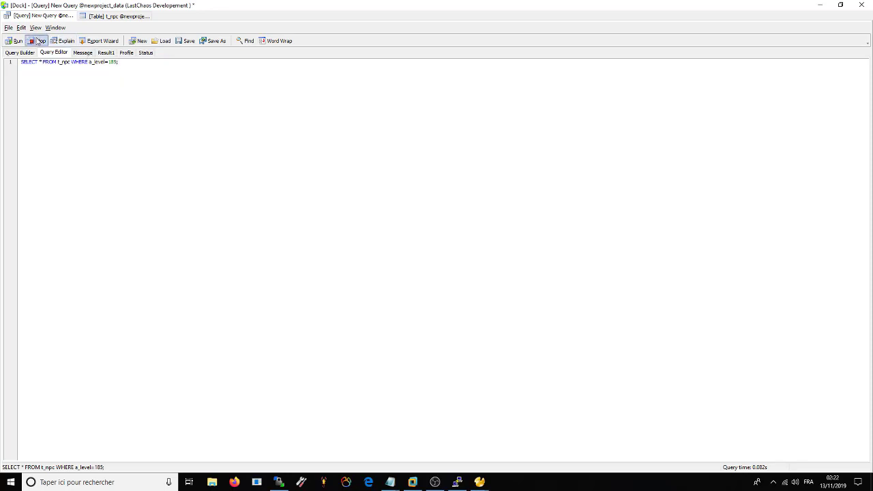
left_click(95, 17)
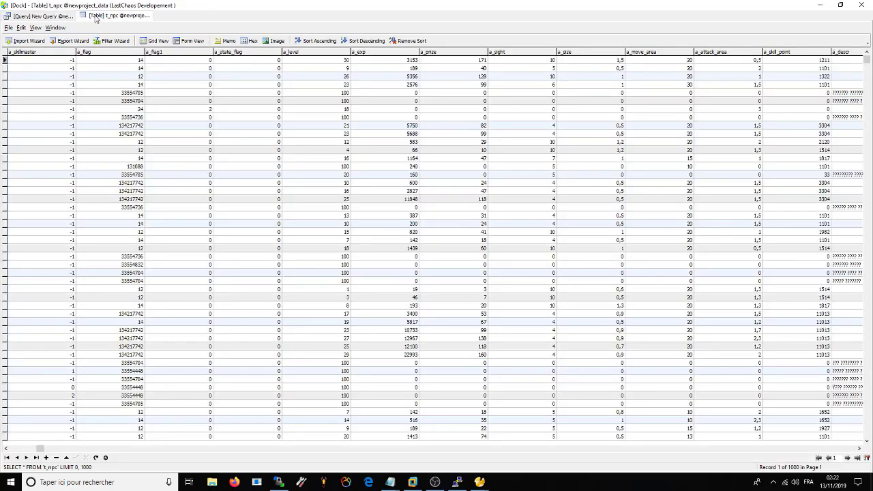
left_click(53, 18)
left_click(108, 55)
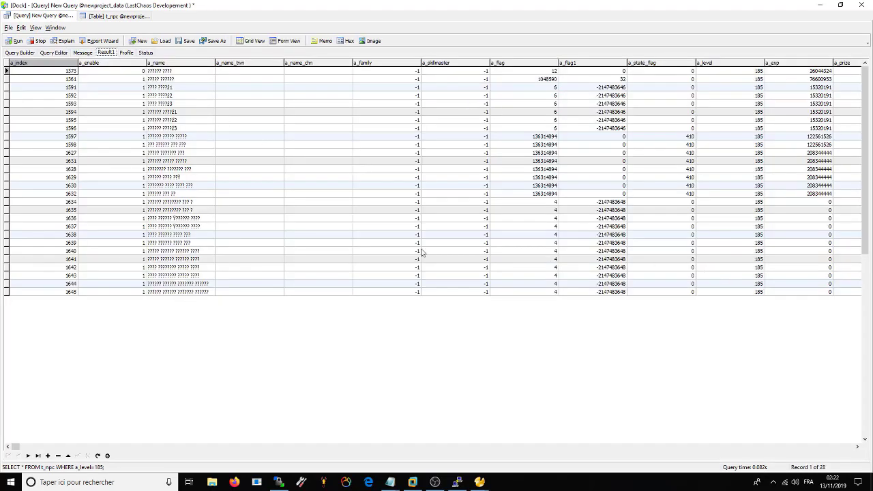
left_click(735, 63)
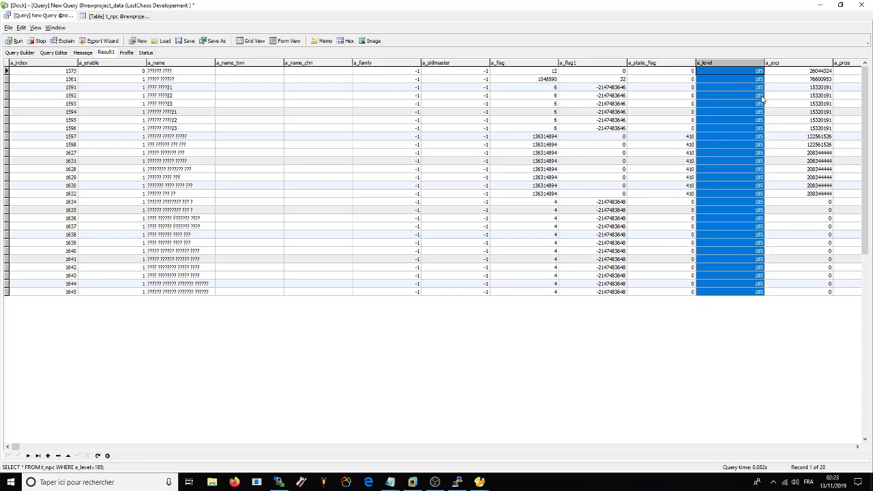
left_click(642, 364)
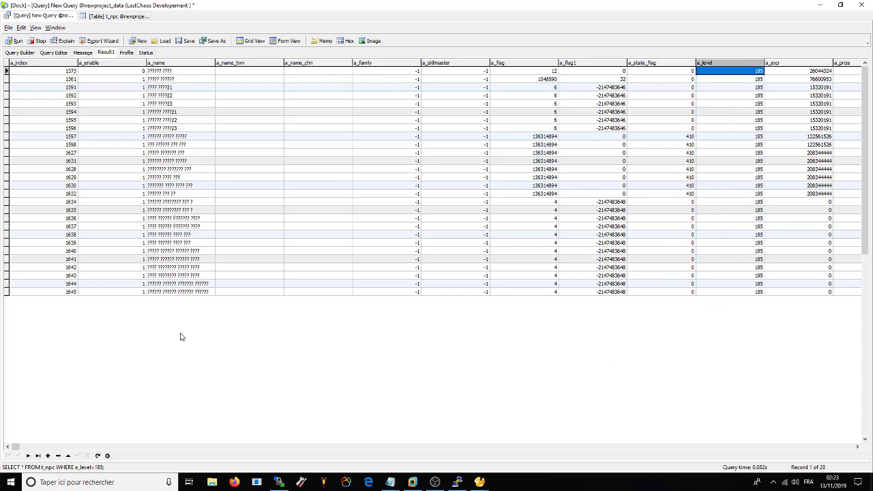
Step: Highlight the a_name values of all the returned NPC records and clear the selection
left_click(186, 292)
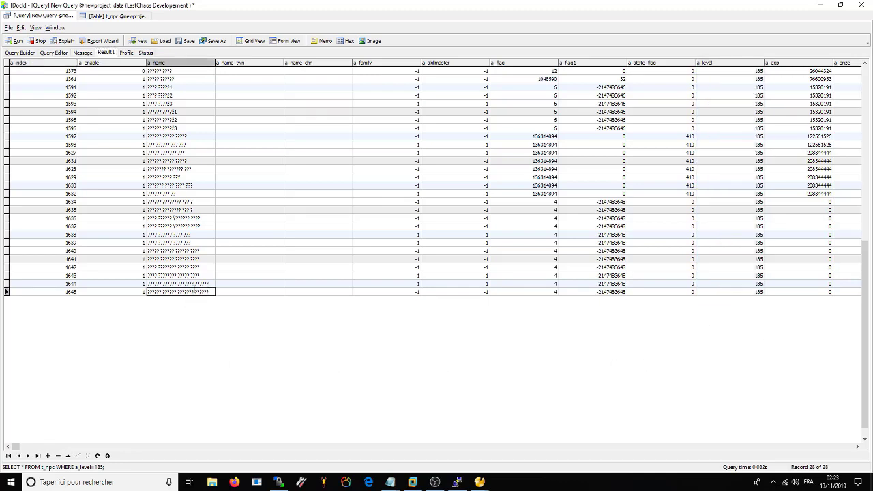
key("shift+Up")
key("shift+Up")
key("shift+Up")
key("shift+Up")
key("shift+Up")
key("shift+Up")
key("shift+Up")
key("shift+Up")
key("shift+Up")
key("shift+Up")
key("shift+Up")
key("shift+Up")
key("shift+Up")
key("shift+Up")
key("shift+Up")
key("shift+Up")
key("shift+Up")
key("shift+Up")
key("shift+Up")
key("shift+Up")
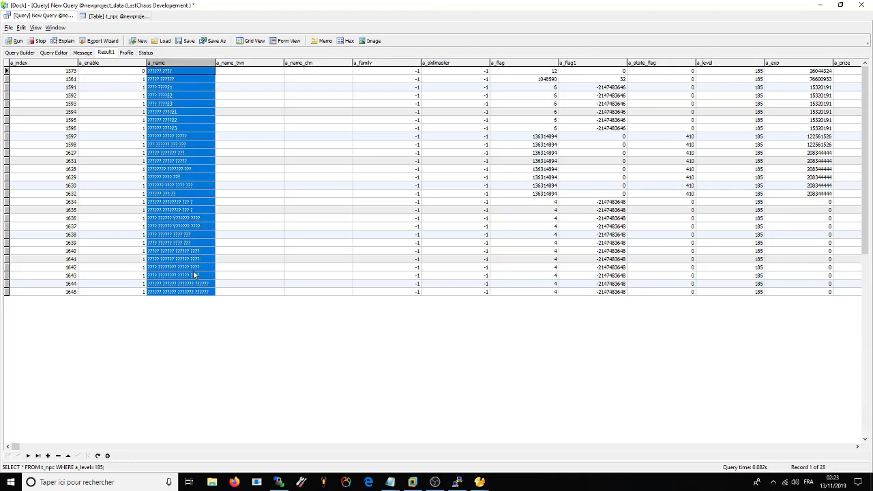
key("shift+Down")
key("shift+Down")
key("shift+Down")
key("shift+Down")
key("shift+Down")
key("shift+Down")
key("shift+Down")
key("shift+Down")
key("shift+Down")
key("shift+Down")
key("shift+Down")
key("shift+Down")
key("shift+Down")
key("shift+Down")
key("shift+Down")
key("shift+Down")
key("shift+Down")
key("shift+Down")
key("shift+Down")
key("shift+Down")
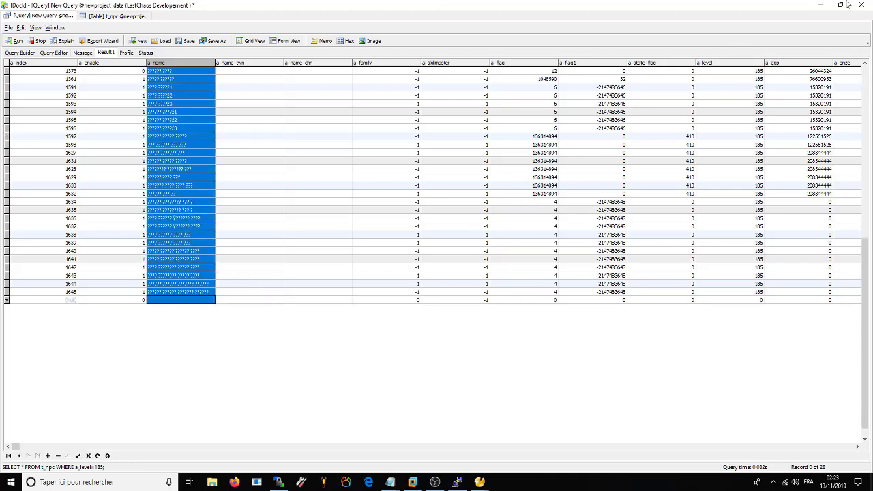
key("Up")
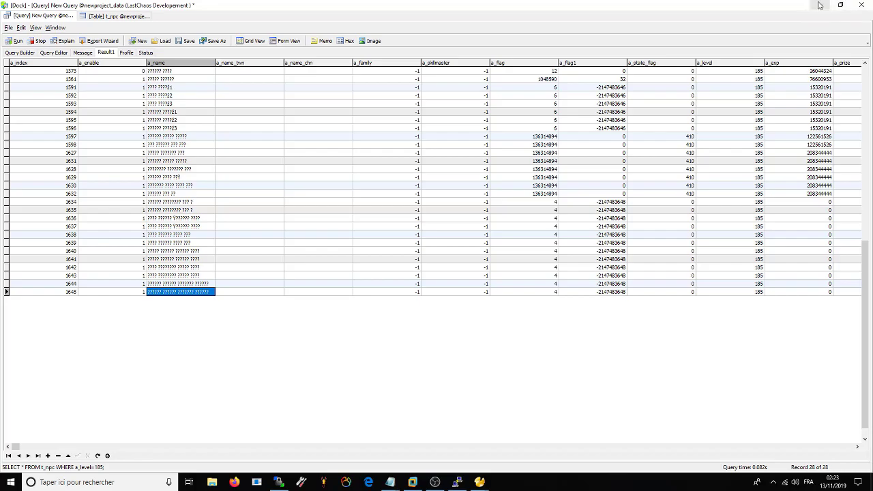
Step: Show the desktop, open the Editor LastChaos Developement folder and browse its list of editing tools
left_click(819, 5)
key("super+d")
left_click(112, 398)
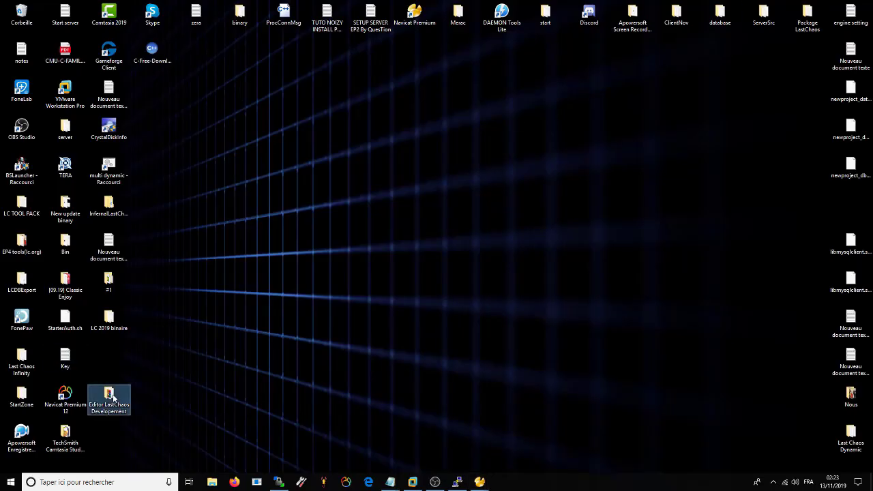
double_click(112, 398)
left_click_drag(447, 54, 504, 61)
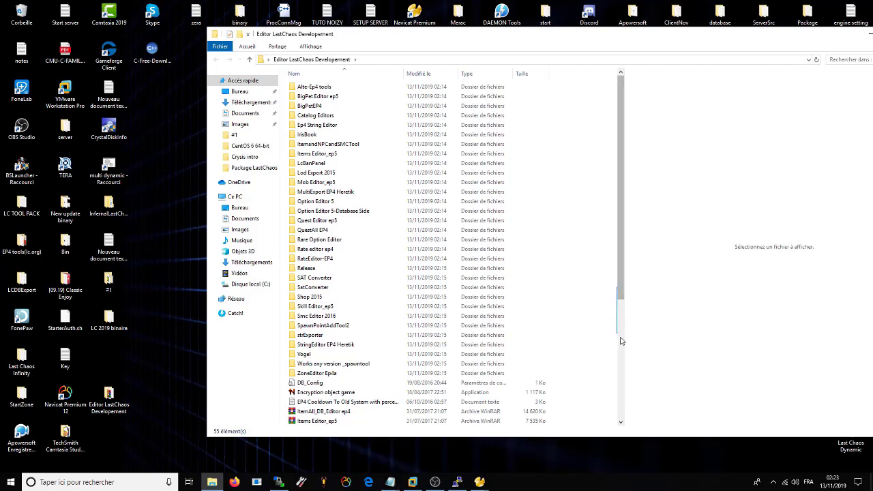
left_click(622, 313)
left_click_drag(621, 313, 622, 295)
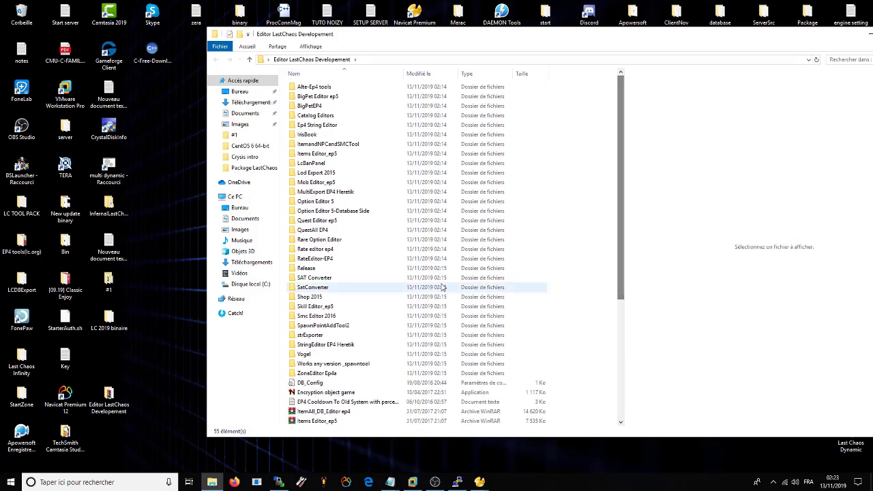
scroll(418, 305, "down", 2)
scroll(419, 305, "up", 2)
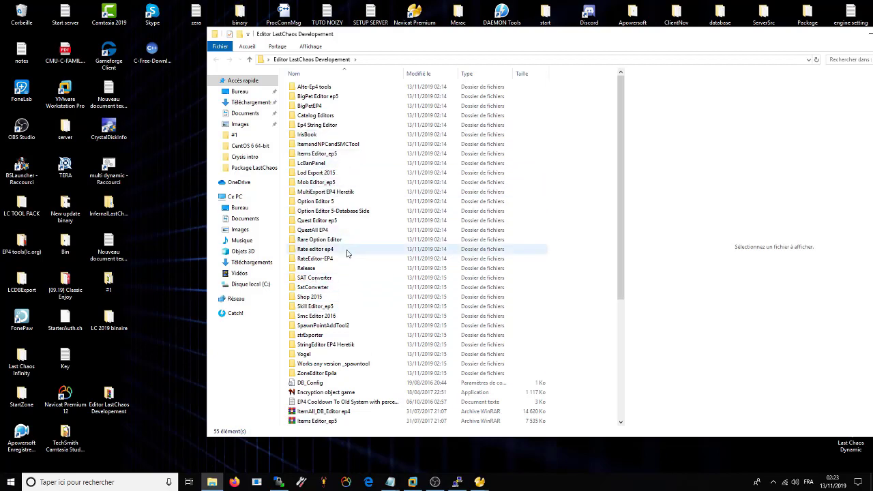
Step: Launch StrEditorEp4 from the StringEditor EP4 Heretik folder and put the folder window out of the way
double_click(309, 344)
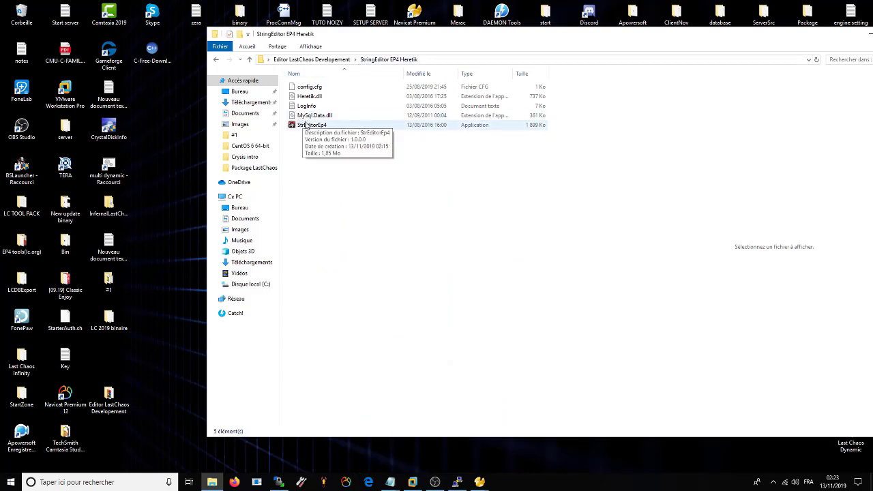
left_click(305, 125)
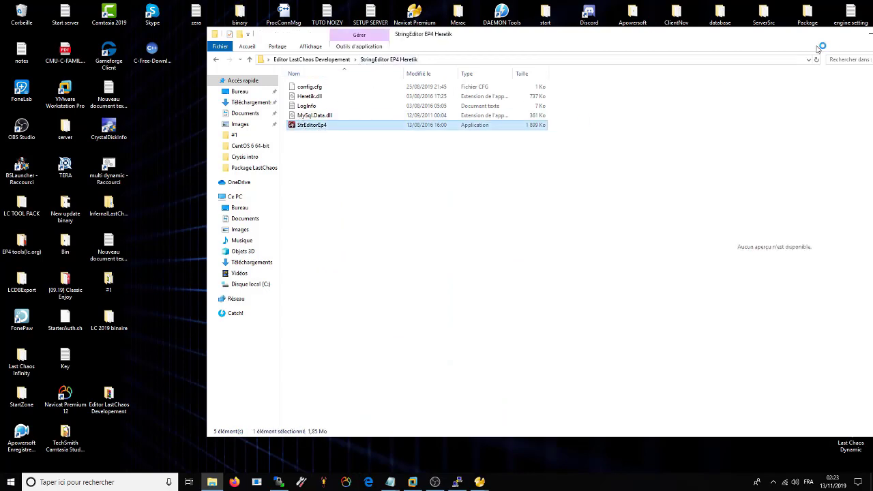
left_click_drag(844, 34, 784, 49)
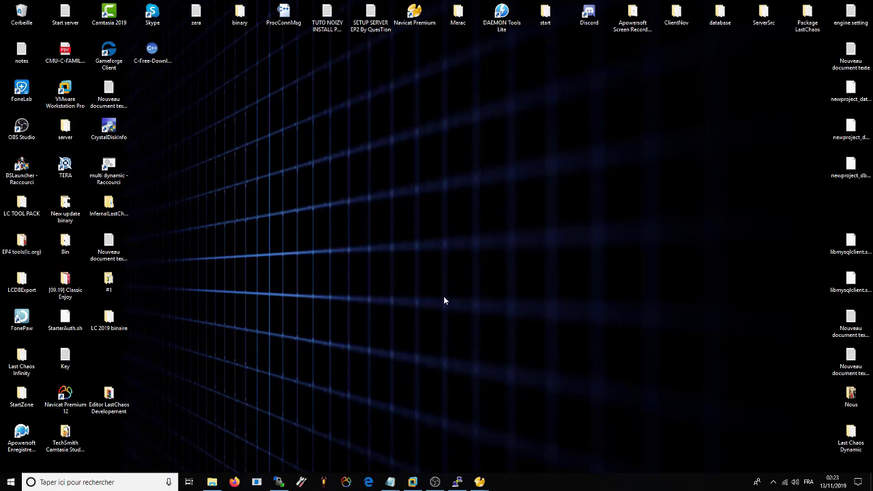
Step: Open strNpcName_us.lod in StringEditor from the client's ClientNov\Local\us\String folder
left_click(275, 143)
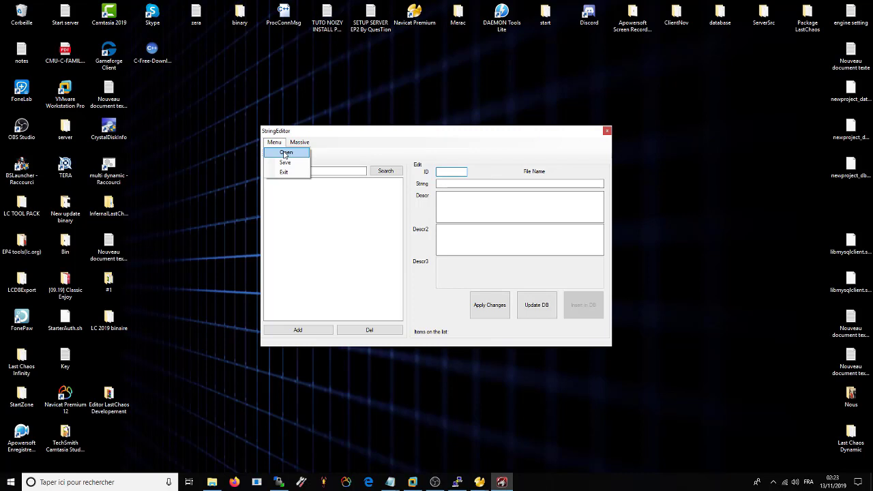
left_click(285, 154)
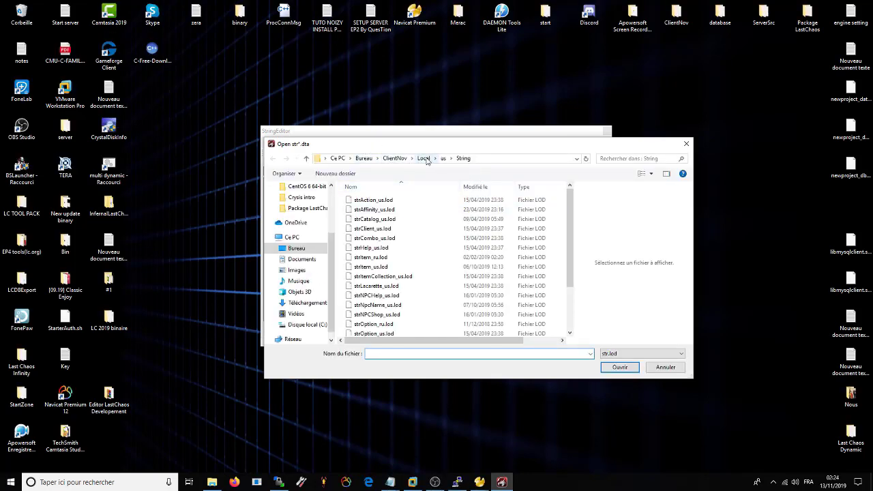
left_click(394, 158)
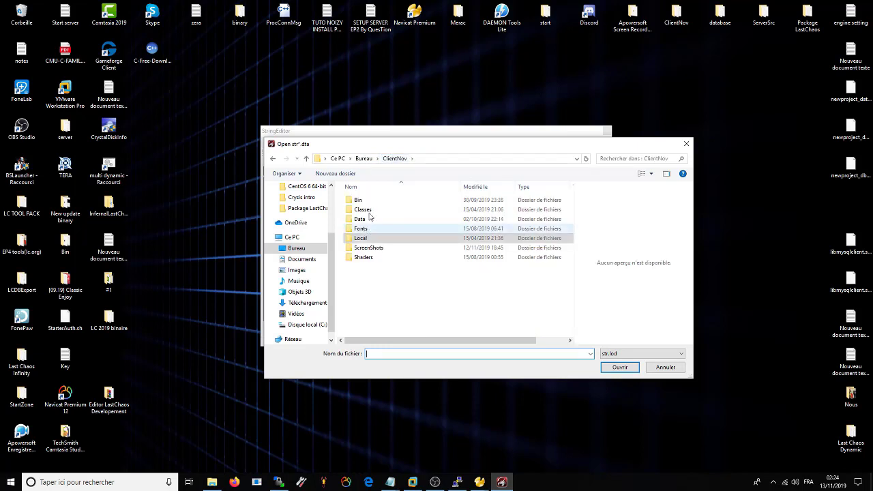
double_click(362, 239)
double_click(360, 200)
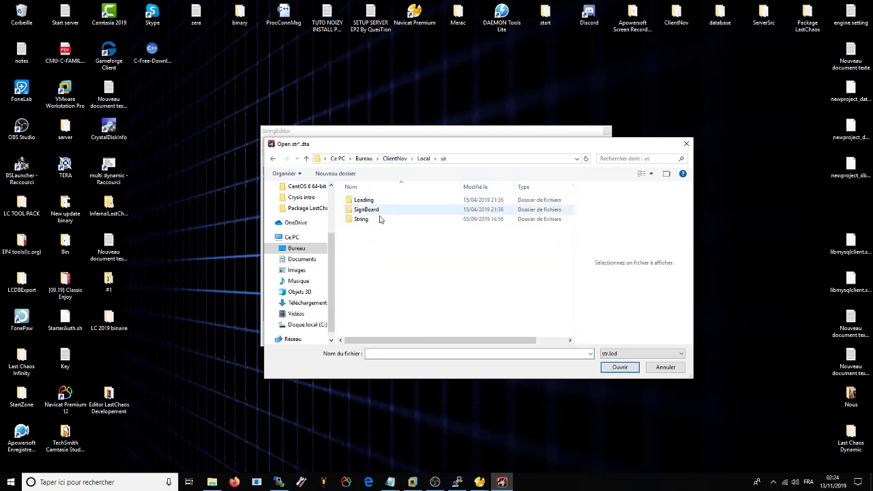
double_click(361, 219)
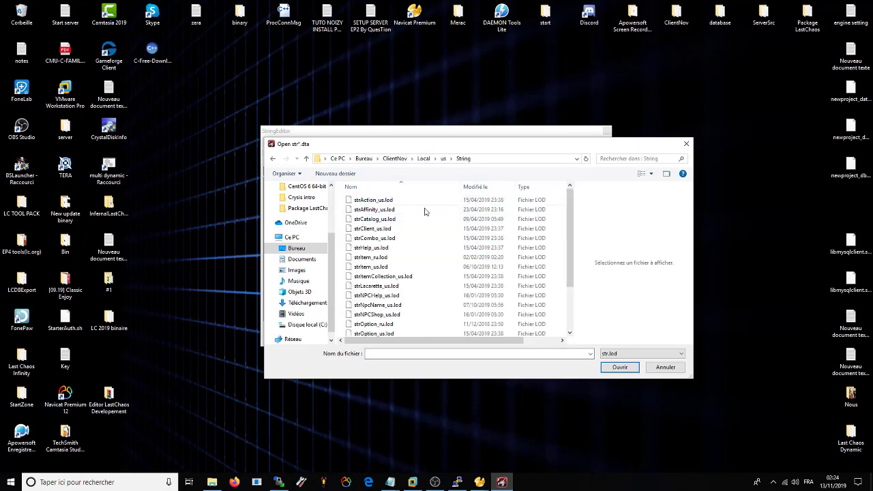
left_click(376, 308)
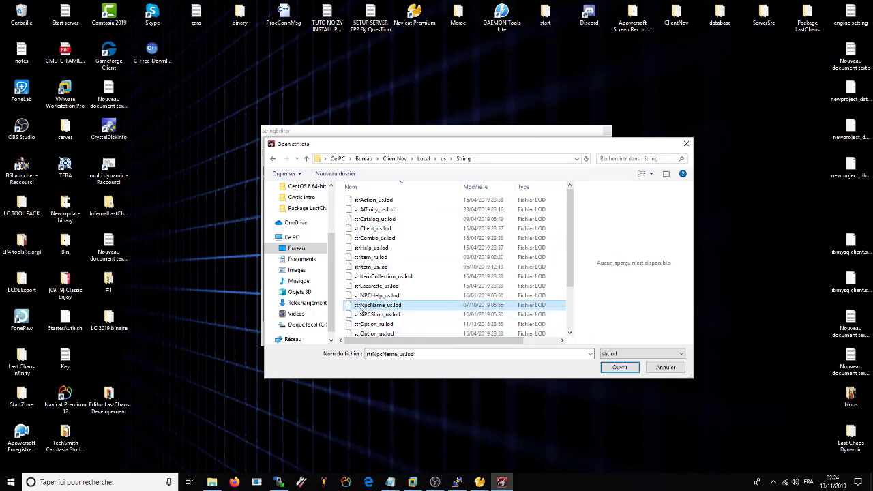
left_click(620, 367)
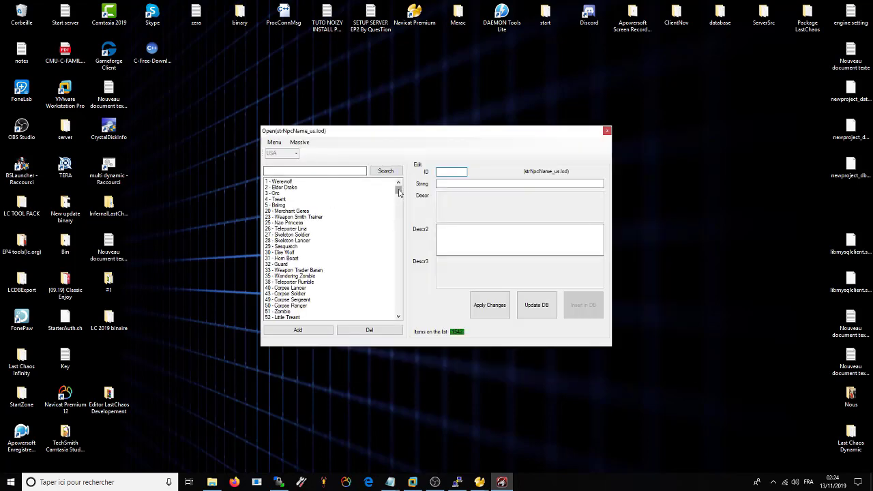
Step: Search the NPC name list for "lorain" and clear the search term
left_click(324, 171)
type("krain")
left_click(387, 171)
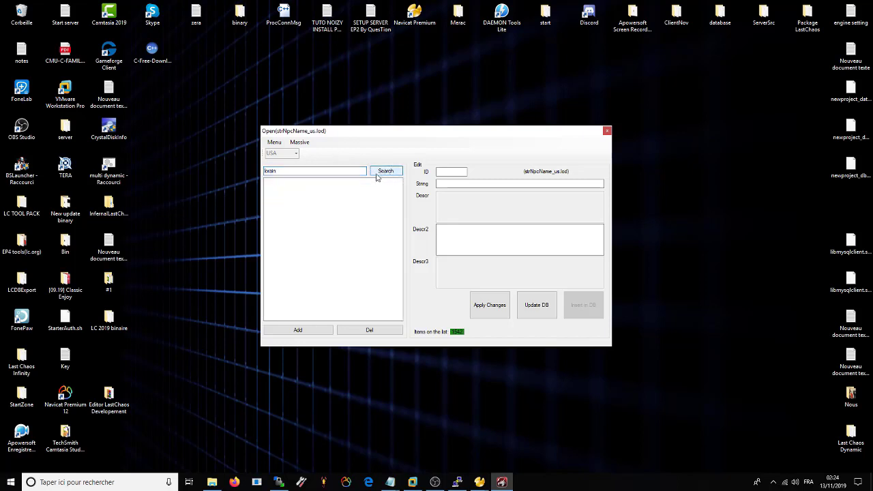
key("BackSpace")
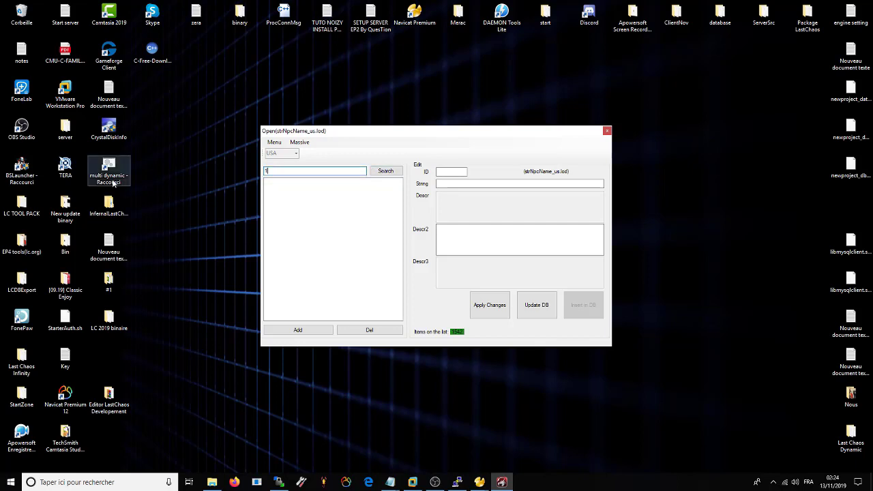
Step: Search the NPC name list for "139" and view entry 139, Quest Manager Lv1-10, comparing it with entry 1396 and highlighting its ID
type("139")
key("Return")
left_click(318, 182)
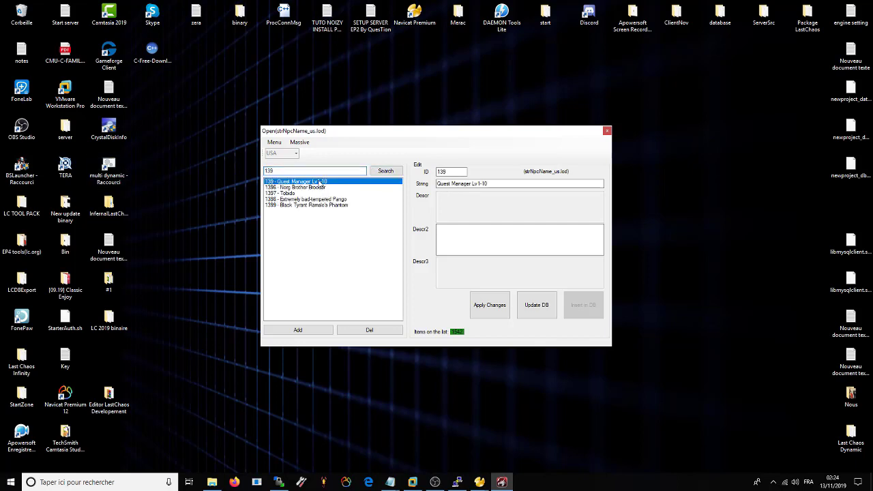
left_click(315, 188)
left_click(313, 182)
left_click(314, 189)
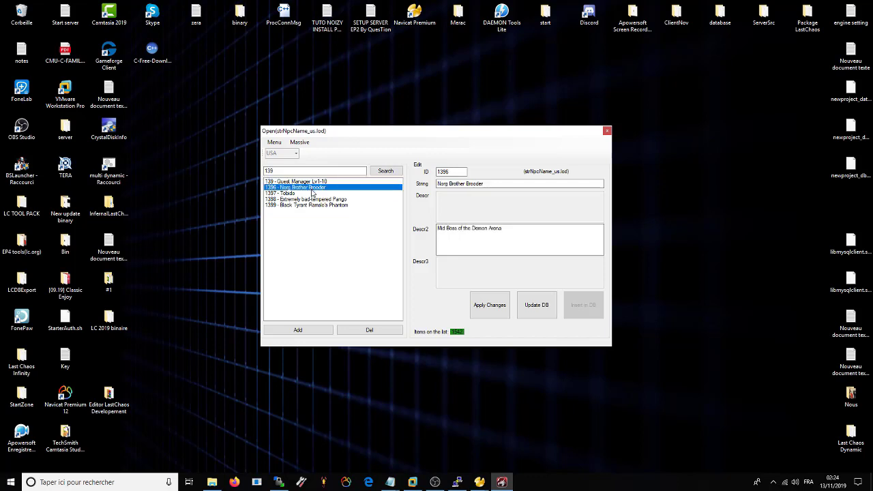
left_click(298, 183)
left_click(494, 184)
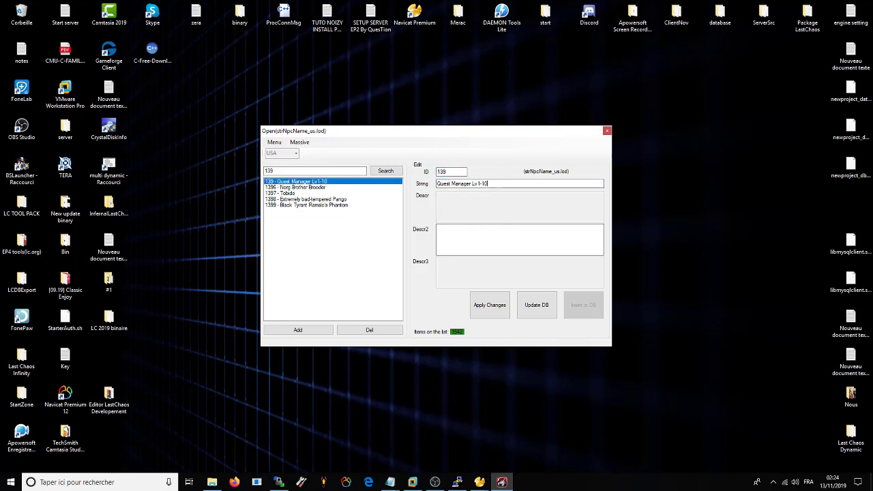
double_click(451, 171)
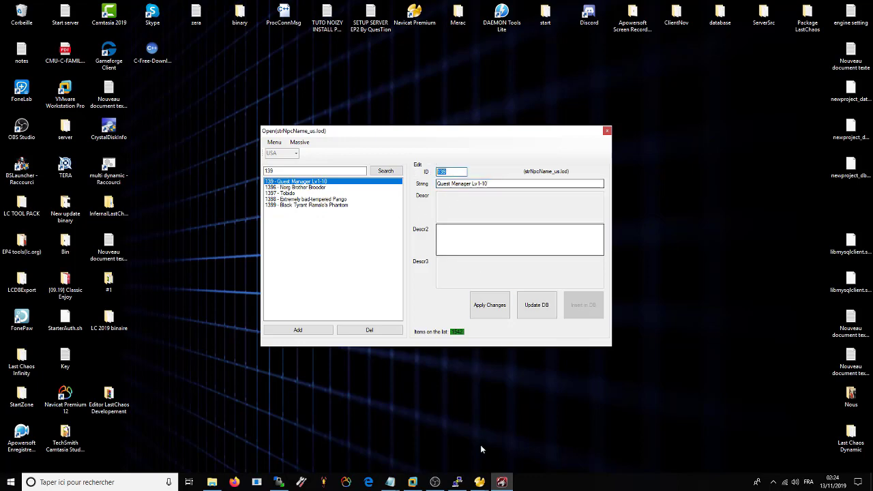
Step: Switch to the Navicat query window, change the query to SELECT * FROM t_npc WHERE a_index=139; and run it
left_click(480, 483)
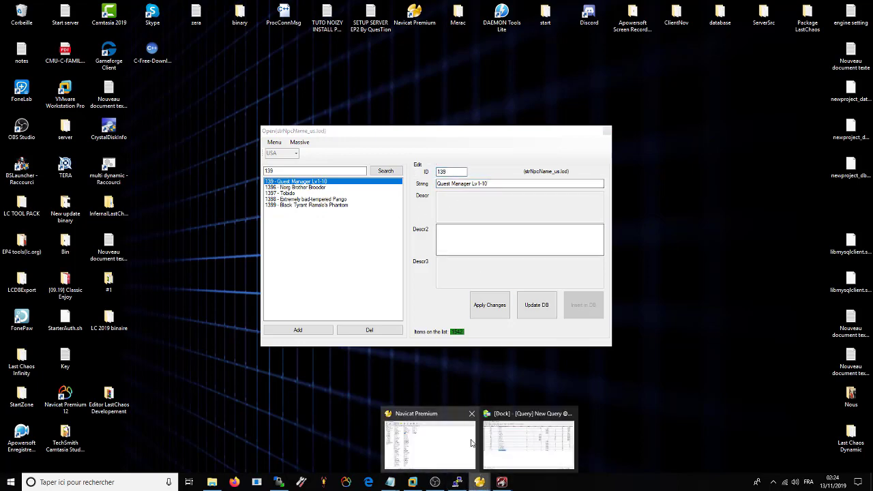
left_click(515, 447)
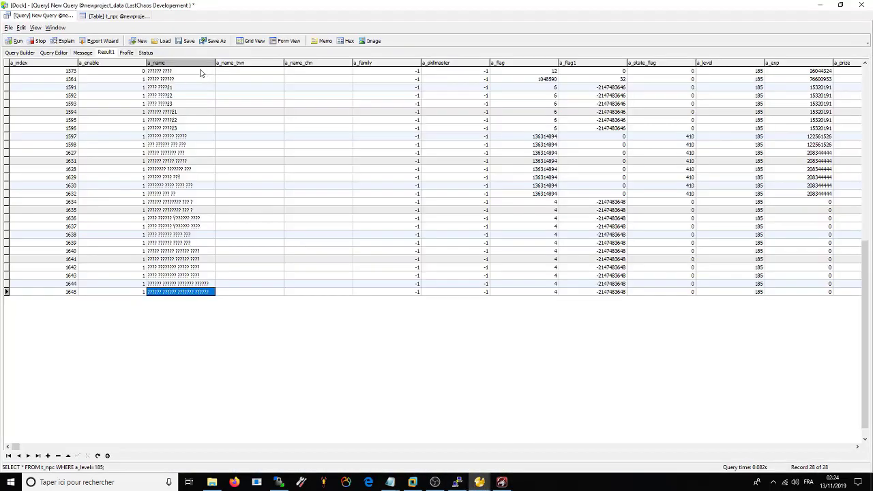
left_click(120, 21)
left_click(52, 17)
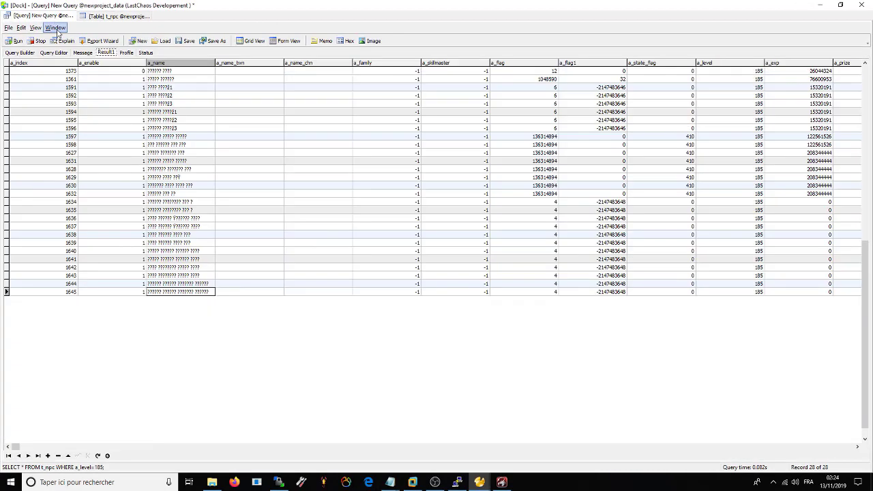
left_click(55, 54)
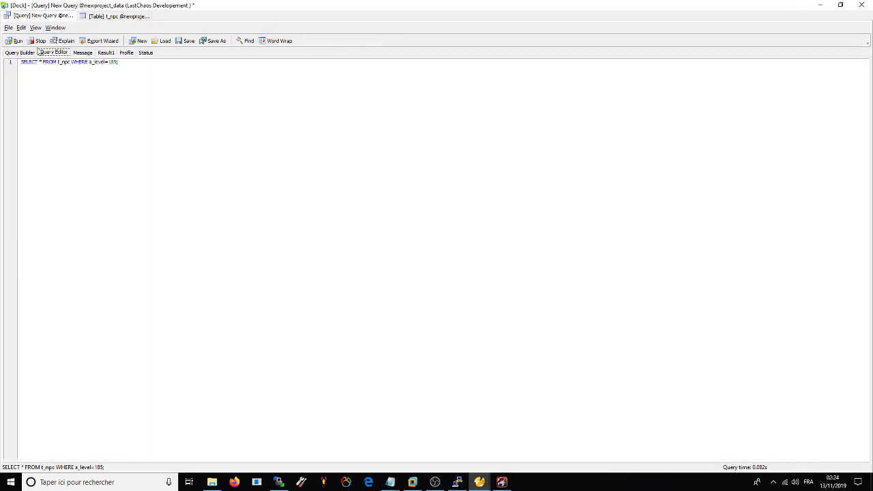
double_click(114, 62)
type("135")
left_click(125, 21)
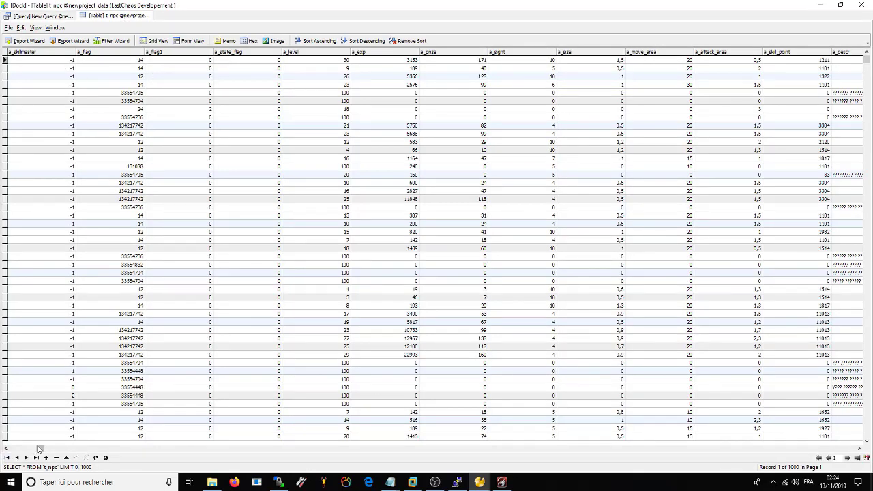
left_click_drag(41, 449, 13, 449)
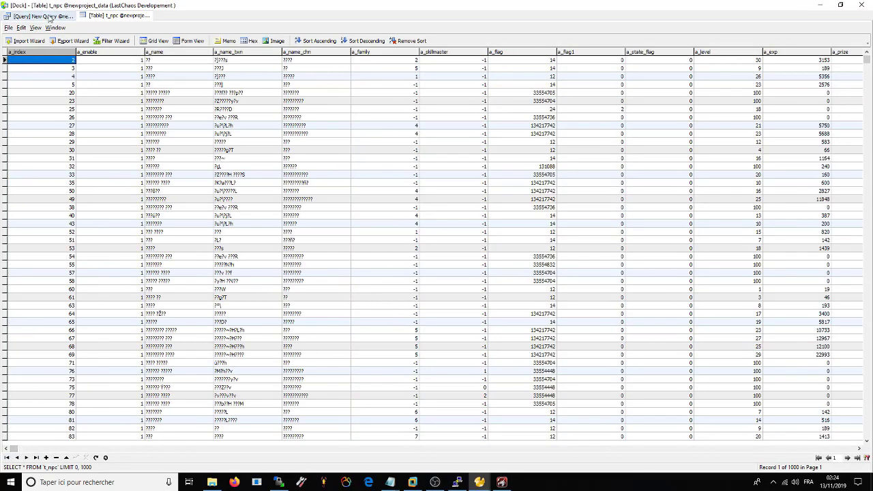
left_click(48, 17)
left_click(16, 41)
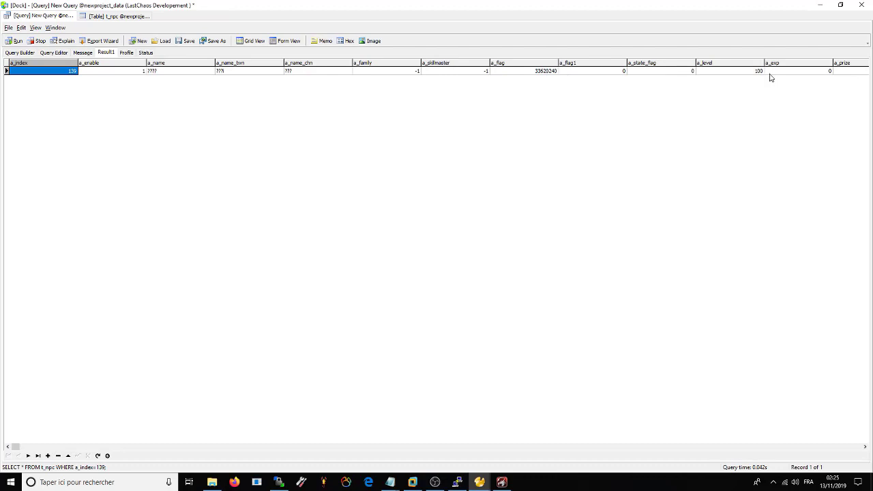
Step: Look through the result record's columns and check the NPC's name in the a_name_ger and a_name_spn fields
left_click(865, 447)
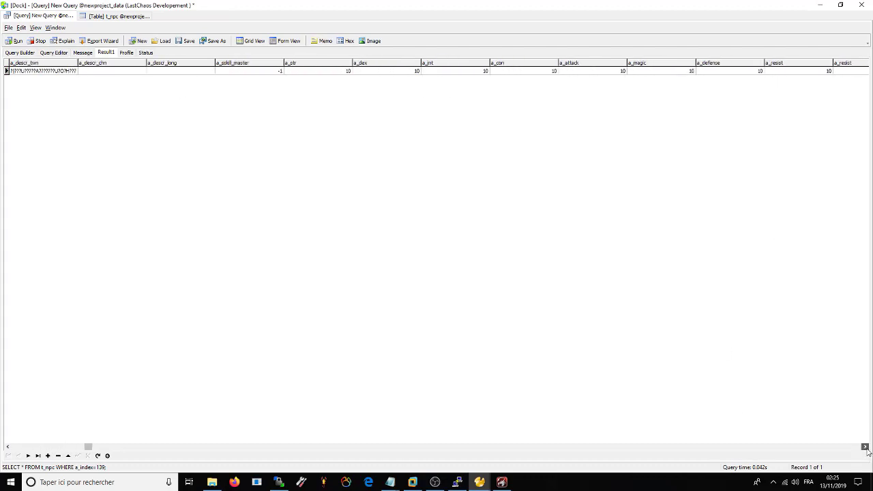
left_click_drag(865, 447, 866, 447)
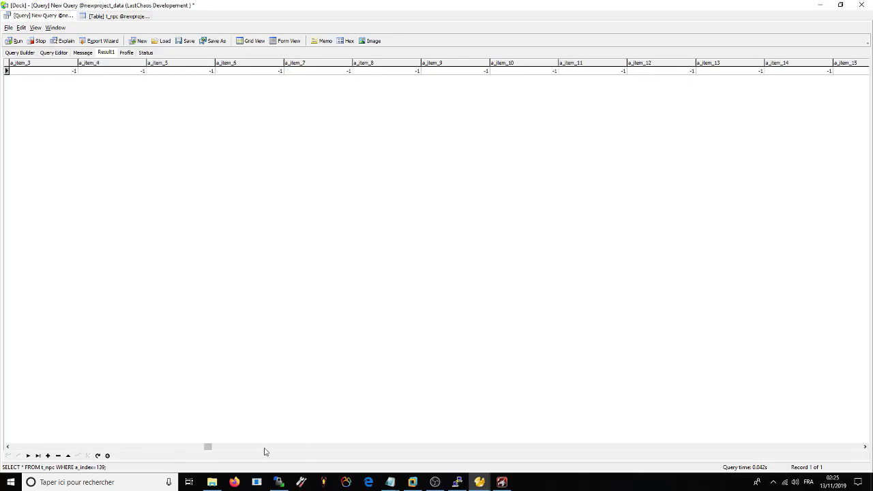
left_click_drag(207, 445, 543, 453)
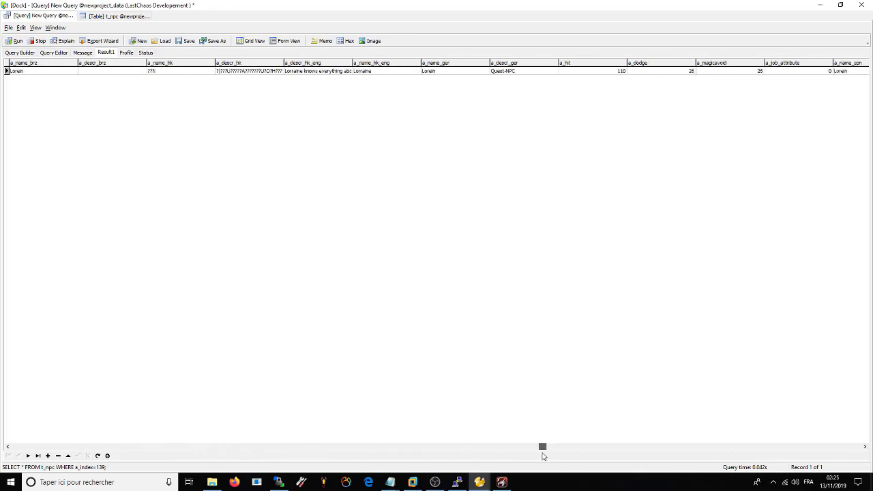
left_click(432, 71)
left_click(854, 70)
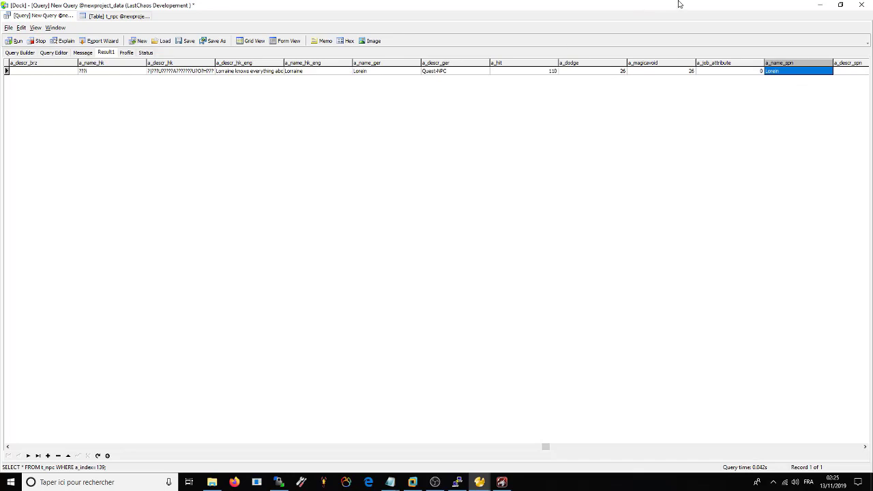
Step: Close the t_npc table and the newproject_data query window
left_click(132, 16)
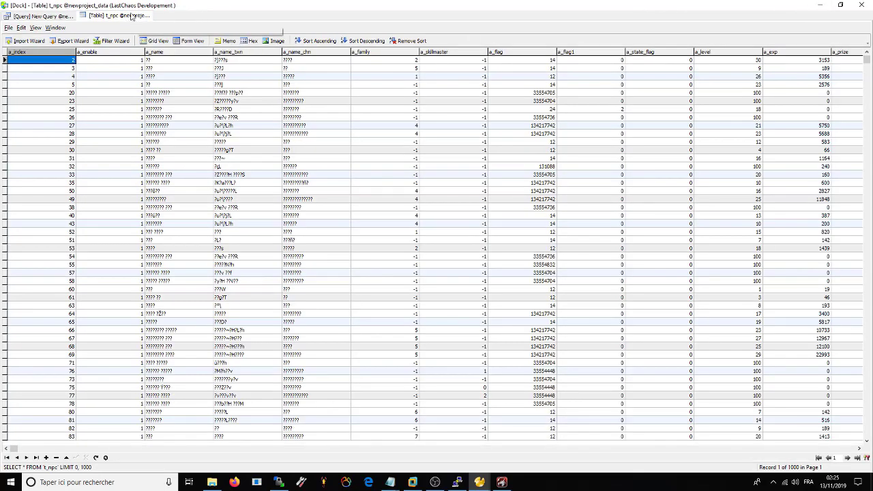
right_click(132, 16)
left_click(208, 15)
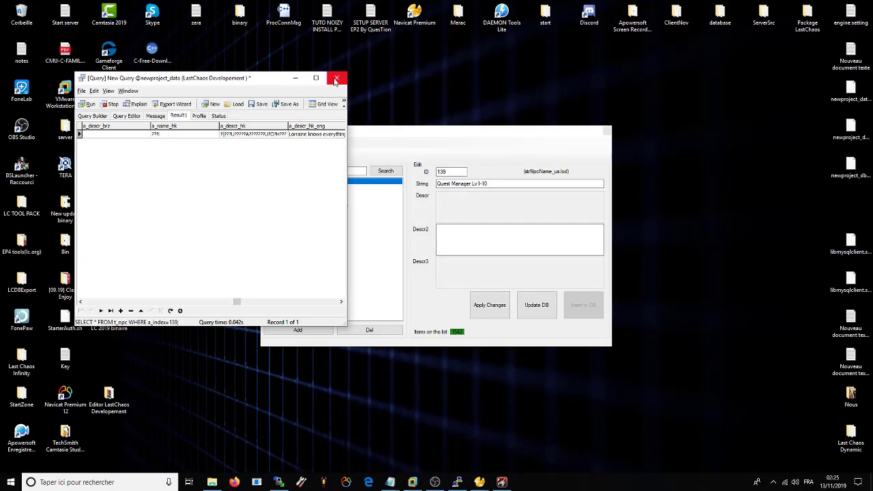
left_click(336, 80)
left_click(436, 263)
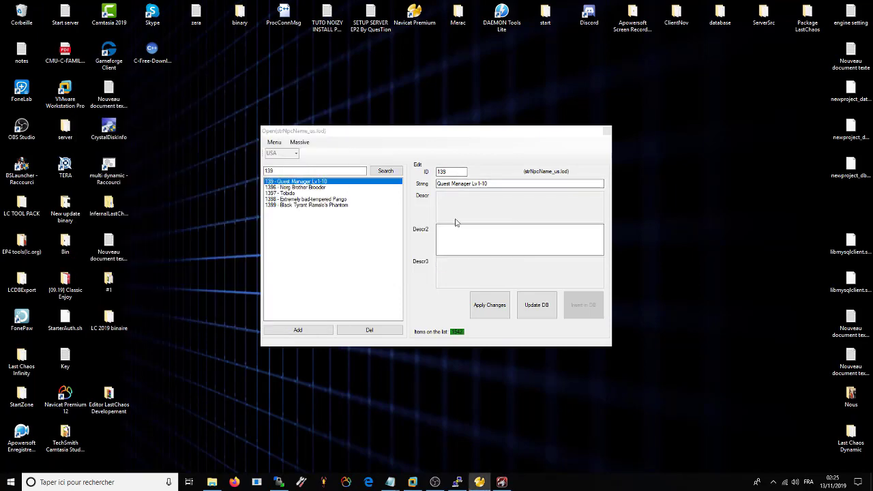
Step: Review the Episode 2 topic list in the Nouveau document texte notes, minimize them and close StringEditor
left_click_drag(473, 133, 588, 158)
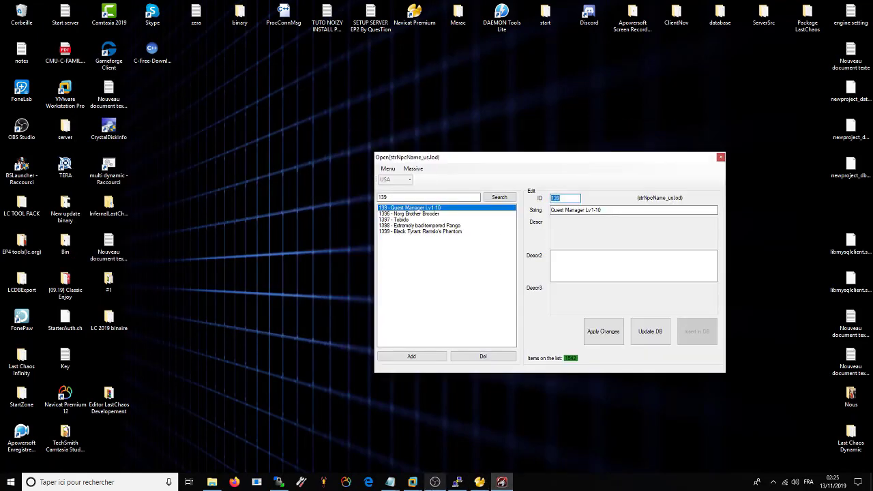
left_click(393, 483)
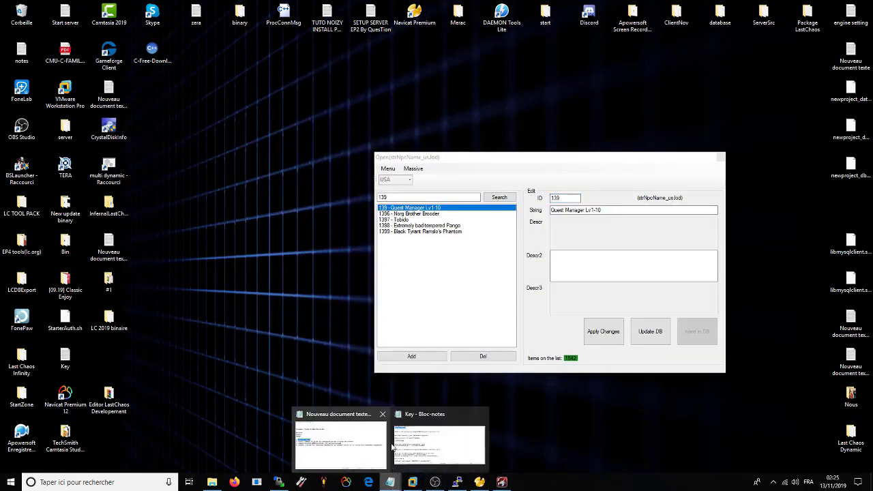
left_click(350, 449)
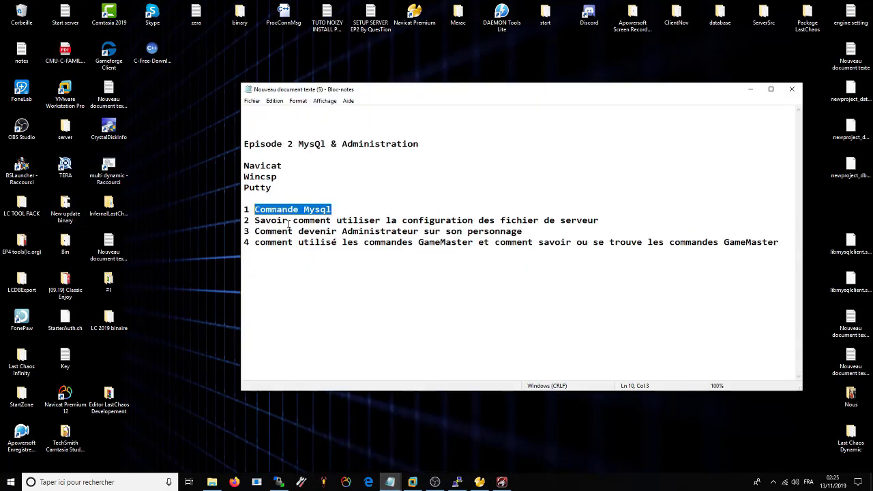
left_click(750, 89)
left_click(720, 159)
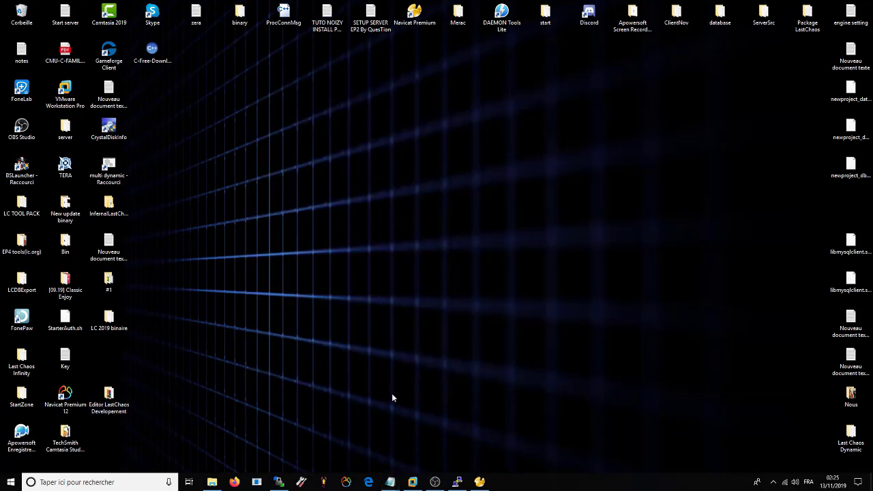
Step: Switch to WinSCP and open connector.txt from the /home/server/Connector/Configs folder
left_click(279, 483)
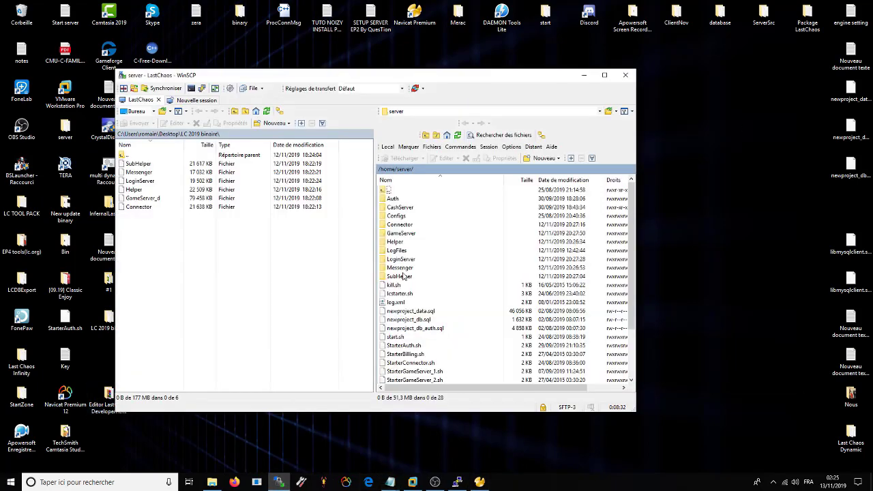
left_click(413, 112)
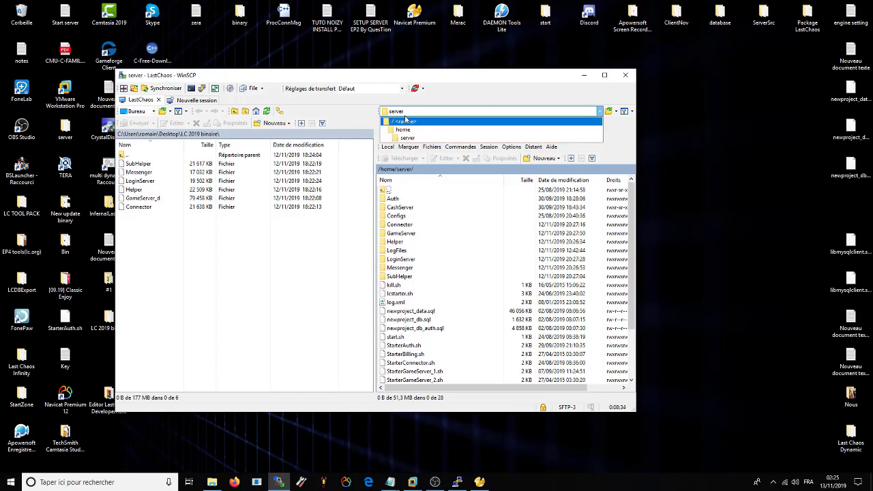
left_click(413, 138)
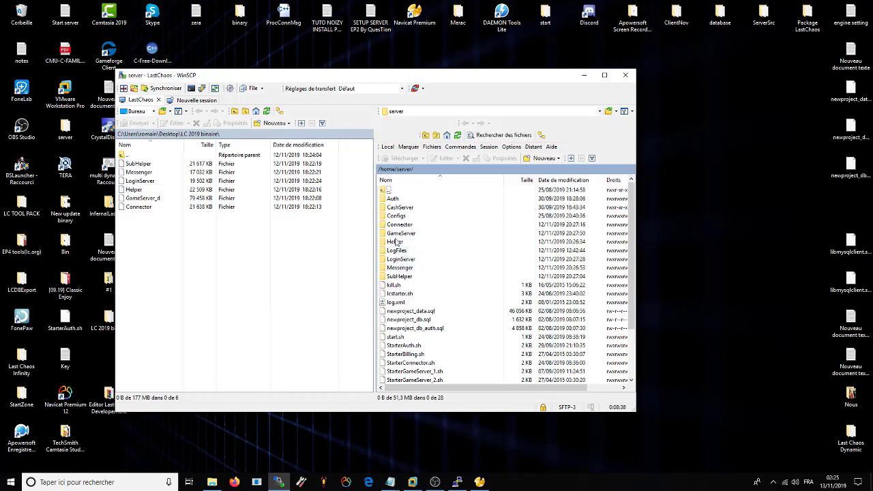
double_click(395, 225)
double_click(397, 199)
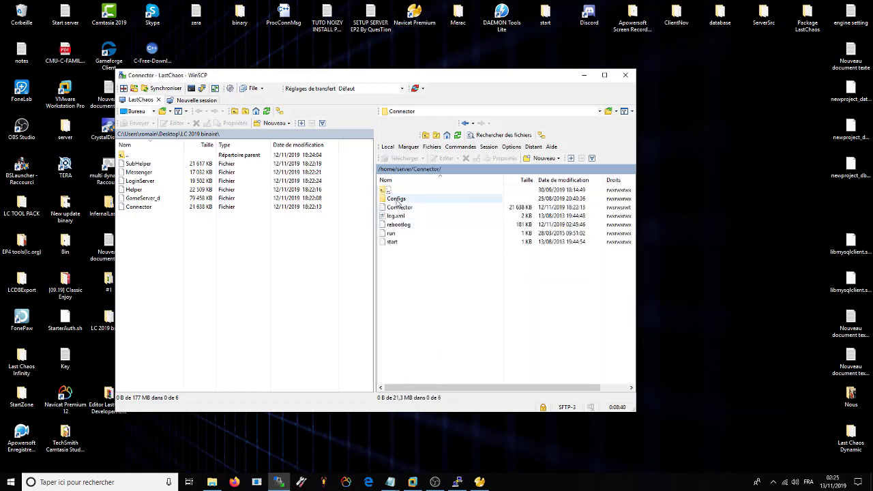
left_click(403, 201)
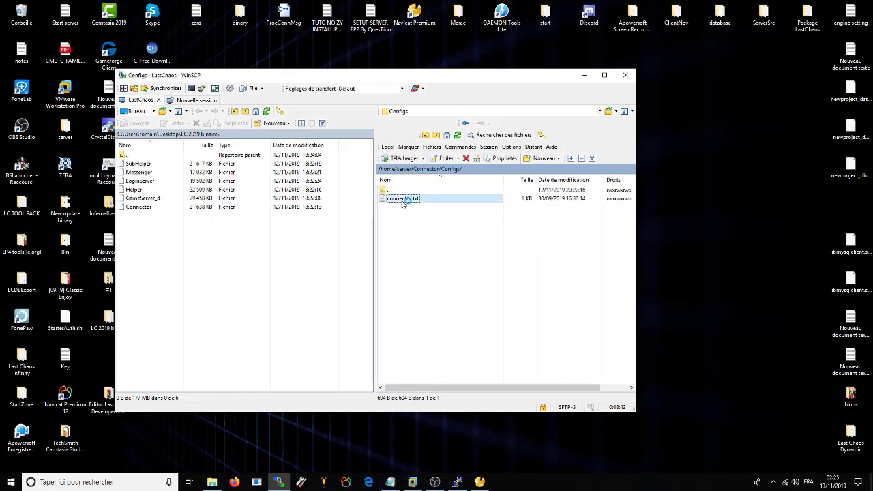
double_click(403, 200)
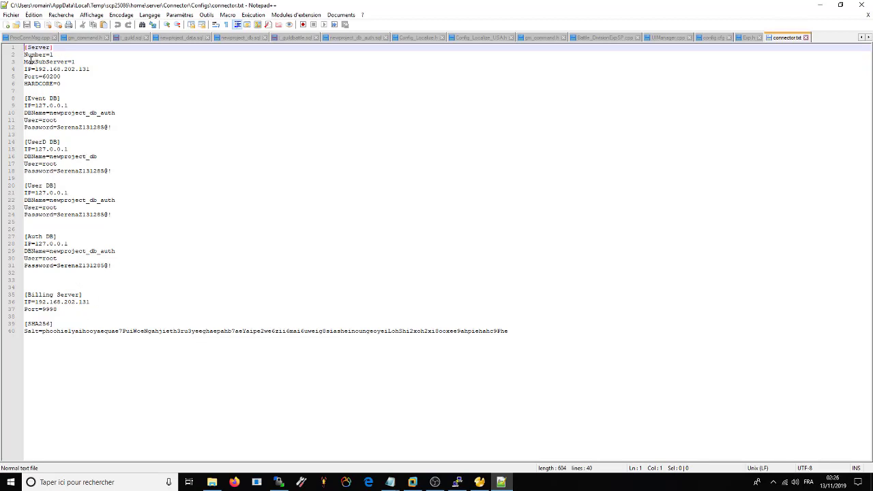
Step: Examine the MaxSubServer setting in the [Server] section of connector.txt and close the text editor
mouse_move(77, 62)
left_mouse_down()
mouse_move(26, 62)
mouse_move(76, 62)
left_mouse_up()
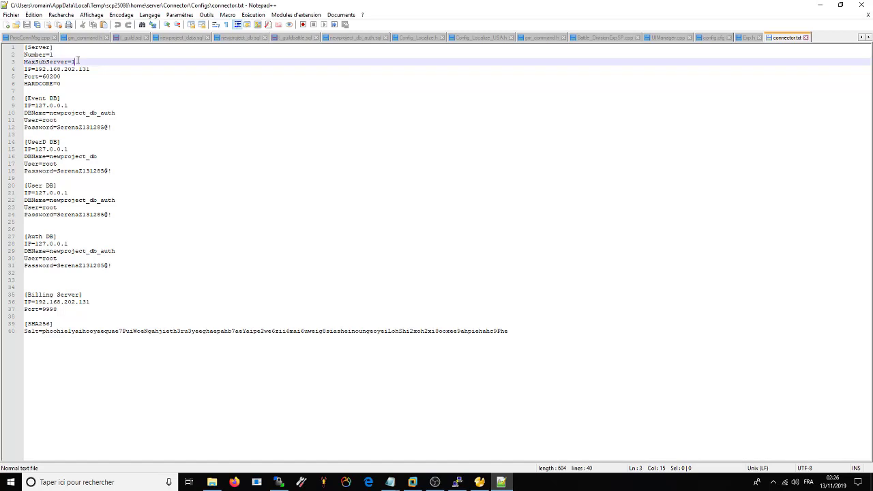
left_click_drag(75, 61, 73, 62)
left_click(82, 64)
left_click(857, 8)
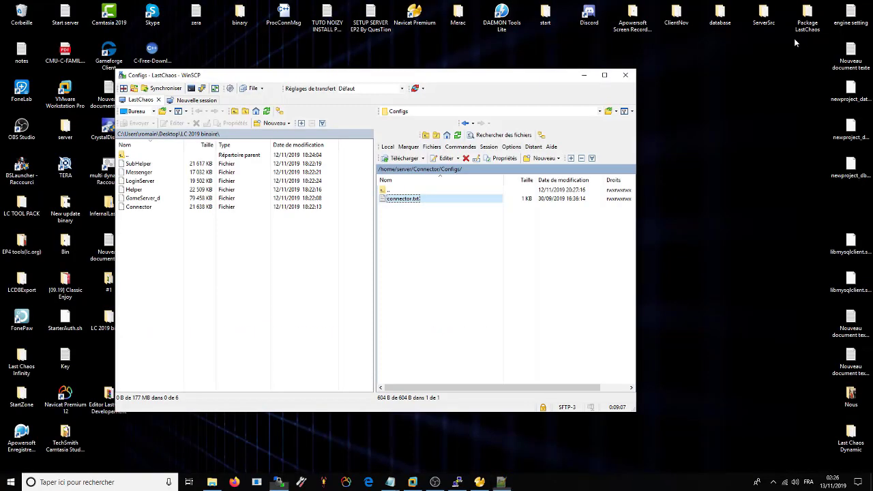
Step: Go back to the server folder and open login.txt from /home/server/LoginServer/Configs
double_click(389, 191)
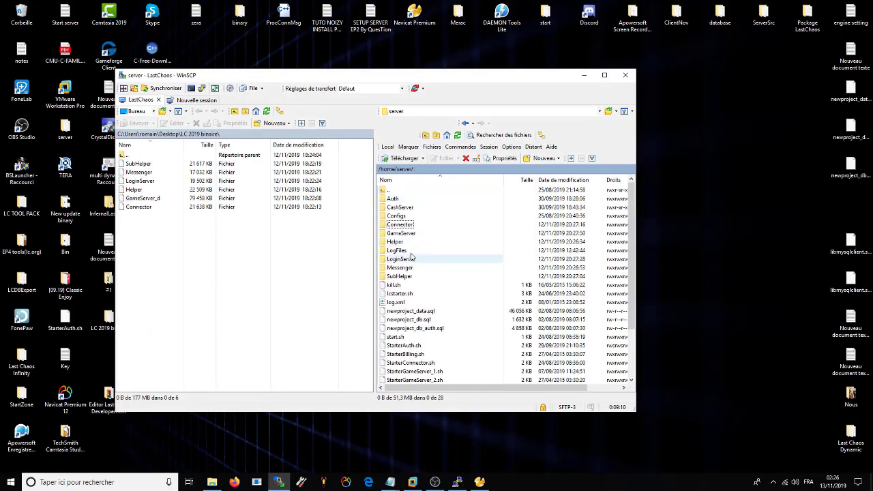
double_click(399, 261)
double_click(395, 198)
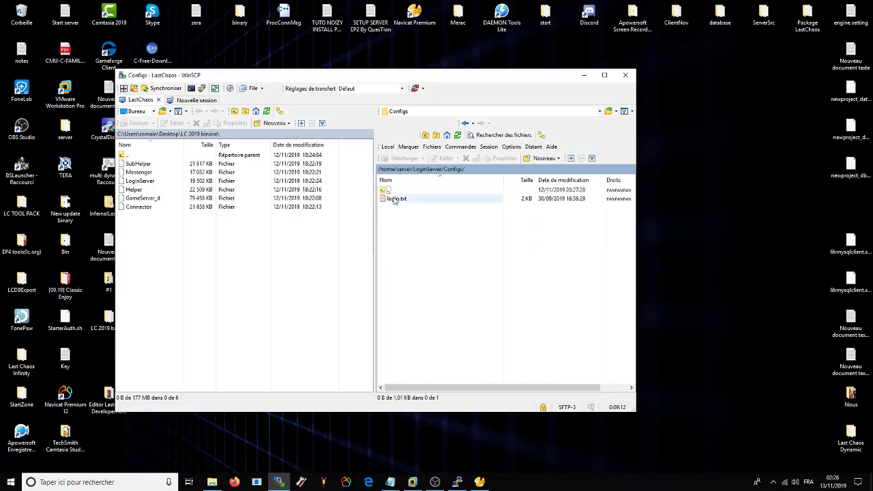
double_click(396, 198)
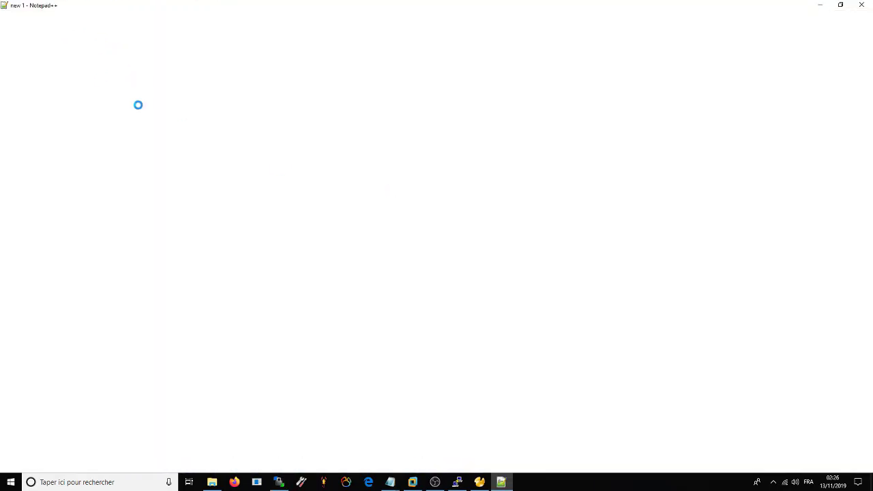
Step: Highlight the MaxSubNumber value under [Connector_0] in login.txt and go back to connector.txt to compare it with MaxSubServer
left_click_drag(78, 286, 24, 287)
left_click(96, 288)
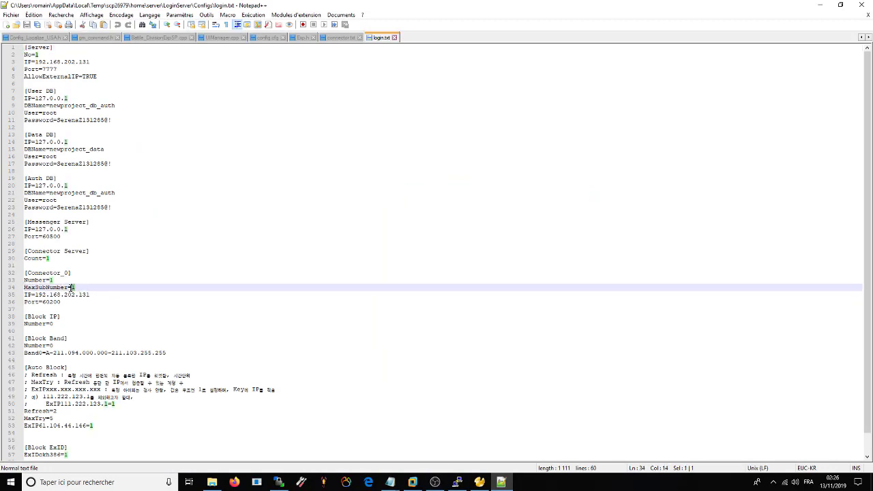
key("ctrl+Tab")
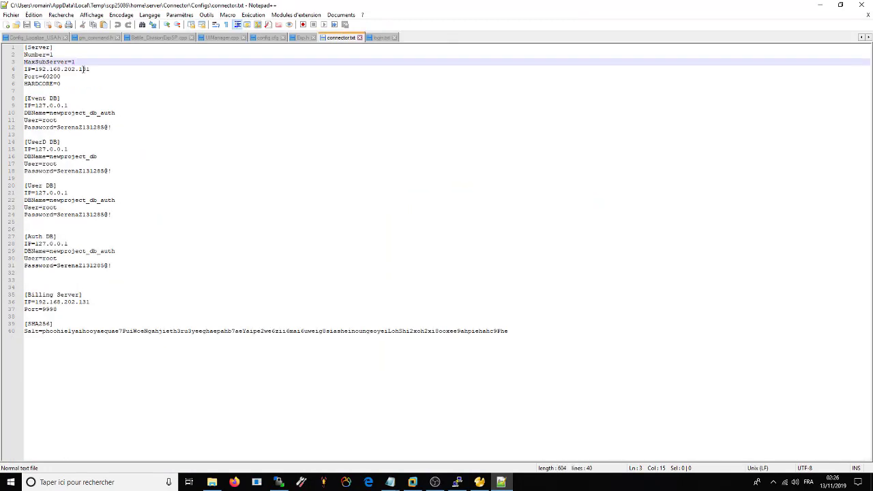
Step: Switch from connector.txt back to WinSCP, return to /home/server and select the GameServer folder
left_click(820, 5)
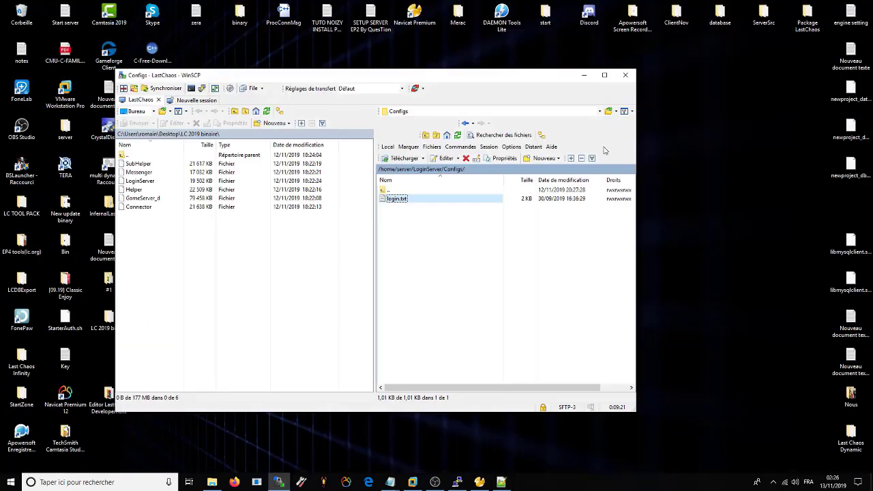
double_click(395, 191)
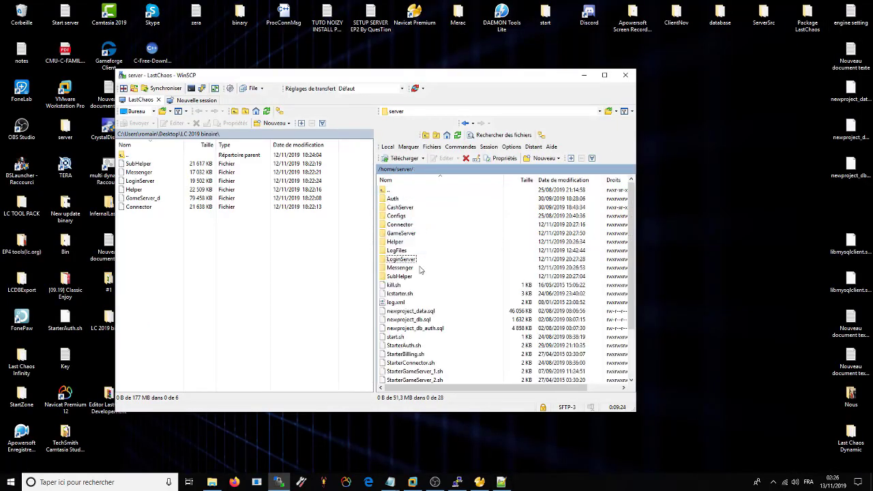
left_click(402, 234)
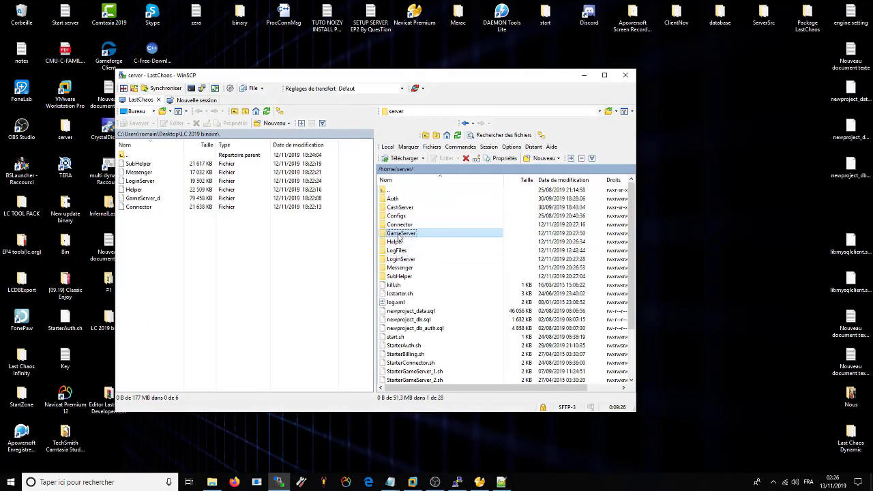
right_click(401, 238)
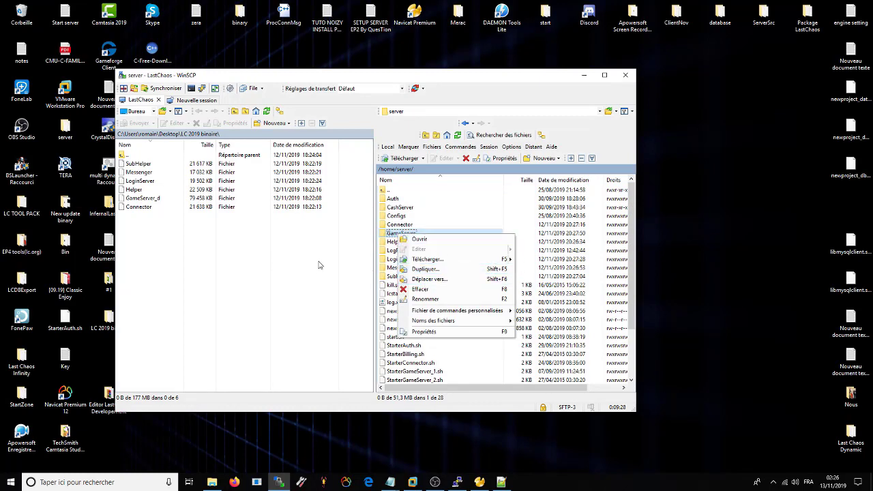
left_click(285, 260)
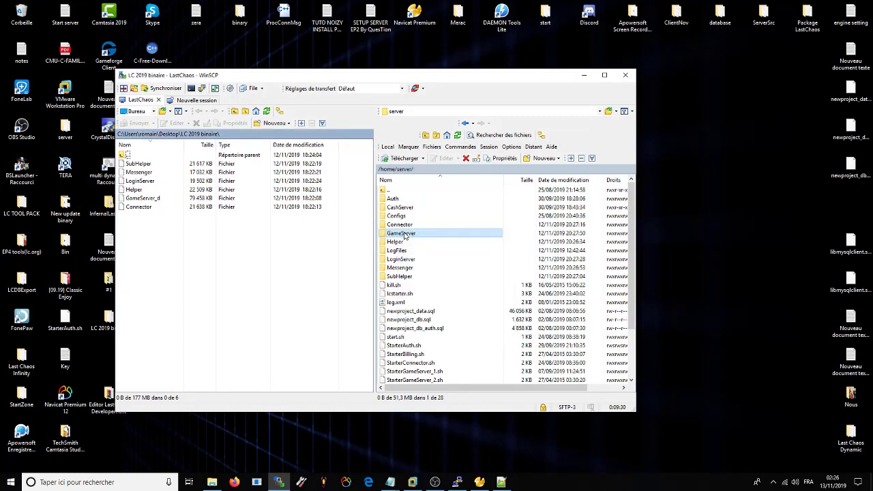
Step: Show the Desktop folder in the local file list and look through its contents
left_click(136, 111)
left_click(145, 133)
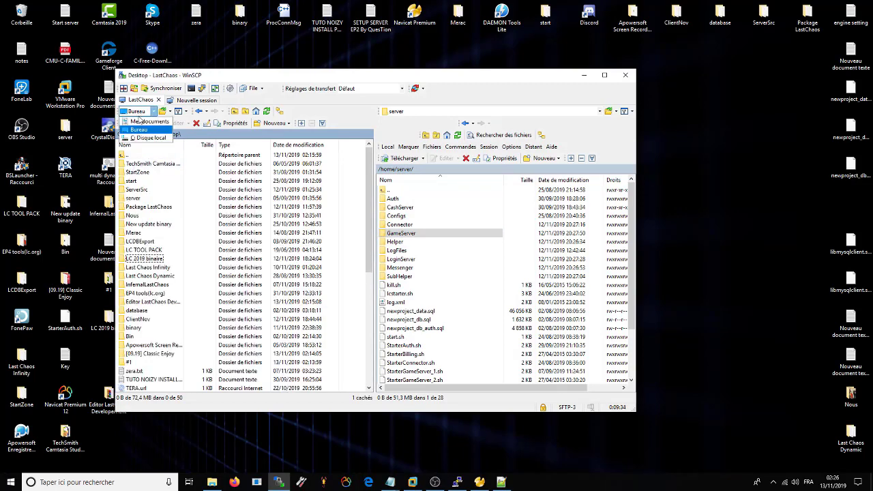
scroll(359, 312, "down", 6)
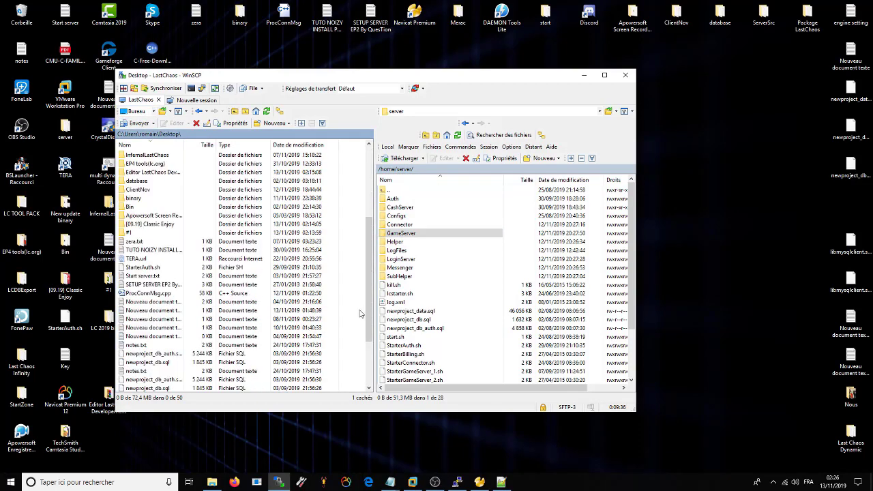
scroll(355, 321, "up", 6)
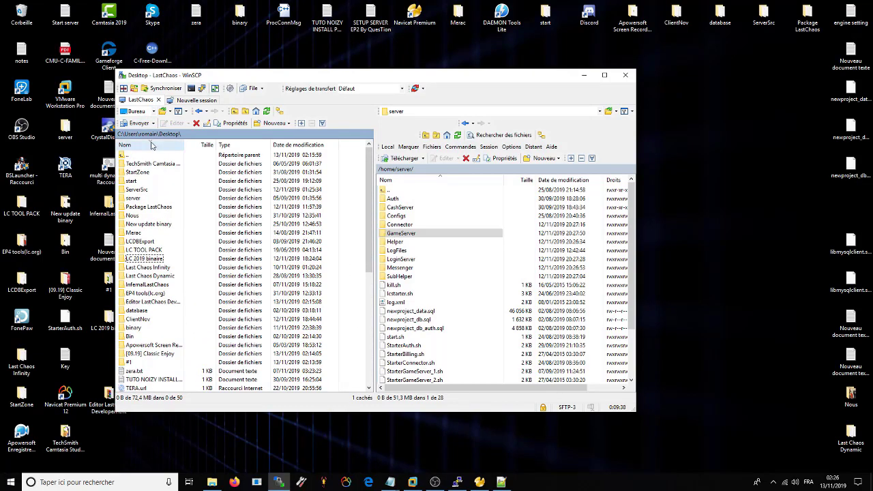
Step: Look inside the GameServer folder and return to /home/server
left_click(400, 235)
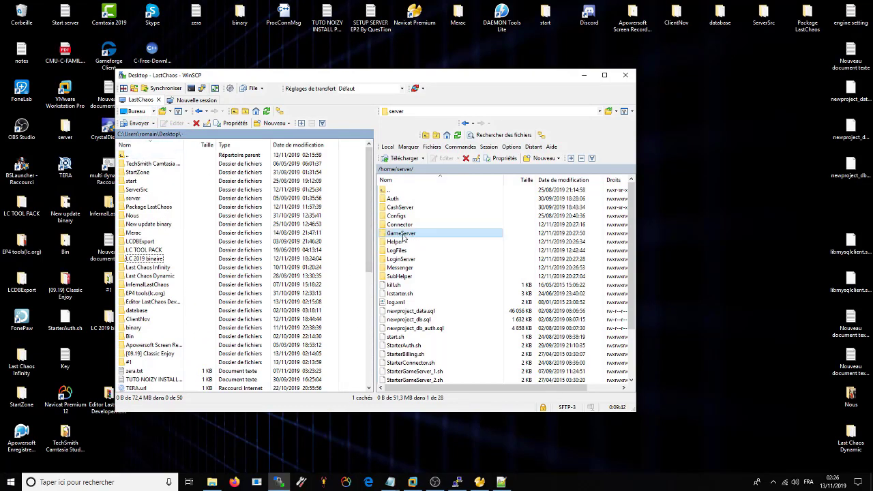
double_click(402, 234)
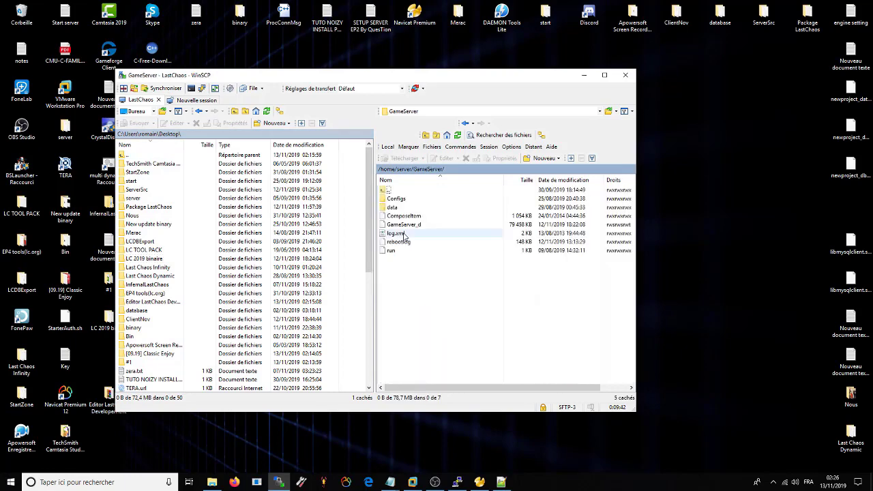
double_click(400, 191)
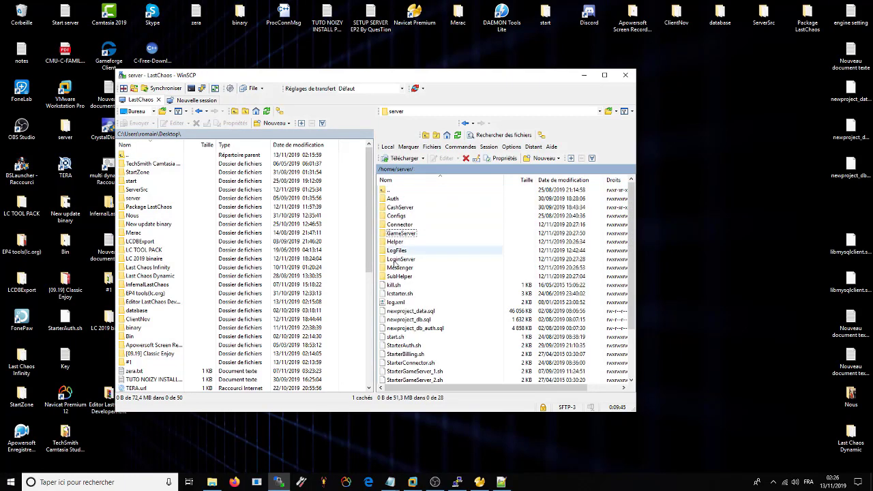
left_click(139, 111)
left_click(141, 130)
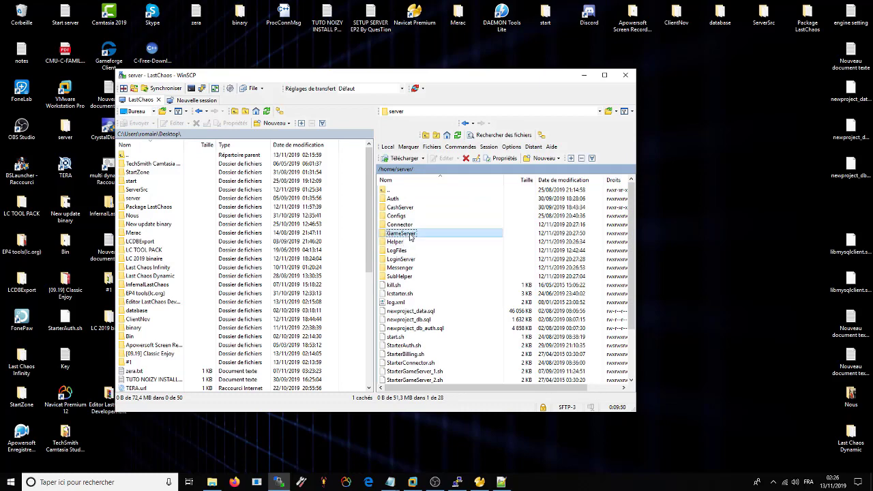
Step: Open gameserver.txt from /home/server/GameServer/Configs in a smaller editor window
double_click(401, 234)
double_click(403, 199)
double_click(404, 199)
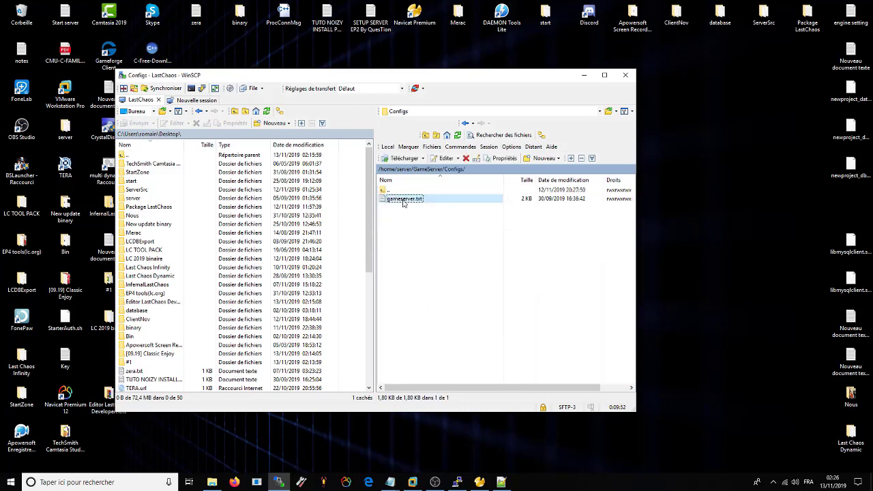
double_click(404, 11)
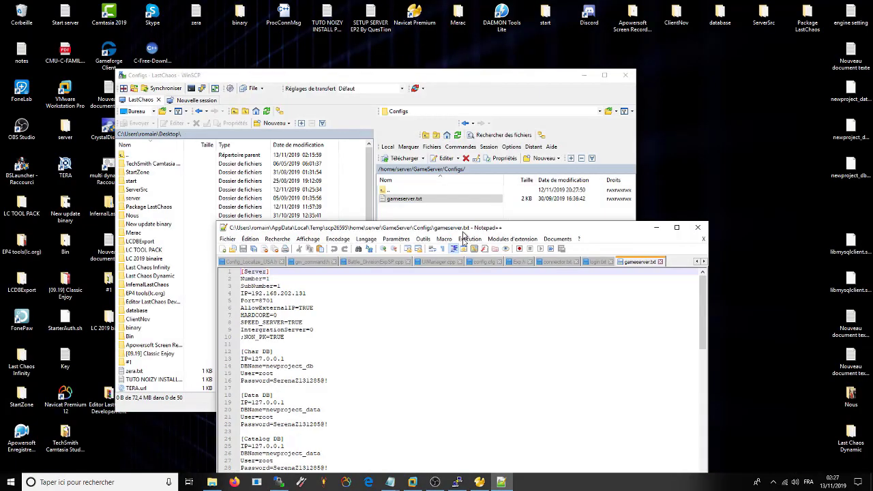
left_click(421, 112)
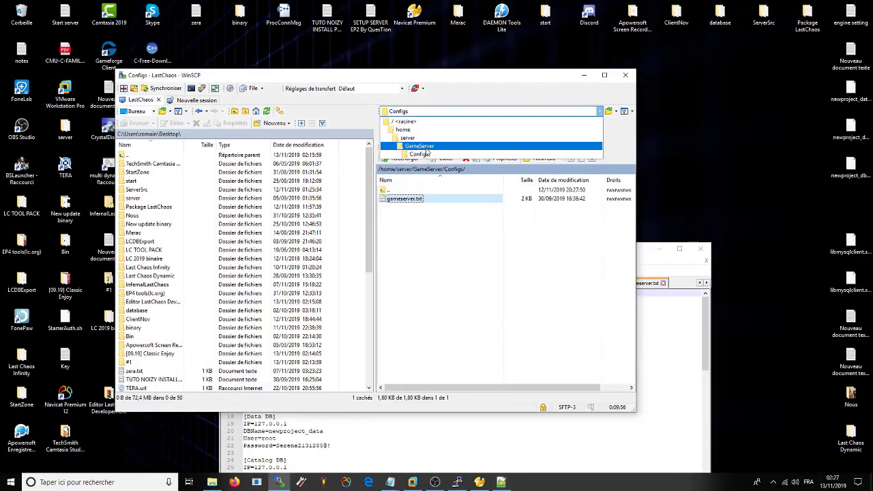
left_click(412, 222)
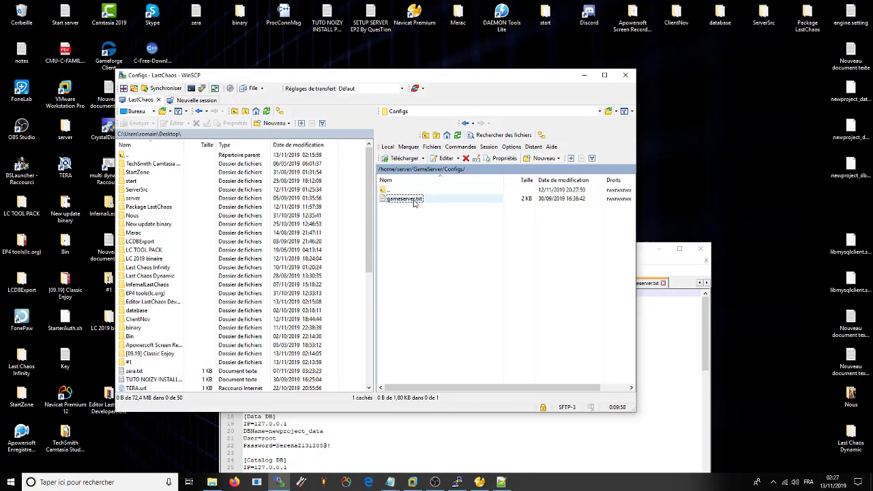
double_click(414, 202)
Step: Examine the Port and SubNumber settings in the [Server] section of gameserver.txt and close the editor
left_click(340, 177)
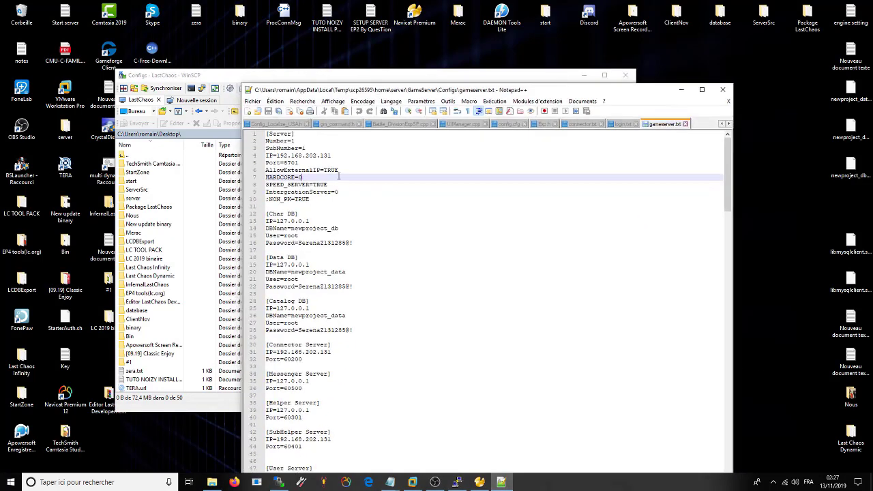
left_click_drag(298, 162, 289, 163)
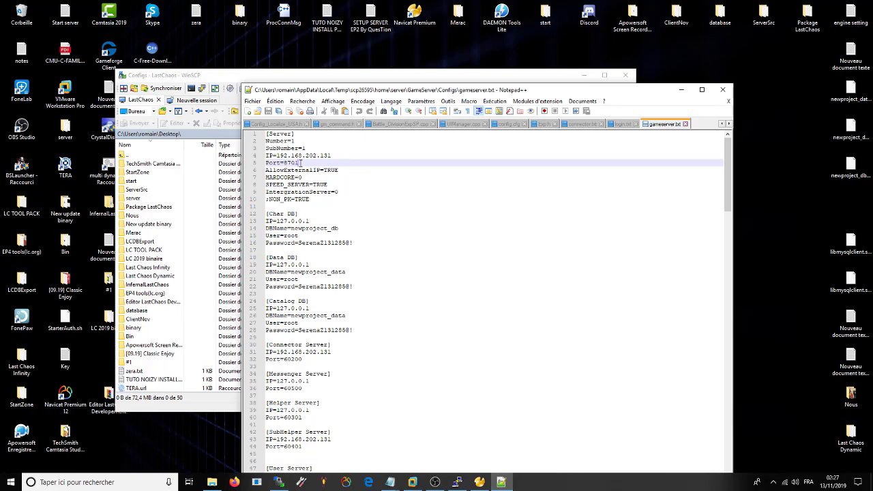
mouse_move(301, 163)
left_mouse_down()
mouse_move(285, 163)
mouse_move(300, 162)
mouse_move(302, 147)
left_mouse_up()
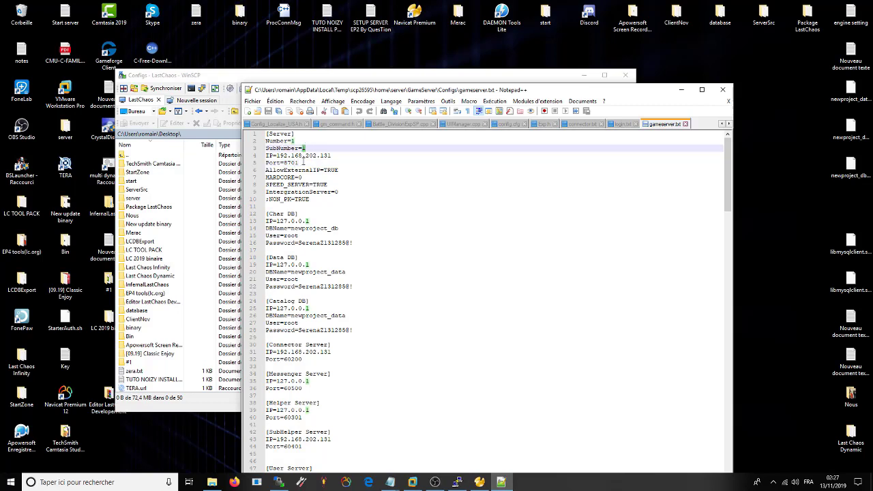
left_click(309, 148)
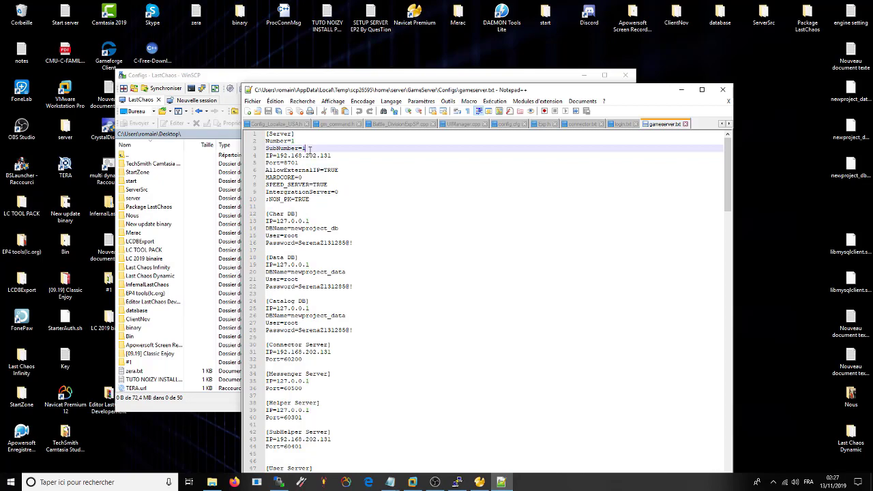
left_click(724, 90)
Step: Return to /home/server, open start.sh, examine its StarterGameServer lines and close the editor
double_click(390, 191)
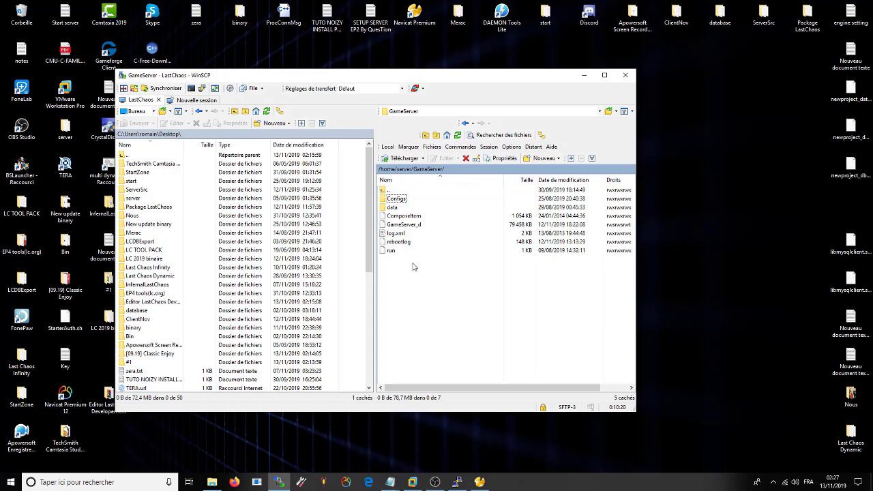
double_click(395, 191)
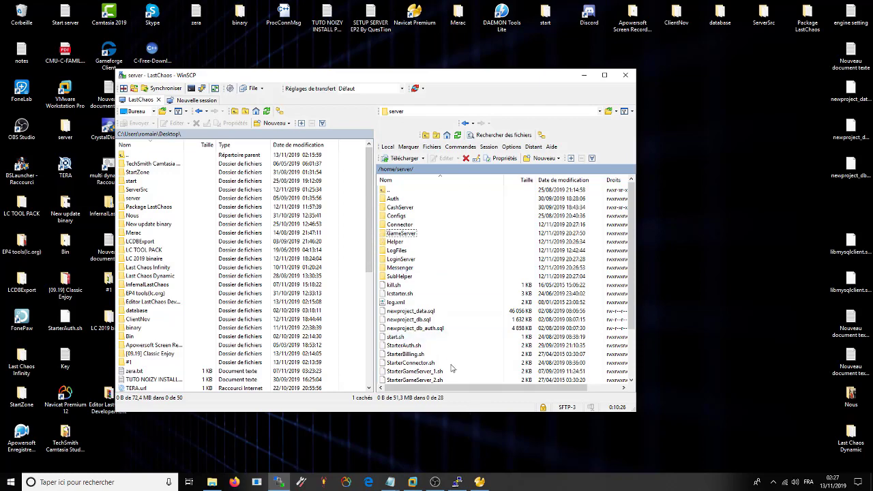
left_click(396, 338)
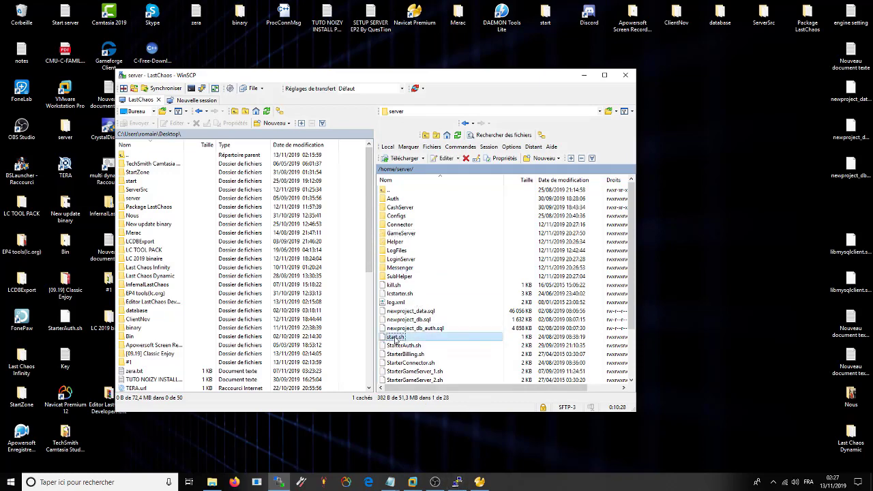
right_click(396, 338)
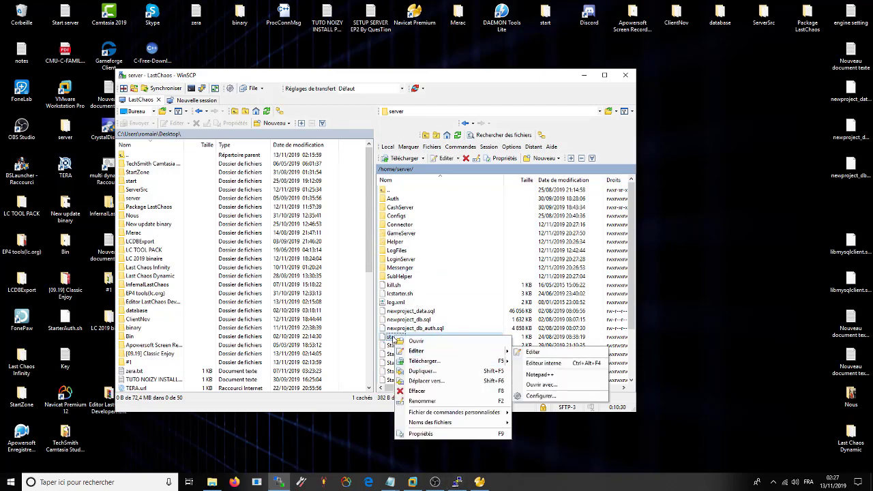
left_click(394, 337)
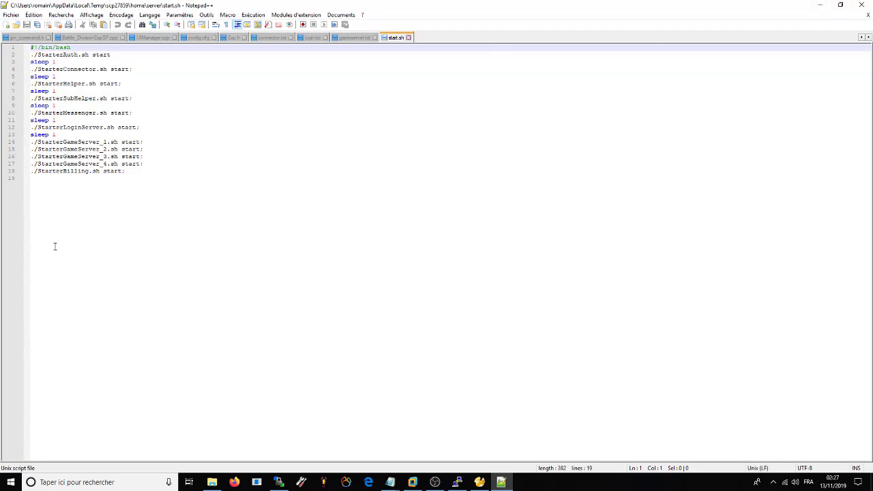
left_click_drag(144, 164, 54, 157)
left_click(862, 5)
Step: Open StarterAuth.sh, look through the script, close the editor and select start.sh in the server folder
scroll(409, 311, "down", 1)
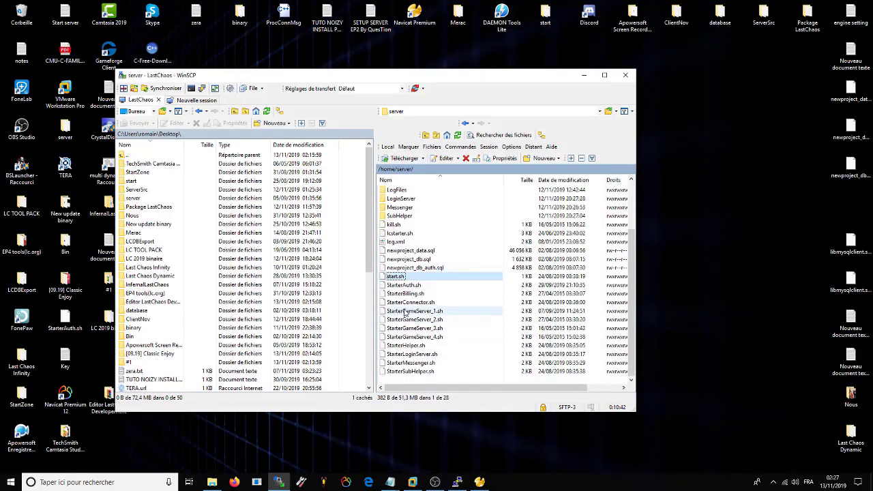
double_click(403, 285)
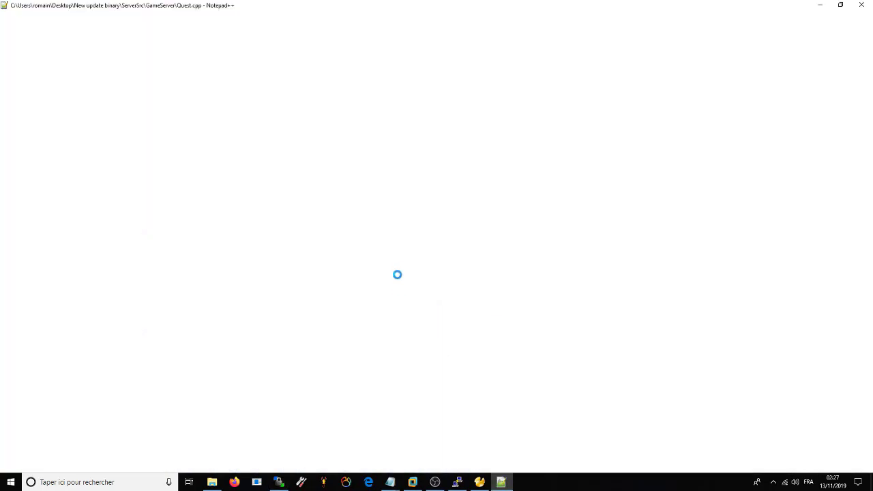
scroll(224, 280, "down", 13)
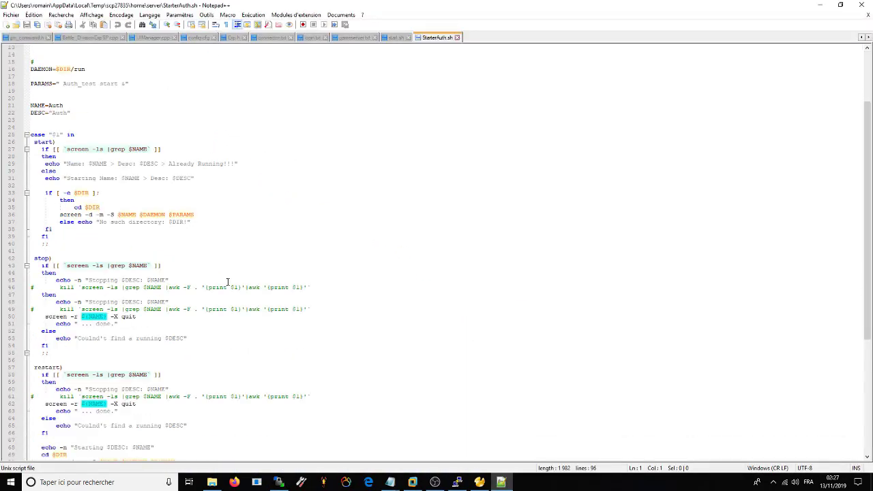
left_click(861, 5)
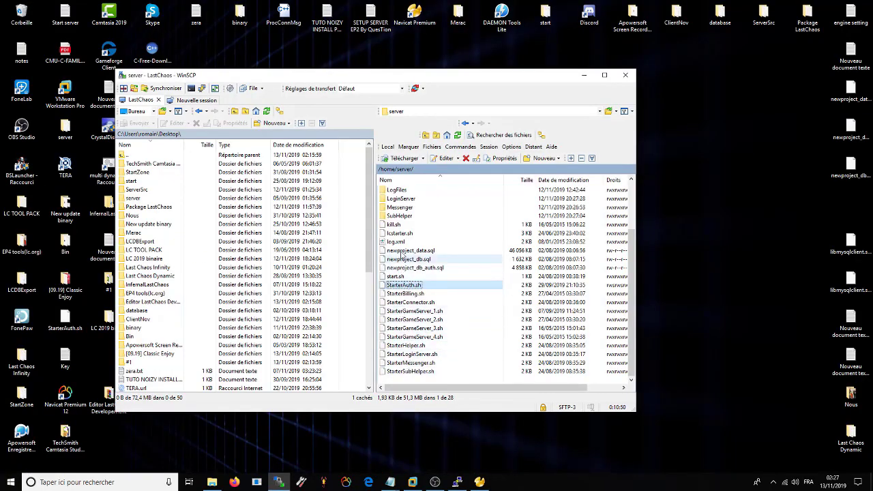
left_click(396, 276)
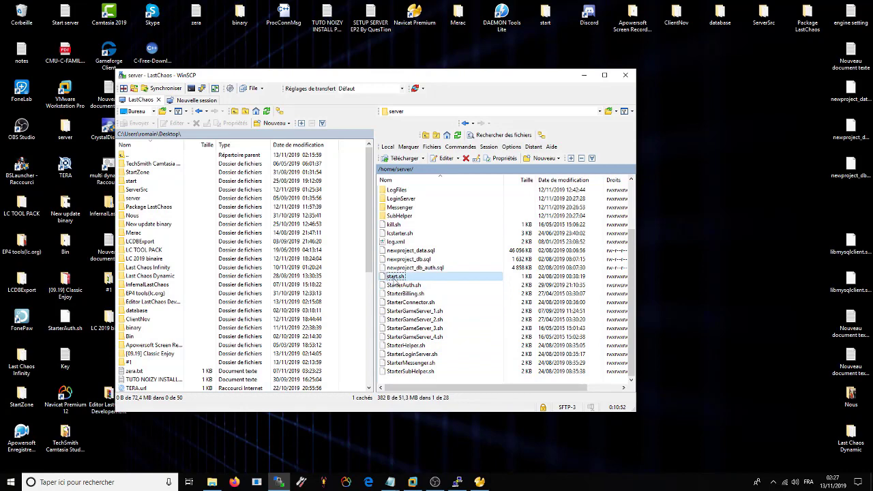
scroll(399, 276, "up", 3)
Step: Minimize WinSCP, switch to the PuTTY terminal and change the directory with cd /home/server/Auth
left_click(585, 75)
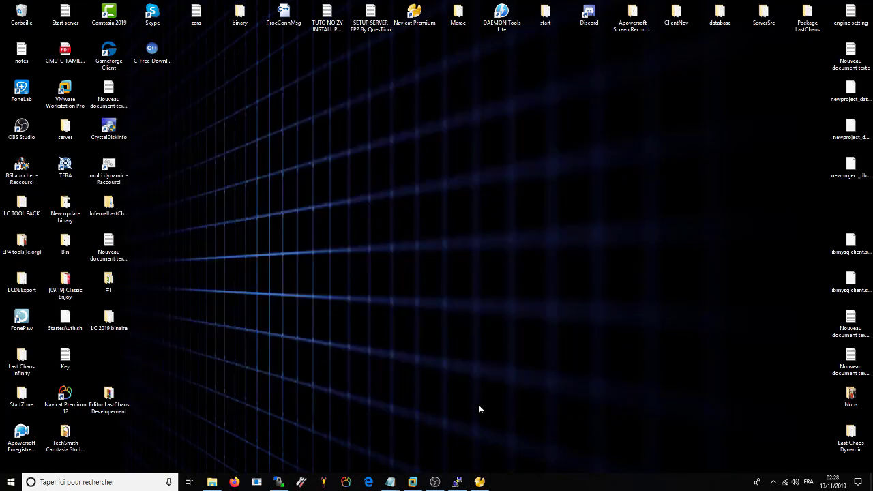
left_click(458, 482)
key("Up")
key("Up")
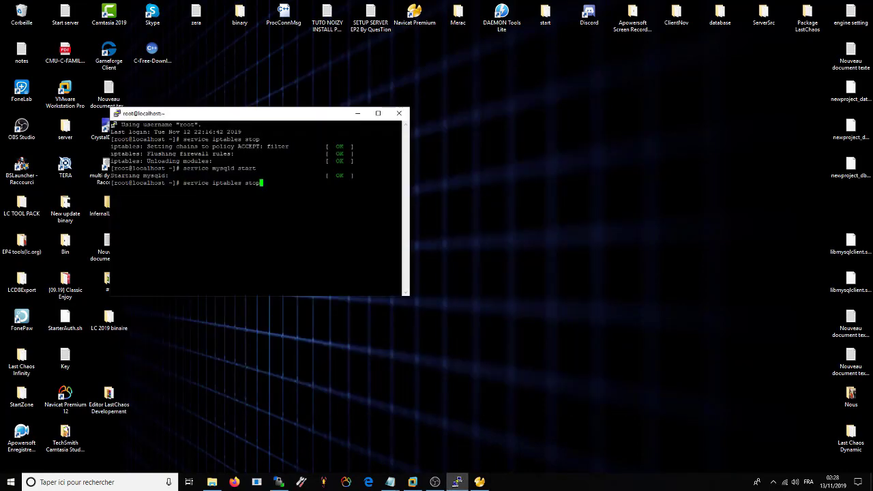
key("Down")
key("Up")
key("Down")
key("Up")
key("Up")
key("Up")
key("Up")
key("Up")
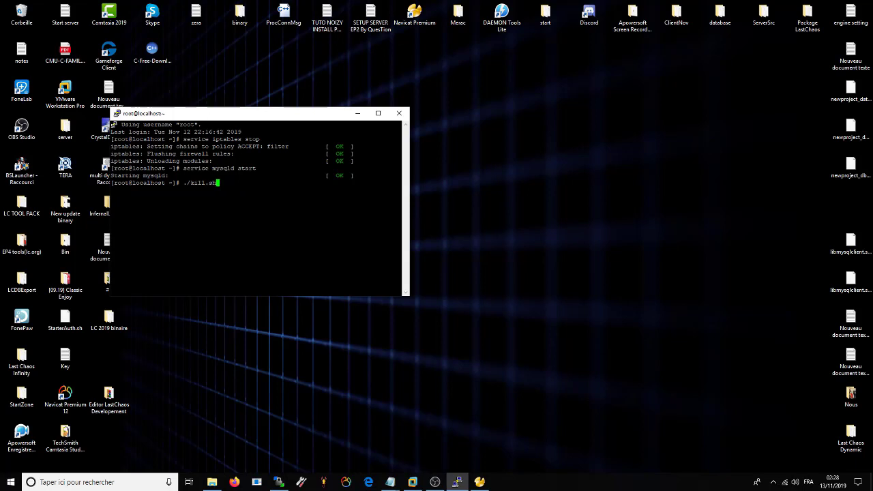
key("Up")
key("Up")
type("Auth")
key("Return")
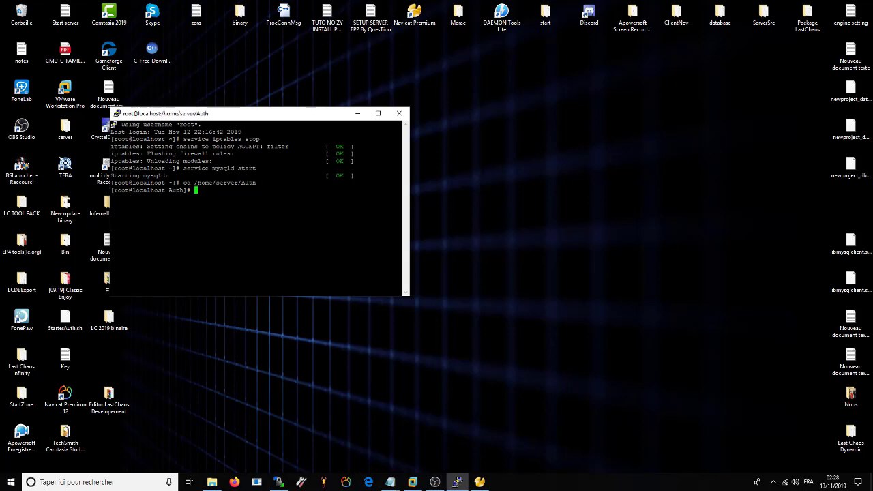
Step: Run ./start from the Auth directory in the PuTTY terminal
left_click(391, 482)
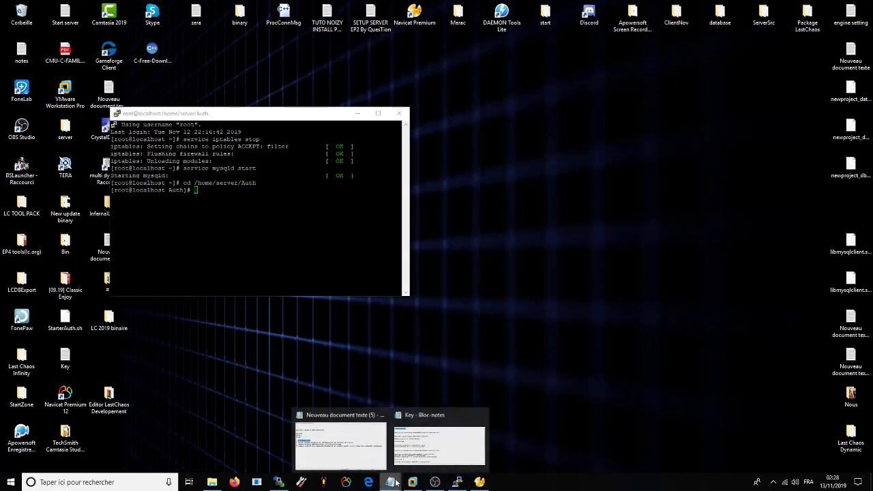
left_click(457, 482)
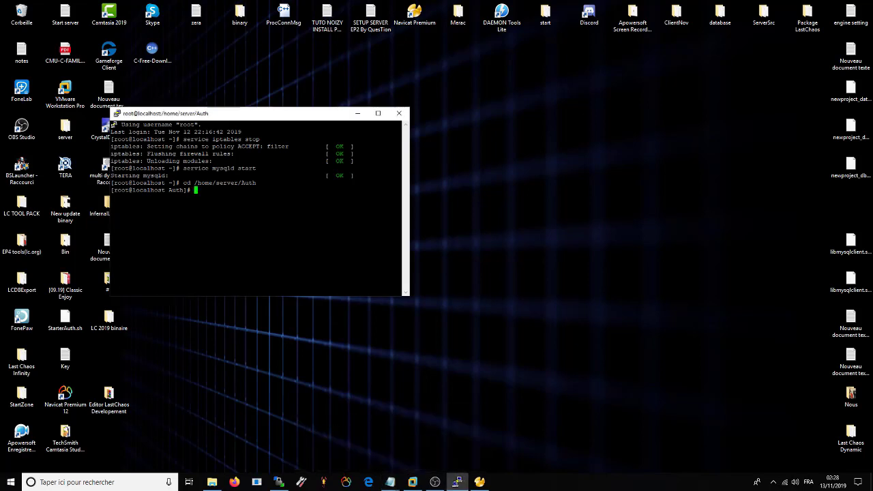
key("Up")
key("Up")
key("Up")
key("Up")
key("BackSpace")
key("Return")
Step: Change the terminal's working directory with cd /home/server
key("Up")
key("Up")
key("Up")
key("Up")
key("Up")
key("Up")
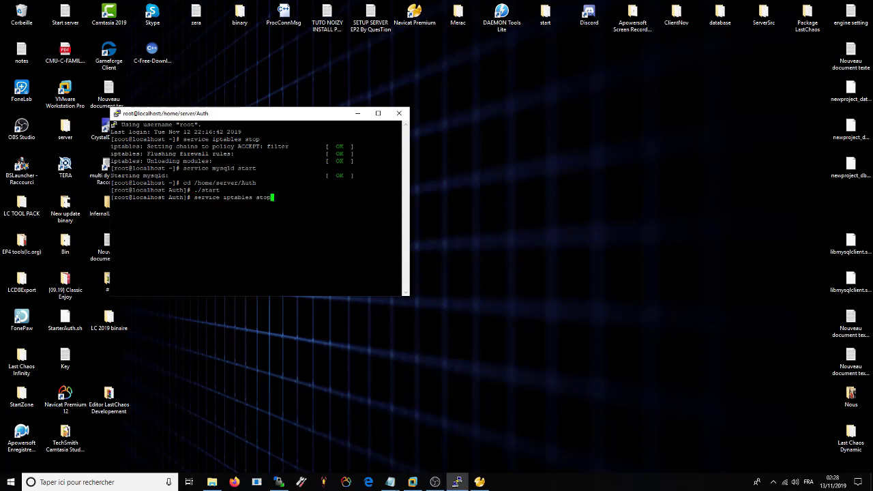
key("Down")
key("Up")
key("Return")
Step: Run ./start.sh from the server directory and minimize the terminal
key("Up")
key("Up")
key("Up")
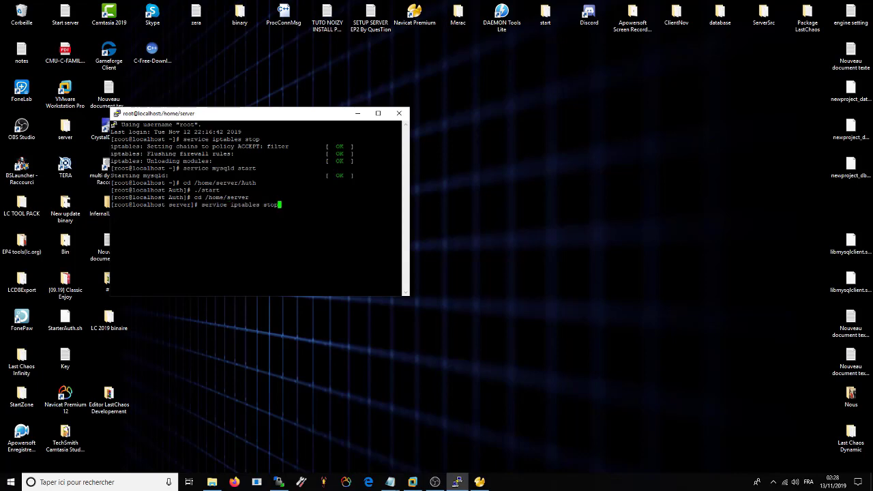
key("Return")
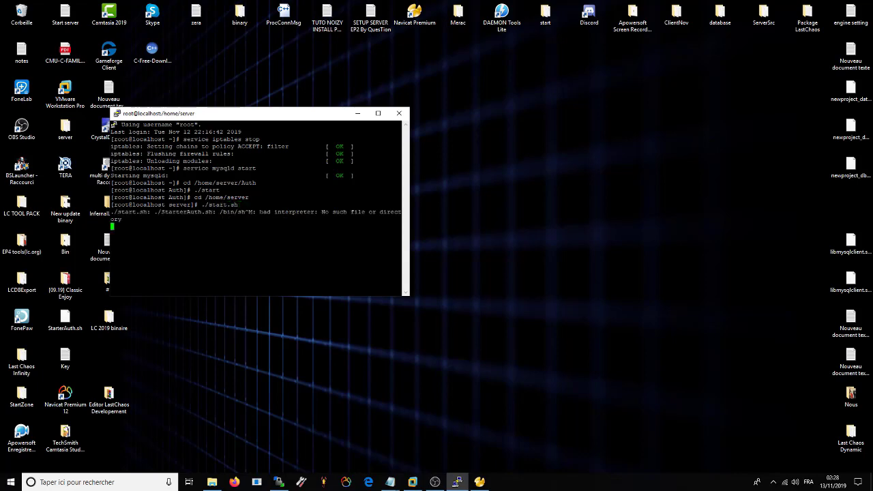
left_click(357, 113)
Step: Switch to Navicat, bring up the Notepad episode outline, highlight topic 3 "Comment devenir Administrateur sur son personnage" and minimize the notes
left_click(480, 483)
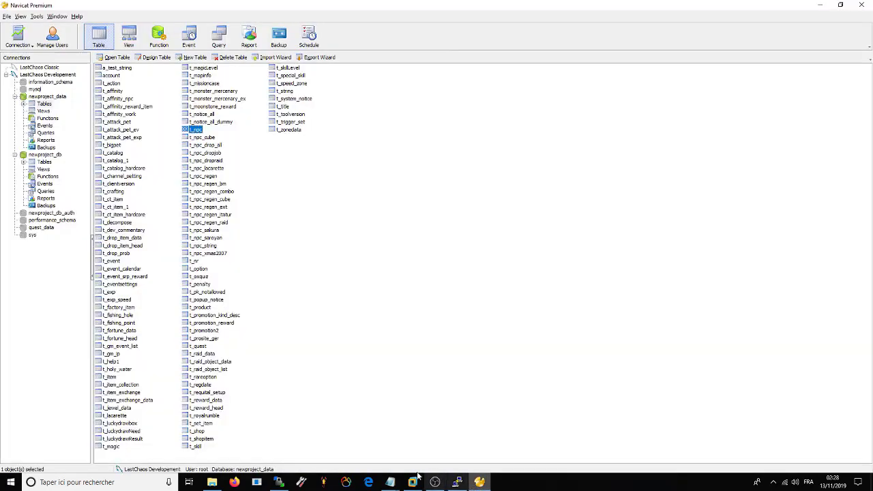
mouse_move(403, 486)
left_click(345, 442)
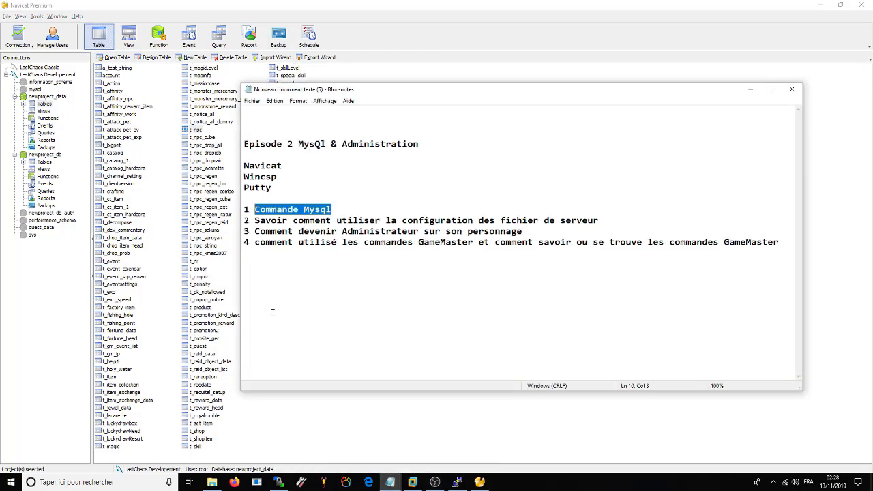
left_click(376, 222)
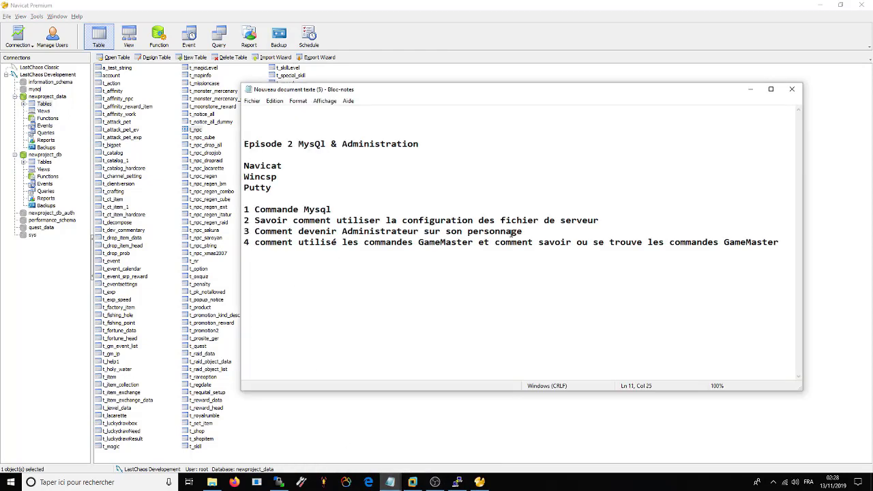
left_click_drag(523, 231, 254, 232)
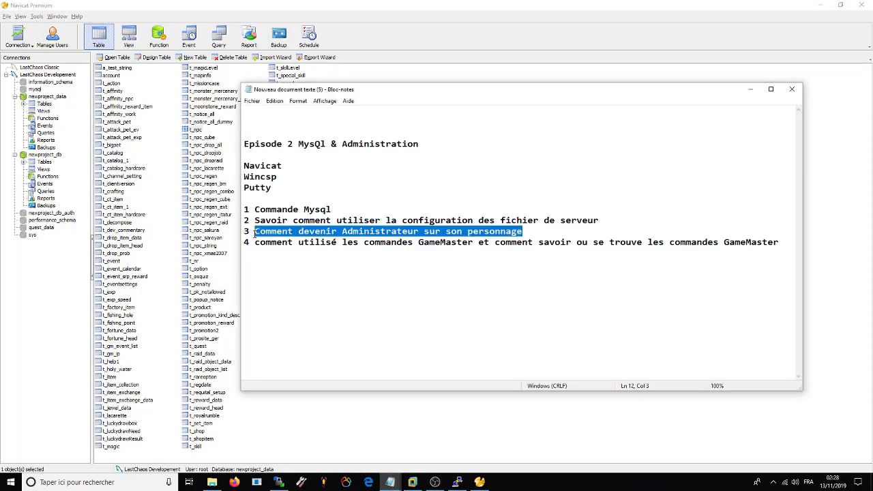
left_click(750, 88)
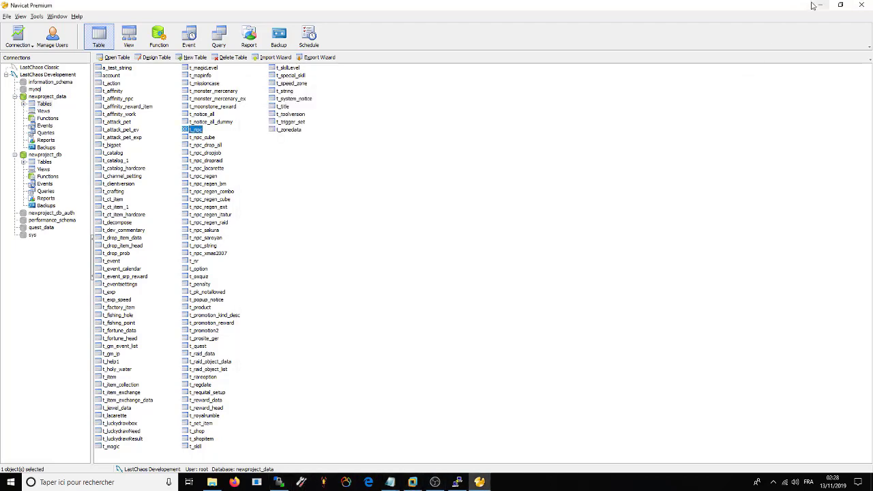
Step: Switch to WinSCP, open gameserver.txt from GameServer/Configs, examine the IP value in its [Server] section and close the editor
left_click(819, 5)
left_click(279, 483)
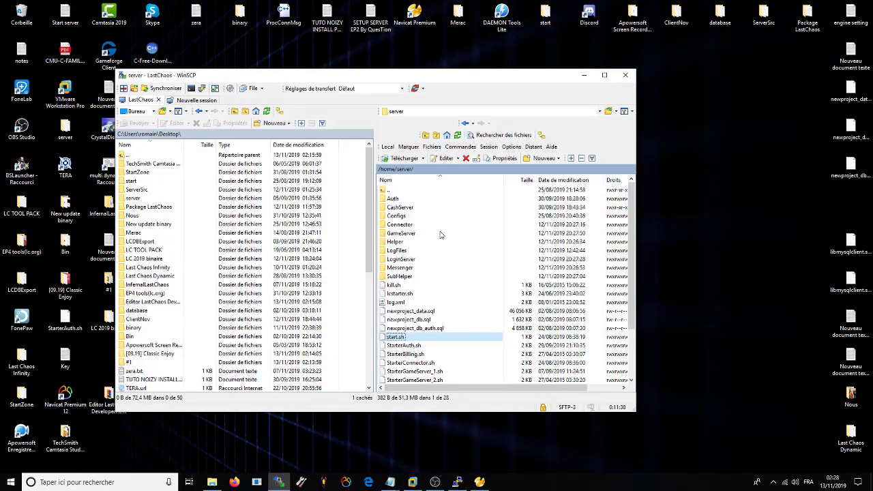
double_click(408, 234)
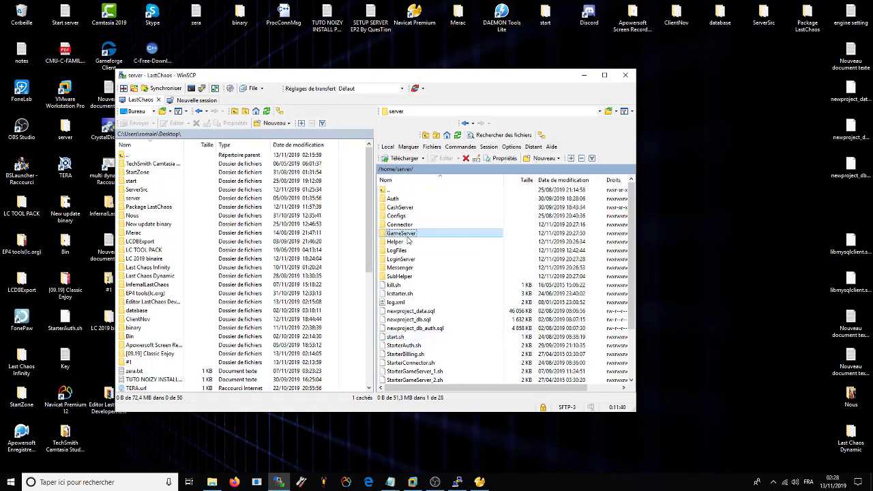
double_click(400, 192)
double_click(401, 233)
double_click(402, 199)
double_click(404, 199)
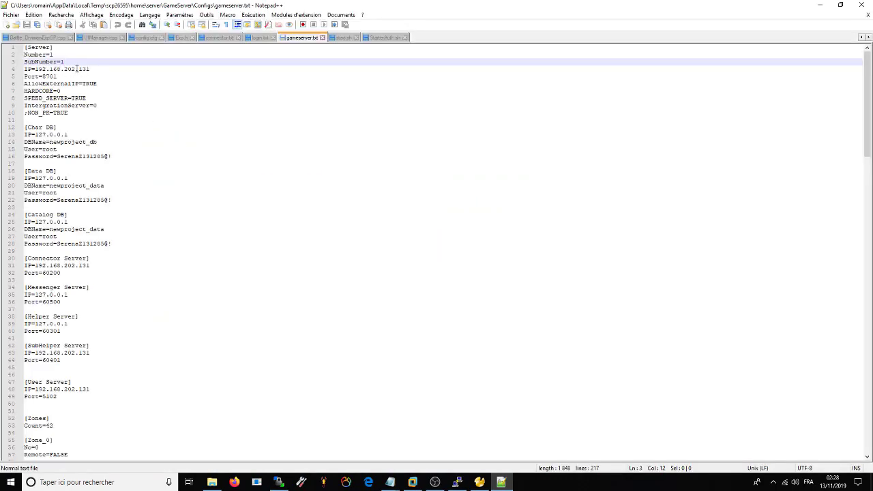
left_click_drag(89, 69, 38, 70)
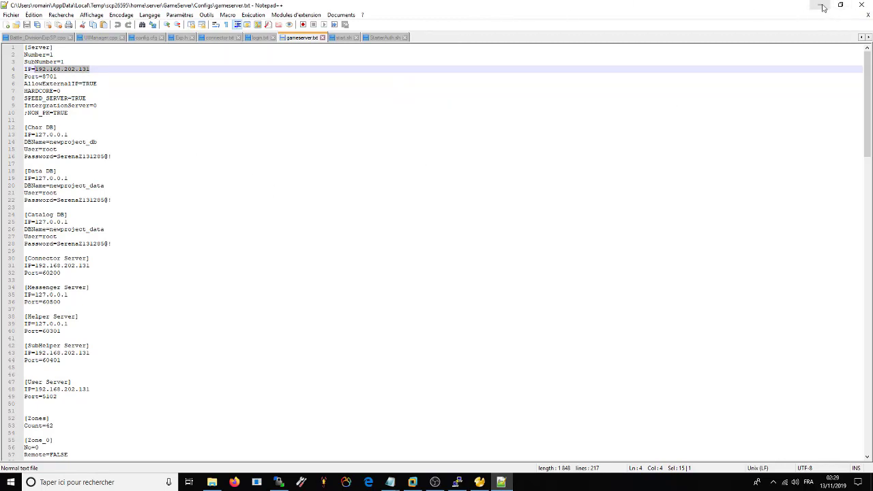
left_click(859, 5)
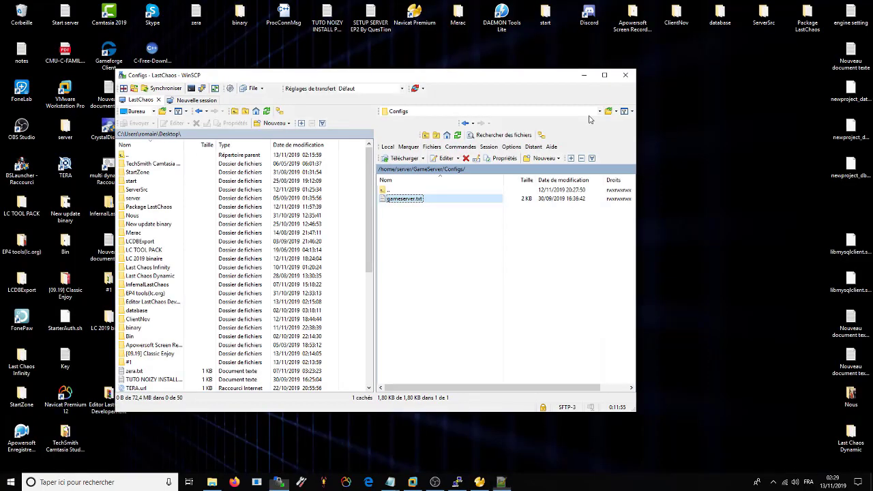
Step: Return to /home/server, minimize WinSCP and switch to Navicat to list the tables of newproject_db
double_click(405, 190)
double_click(403, 193)
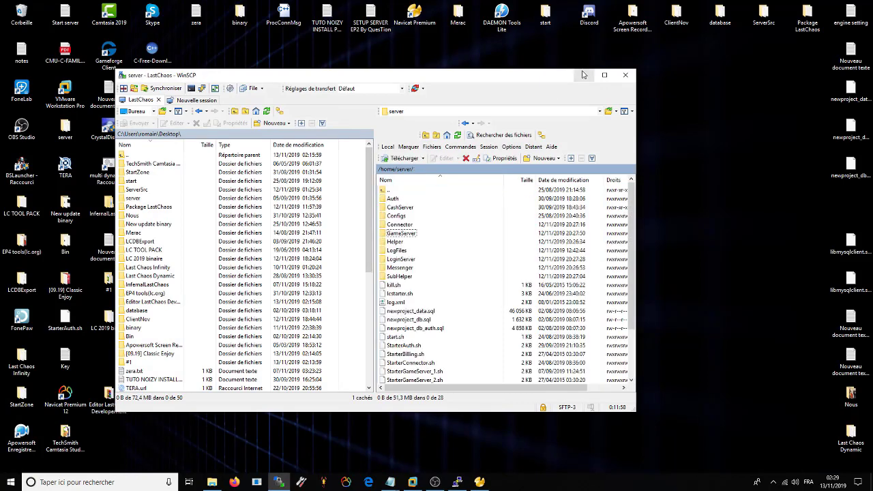
left_click(585, 76)
left_click(480, 483)
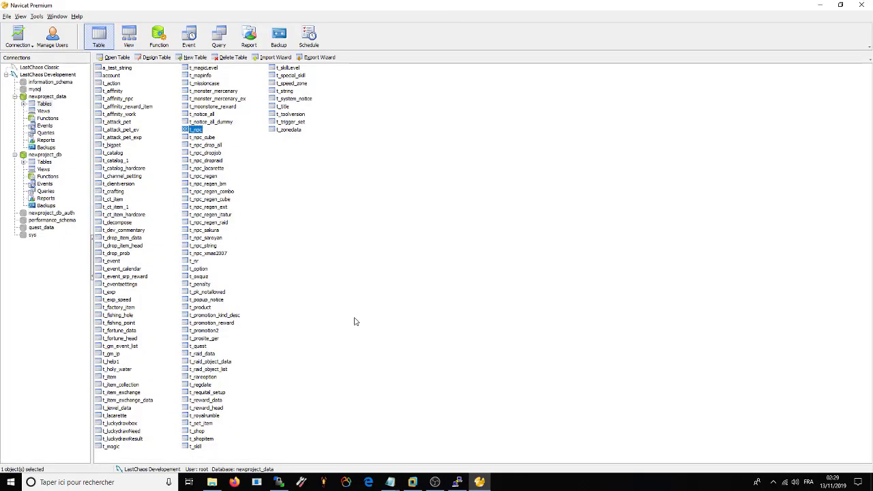
left_click(44, 162)
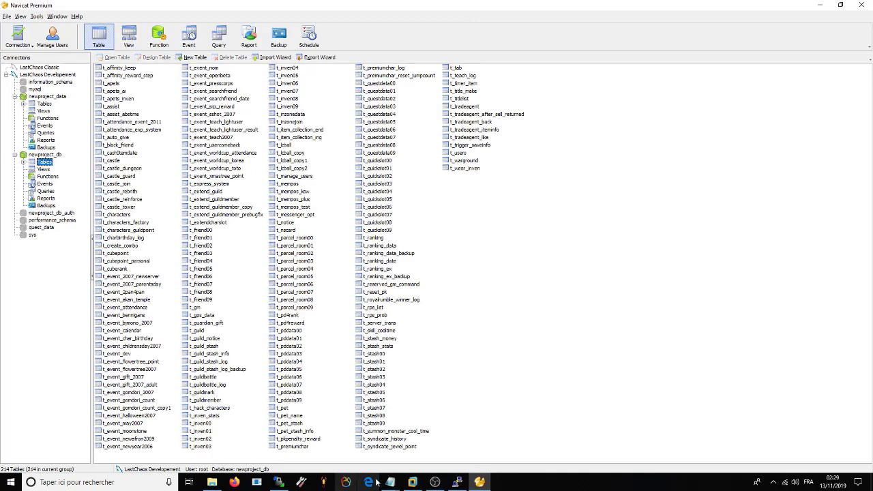
Step: Show the Notepad outline again, highlight the topic about becoming administrator on one's character, and minimize the notes
mouse_move(390, 482)
left_click(320, 410)
left_click(353, 232)
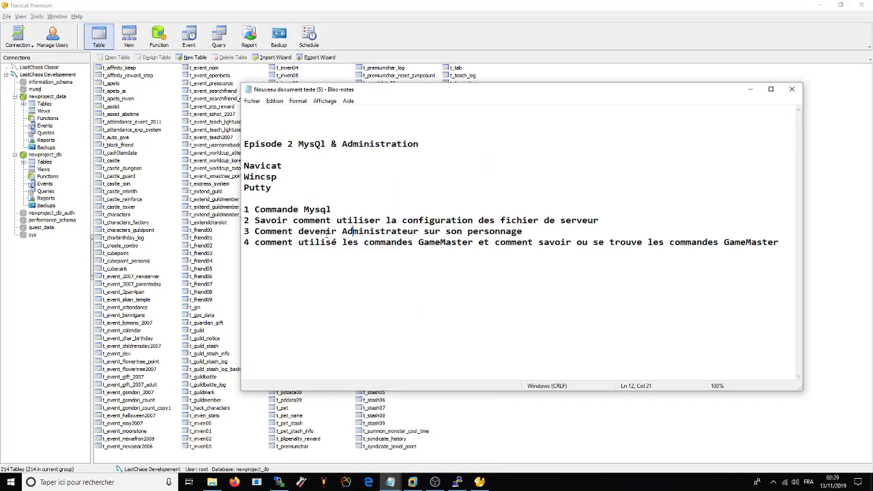
left_click_drag(525, 231, 256, 232)
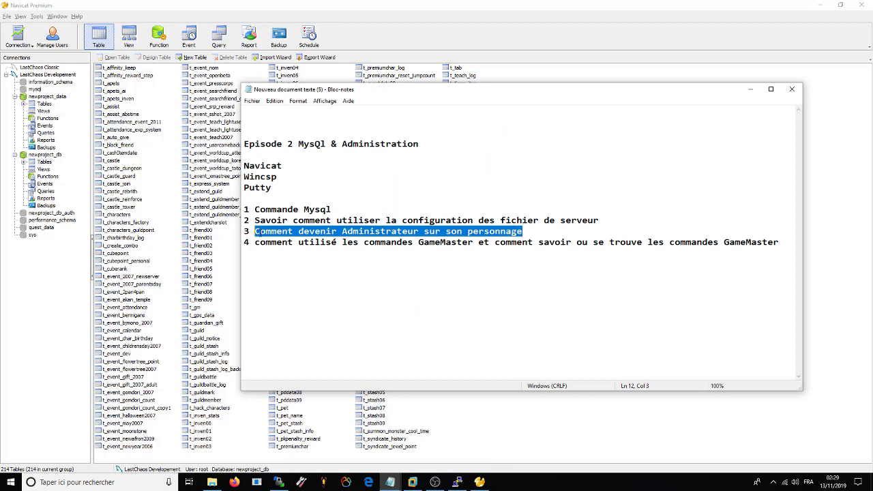
left_click(750, 89)
Step: Open the t_characters table of newproject_db, set a_admin to 10 for the record with a_index 64, and apply the change
left_click(51, 163)
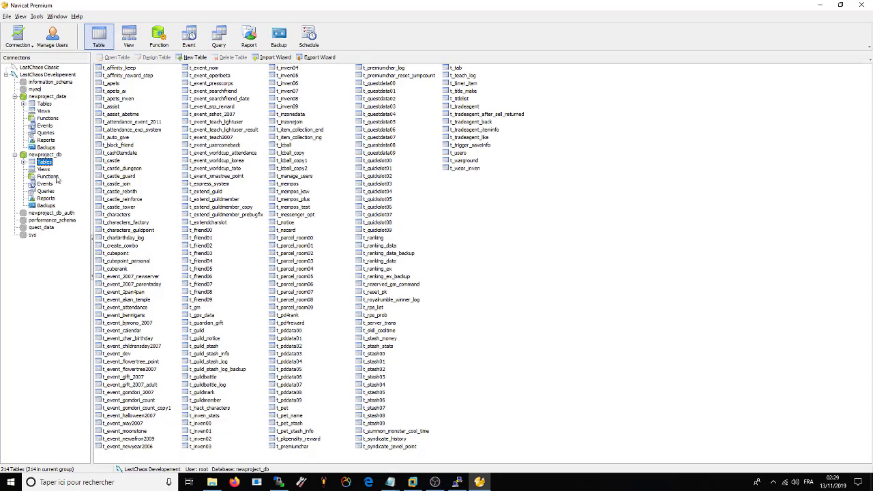
double_click(119, 215)
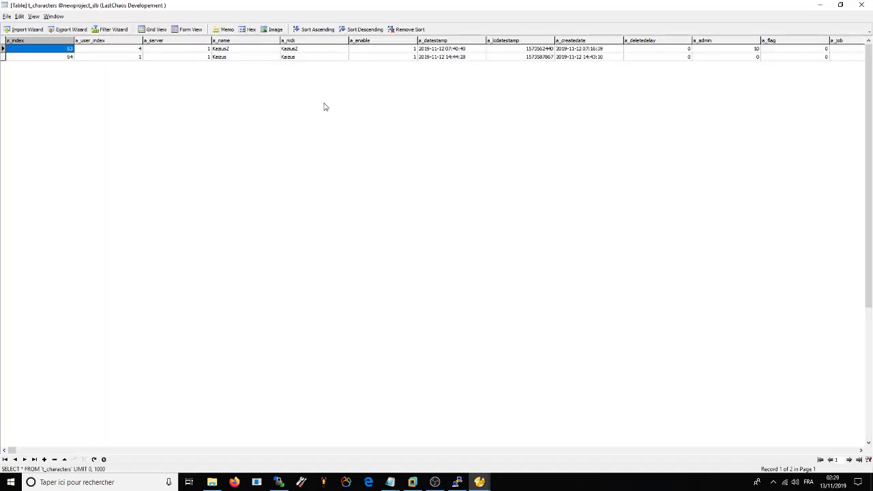
left_click(4, 57)
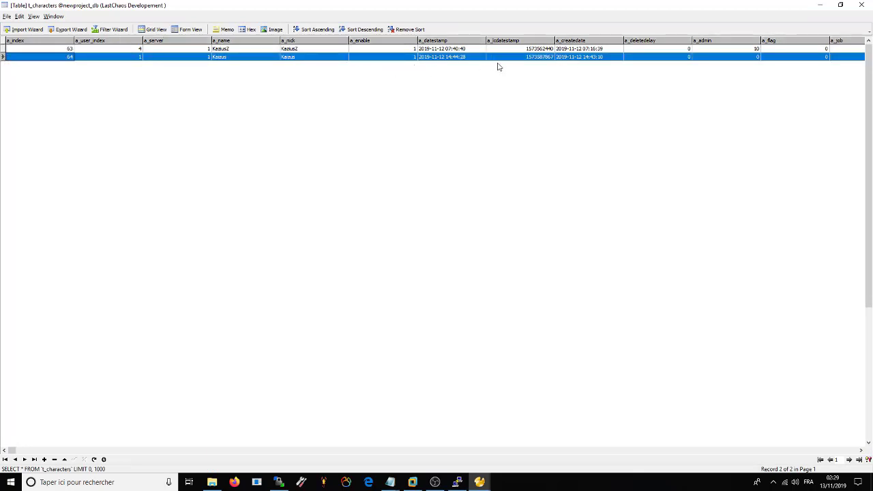
left_click(737, 57)
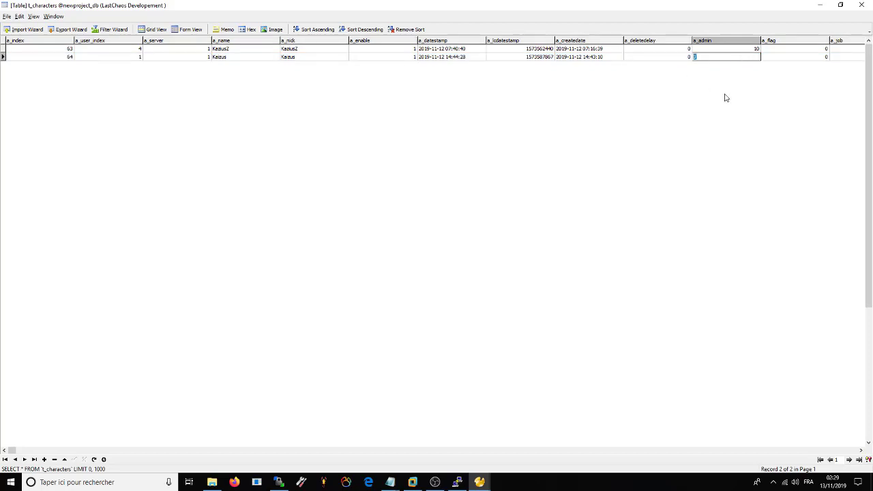
type("10")
key("Return")
left_click(729, 57)
left_click(737, 56)
left_click(74, 460)
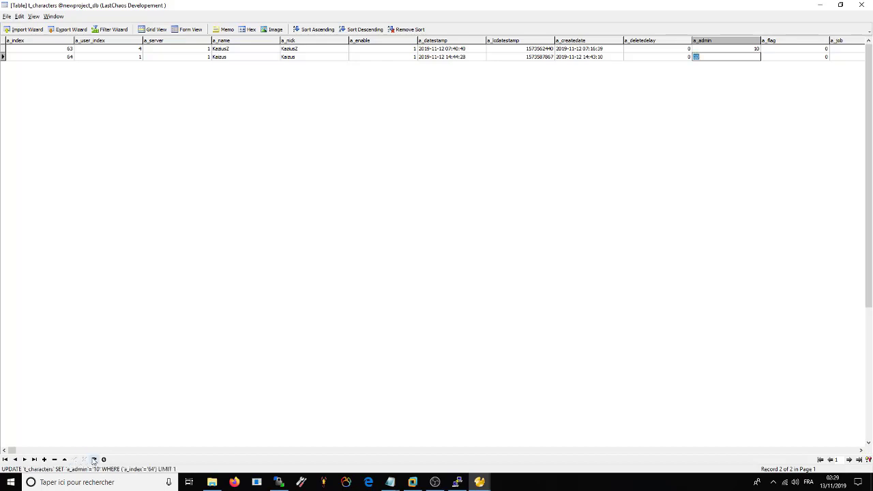
Step: Refresh the t_characters data and minimize the table window and Navicat
left_click(94, 460)
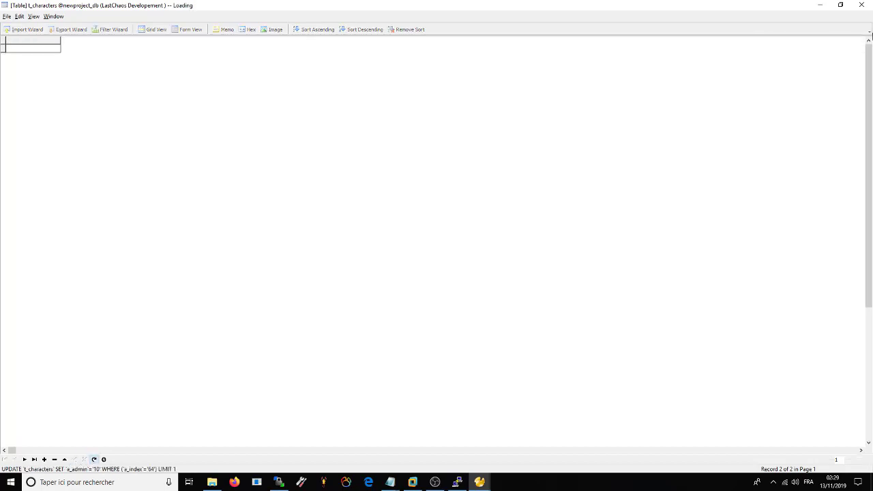
left_click(821, 6)
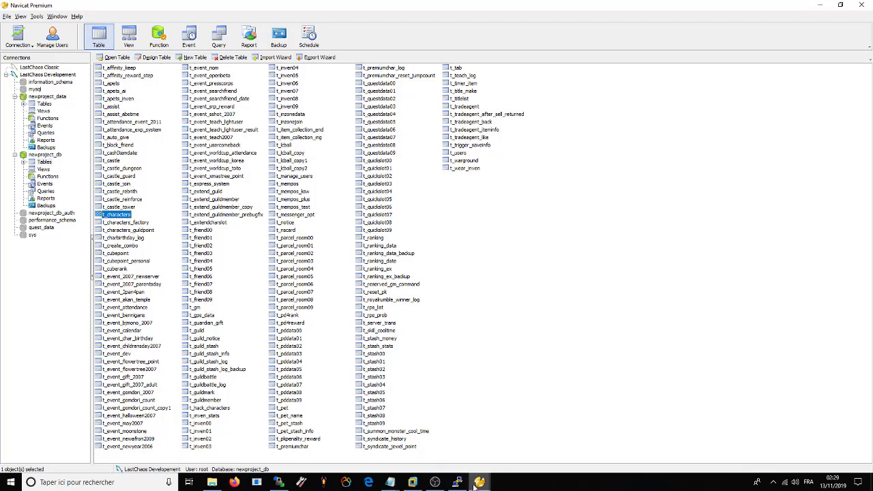
left_click(580, 282)
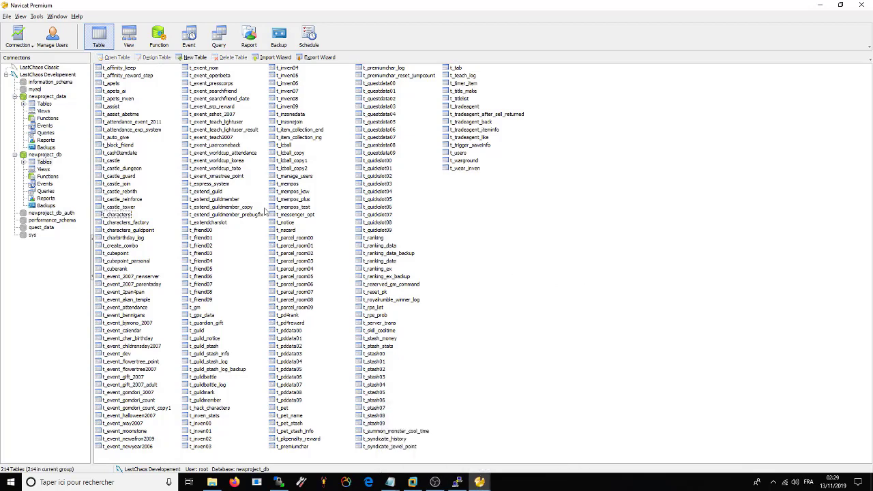
left_click(821, 5)
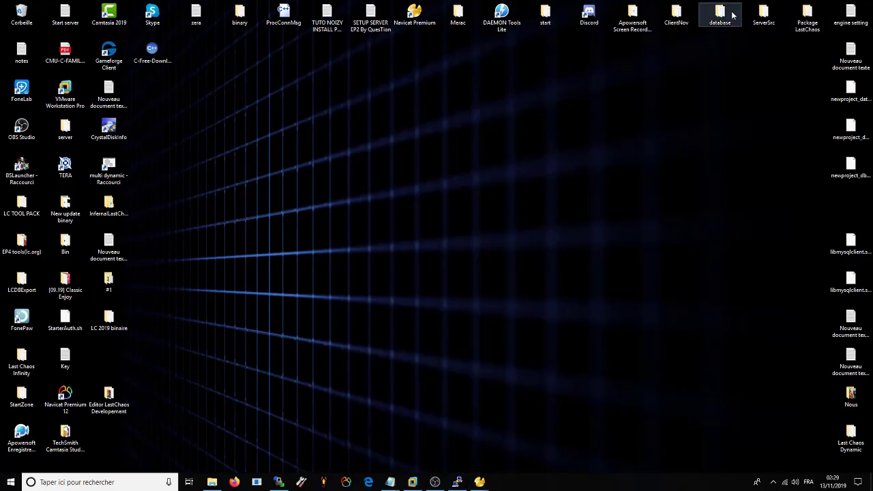
Step: Open the ClientNov folder from the desktop, launch the game client with the Multi command file, and minimize the folder window
left_click(802, 18)
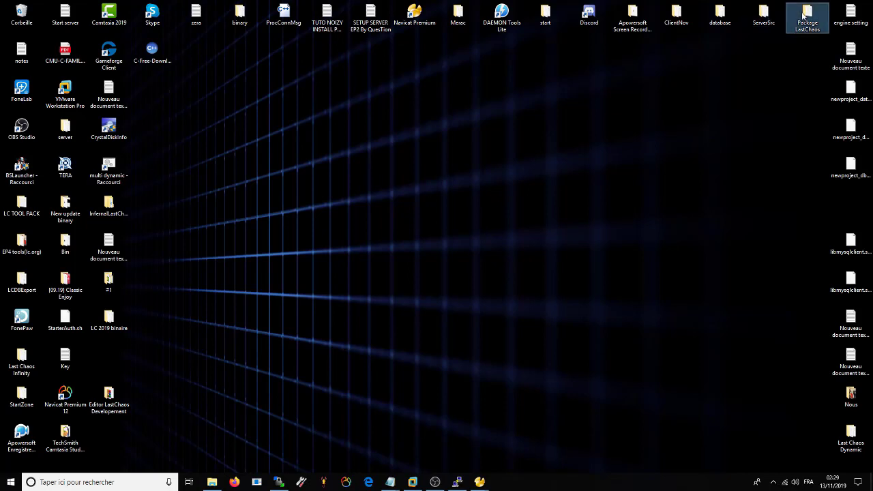
double_click(676, 17)
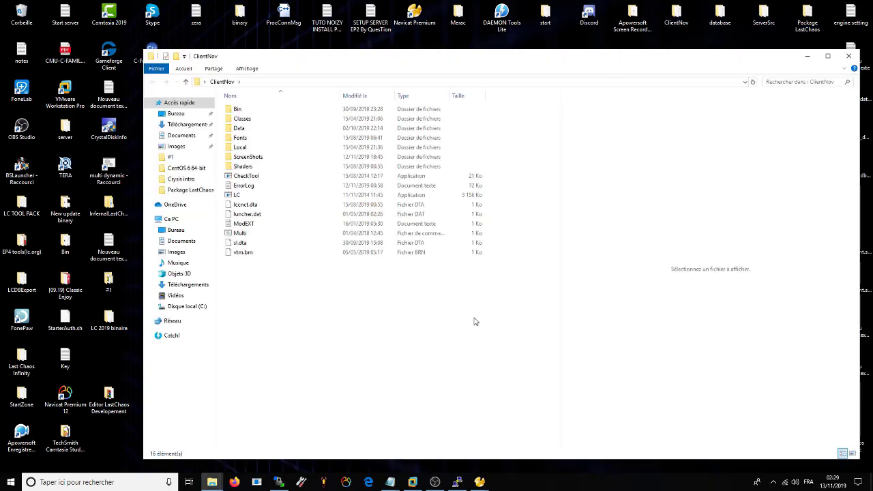
left_click(251, 234)
double_click(251, 234)
left_click(808, 56)
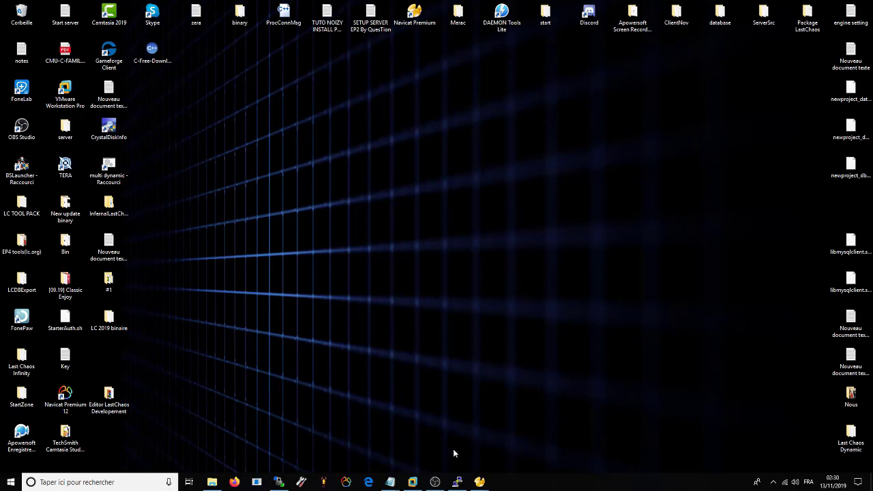
Step: Bring up the Notepad outline, highlight topic 4 about using and finding the GameMaster commands, and minimize the notes
mouse_move(390, 483)
left_click(335, 439)
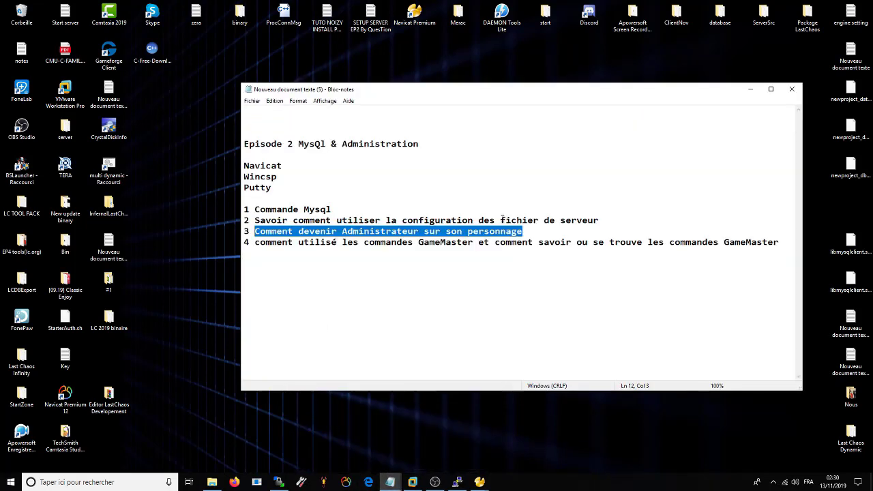
left_click(424, 232)
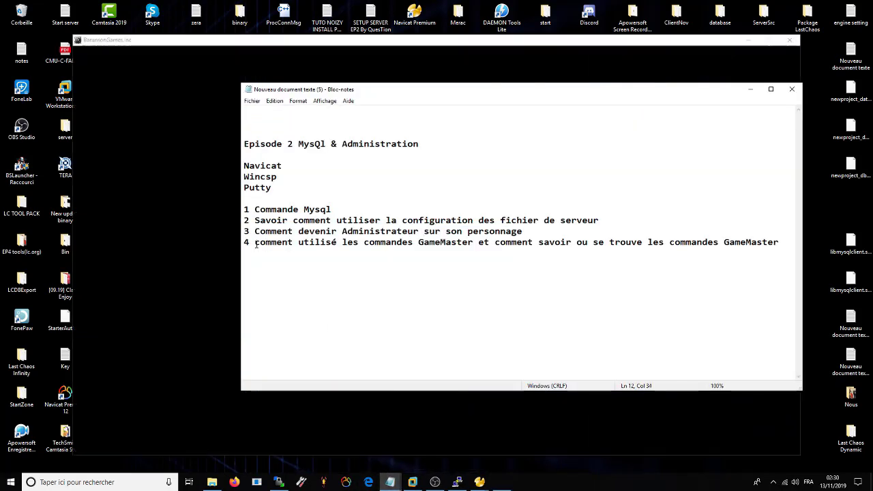
left_click_drag(254, 242, 788, 243)
left_click(783, 242)
left_click(750, 89)
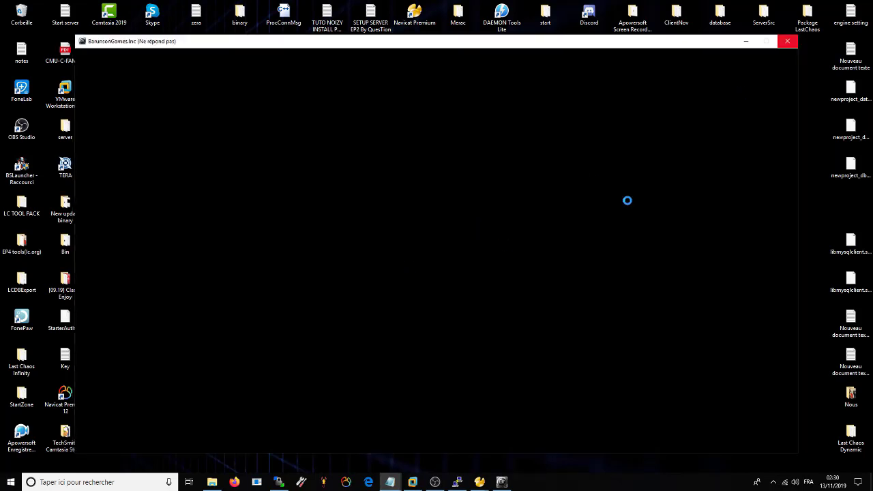
Step: Minimize the game client window, bring up the Key note, and minimize it
left_click(746, 41)
mouse_move(390, 486)
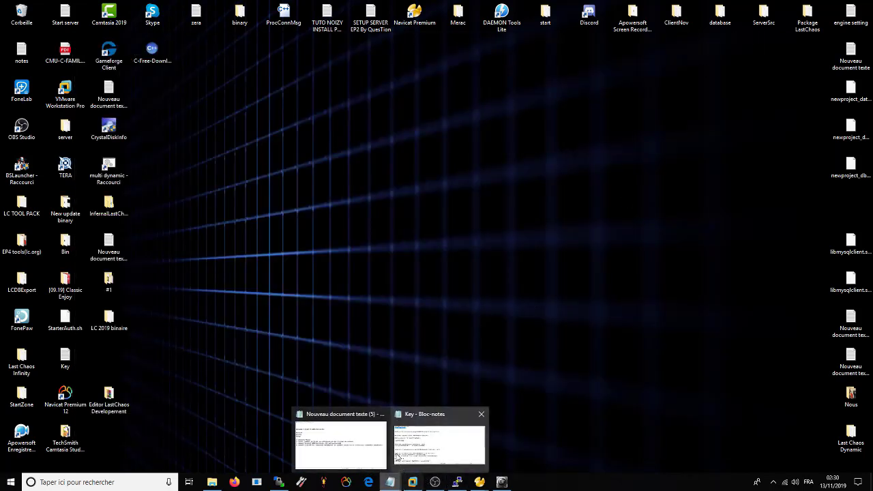
left_click(445, 442)
left_click(796, 142)
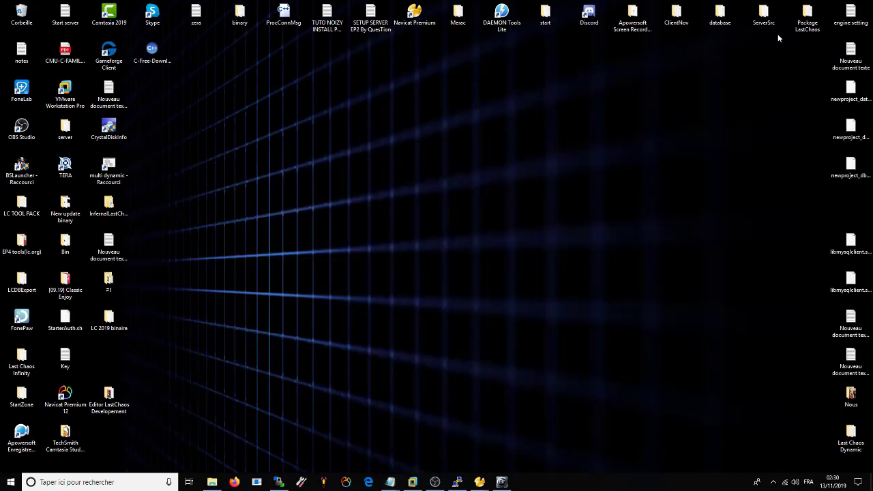
Step: Open the gm_command header file from the ShareLib folder of ServerSrc in Notepad++
double_click(764, 15)
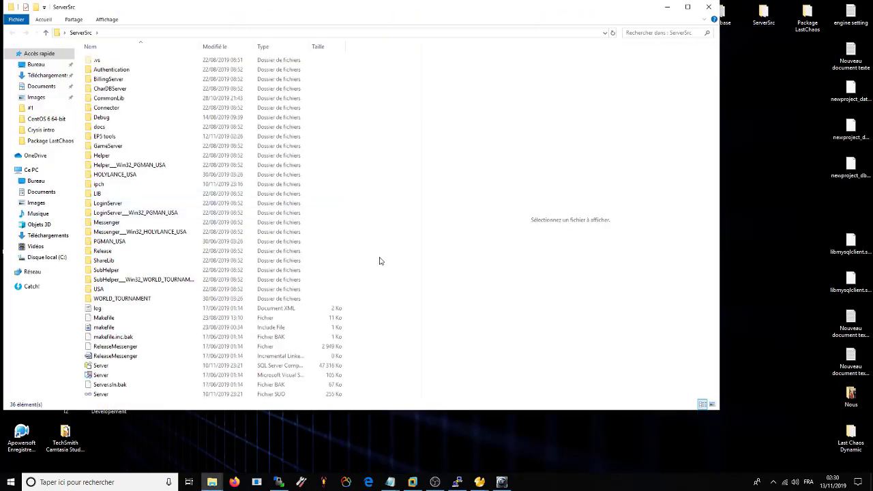
double_click(104, 261)
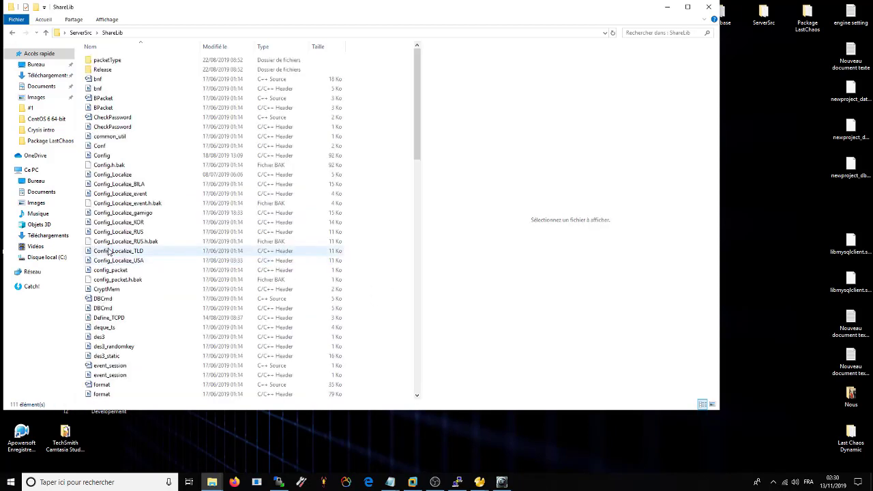
scroll(146, 267, "down", 7)
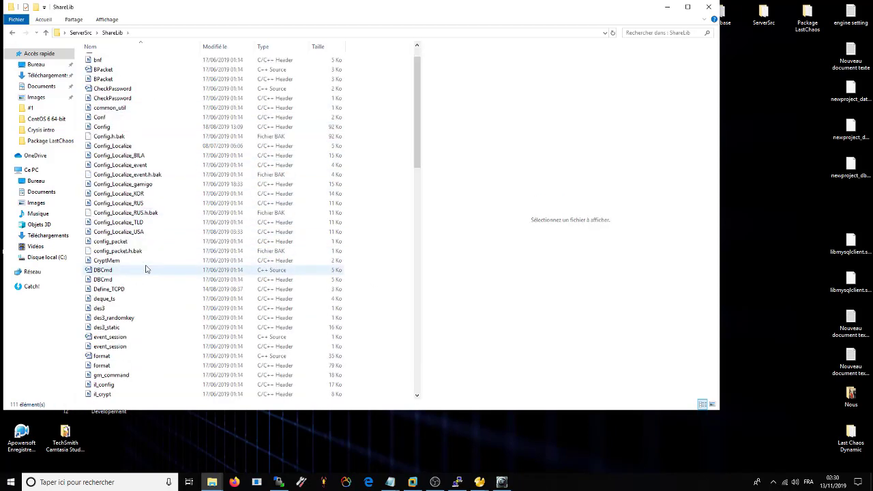
left_click(111, 204)
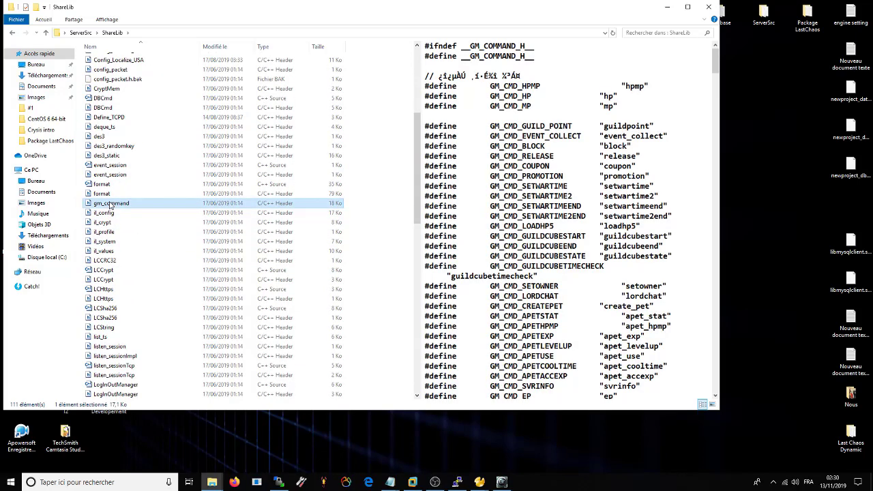
right_click(107, 202)
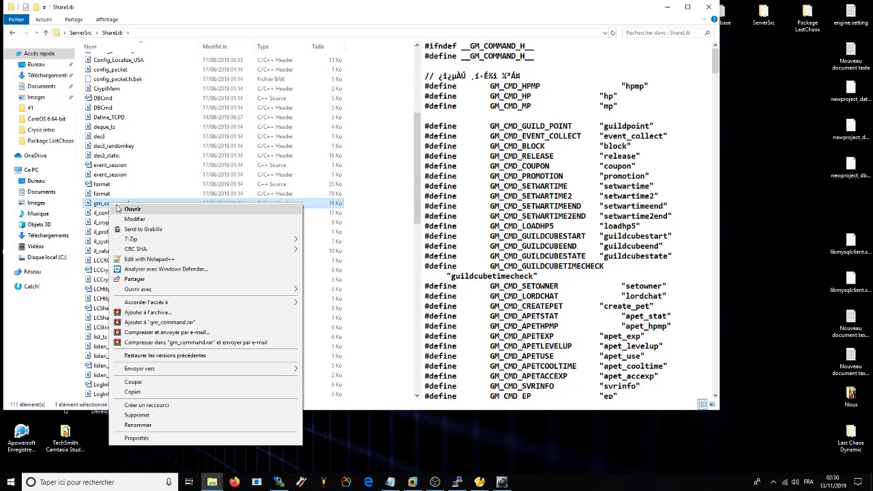
left_click(144, 264)
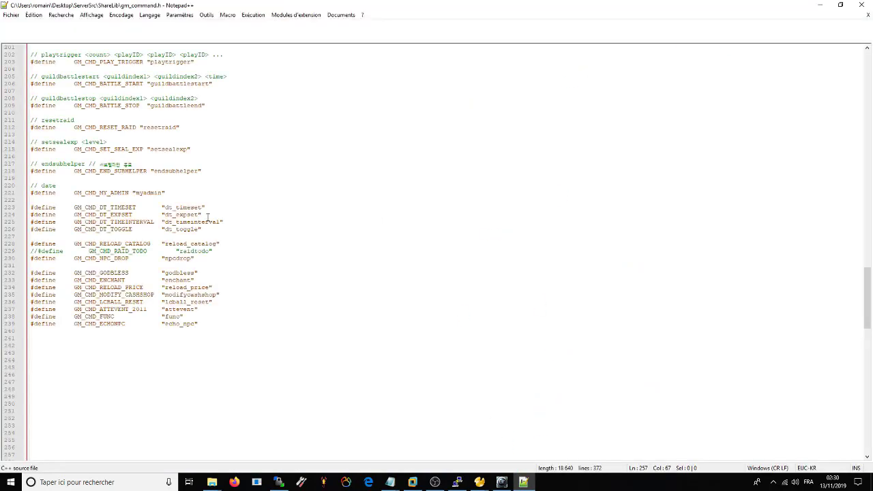
Step: Look through the GameMaster command definitions in gm_command.h
left_click(197, 260)
scroll(243, 303, "down", 5)
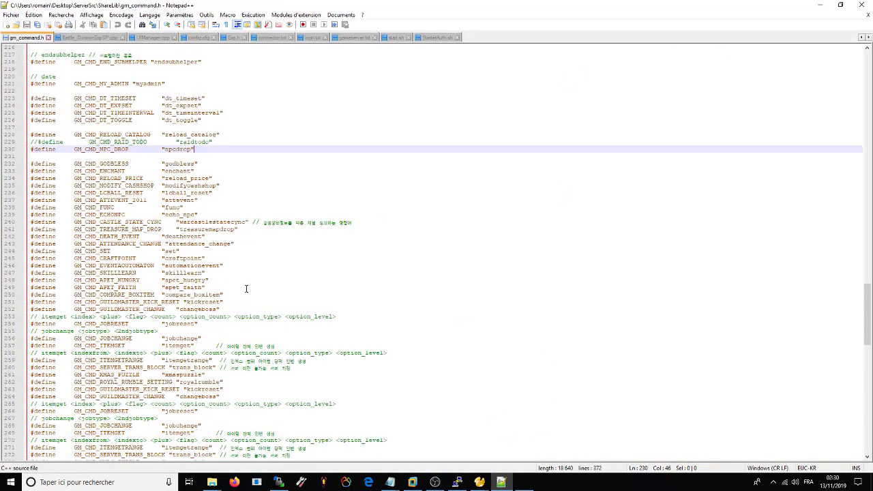
scroll(246, 288, "down", 4)
left_click(340, 229)
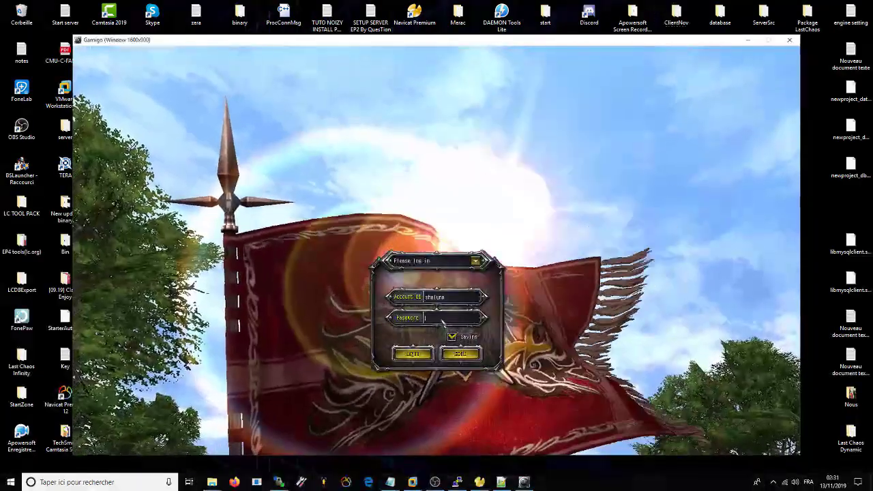
Step: Switch to the game client, log in with the saved account, and enter the world with the Titan character
key("Return")
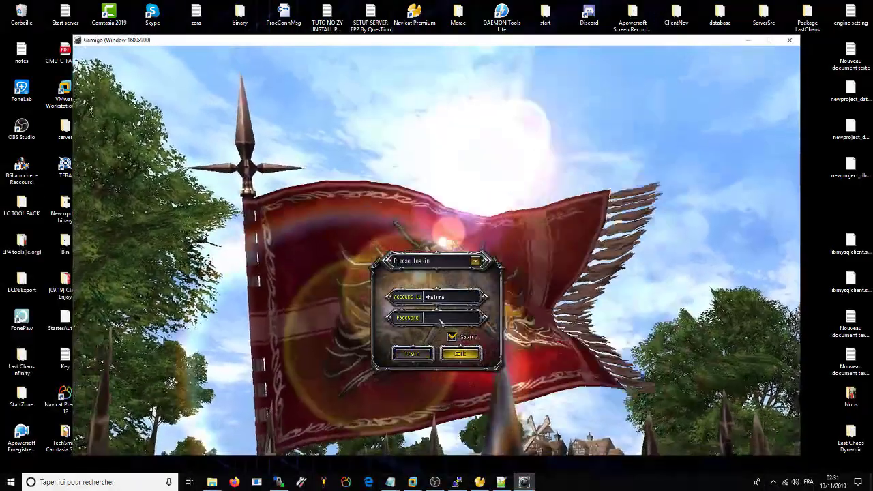
left_click(416, 328)
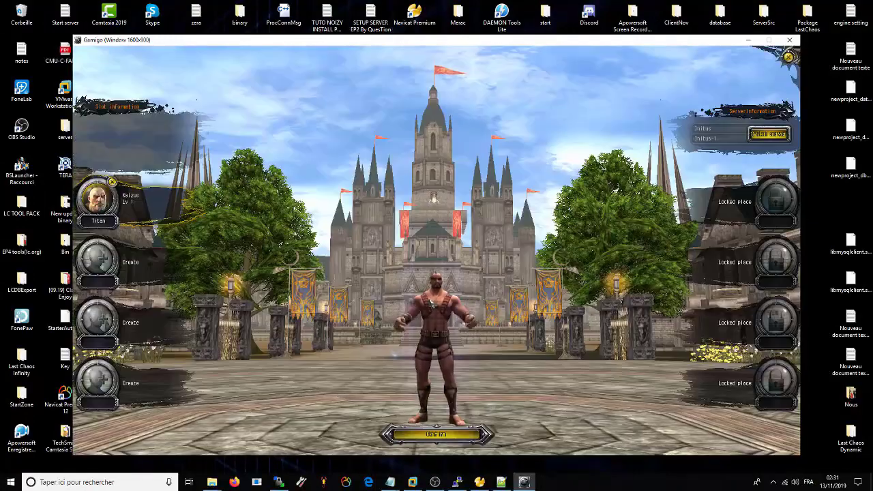
key("Return")
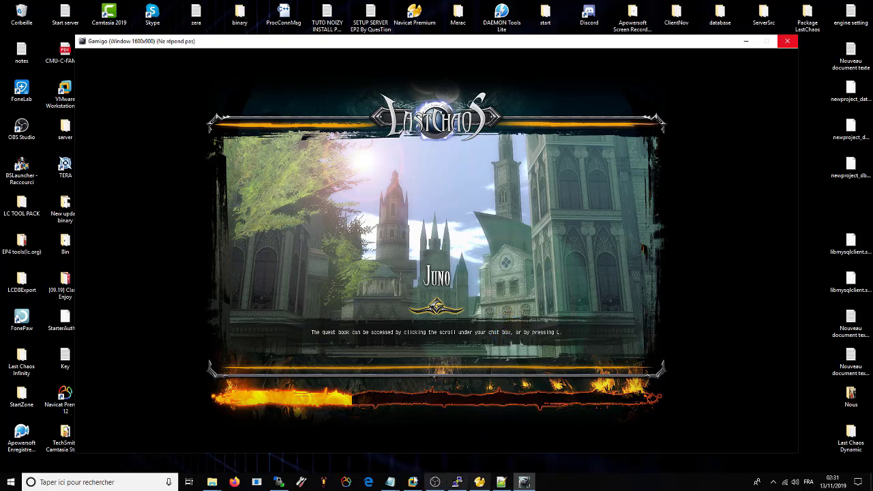
Step: Bring up the Notepad outline and add the command "/levelup 185" below the topics
left_click(390, 482)
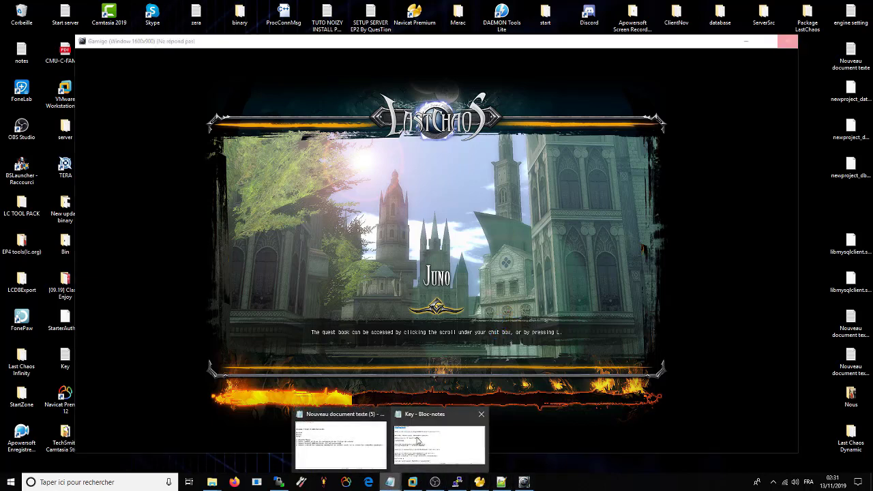
left_click(367, 445)
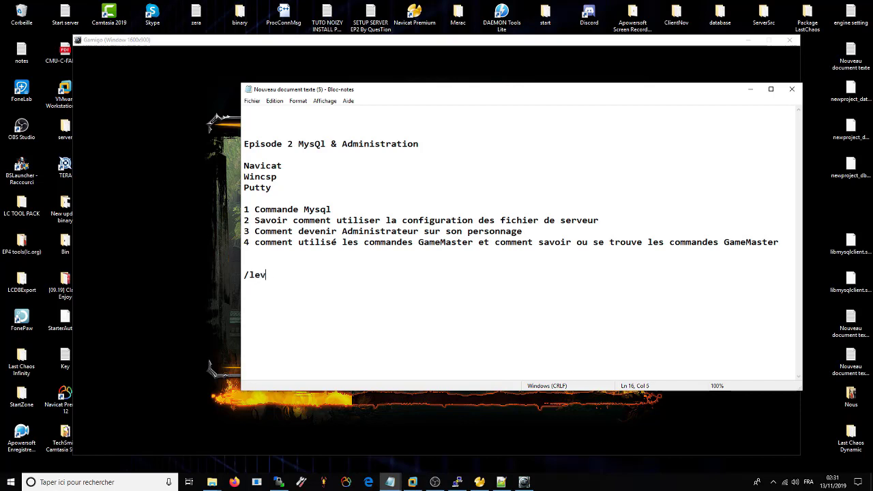
type("elup 185")
key("Return")
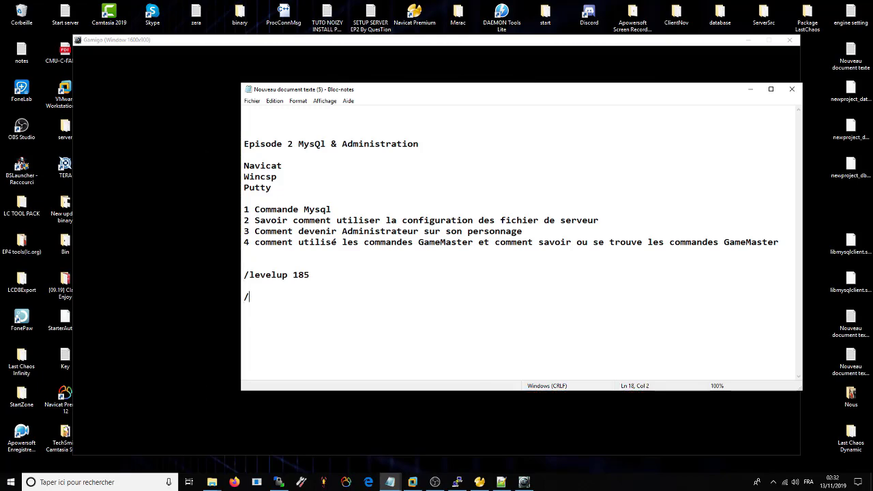
Step: Add the command "/itemget 85 0 0 50" to the notes and highlight its last parameters
type("/itemdrop")
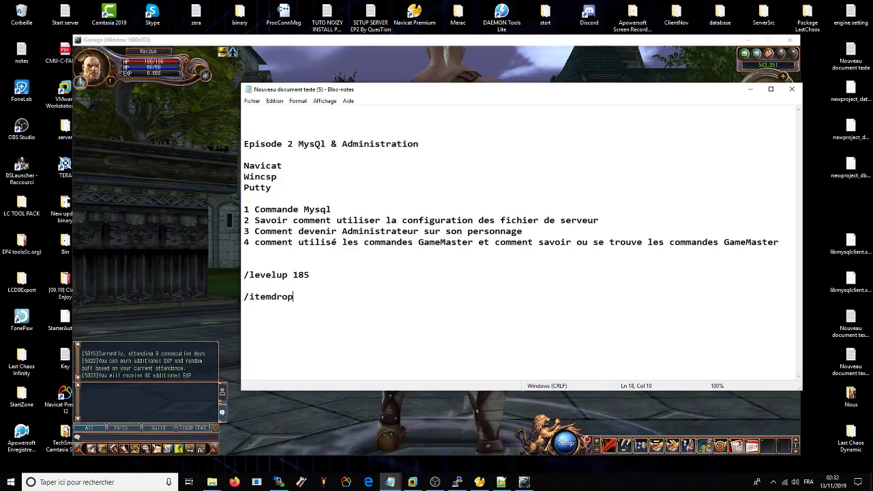
key("BackSpace")
key("BackSpace")
key("BackSpace")
key("BackSpace")
type("get ")
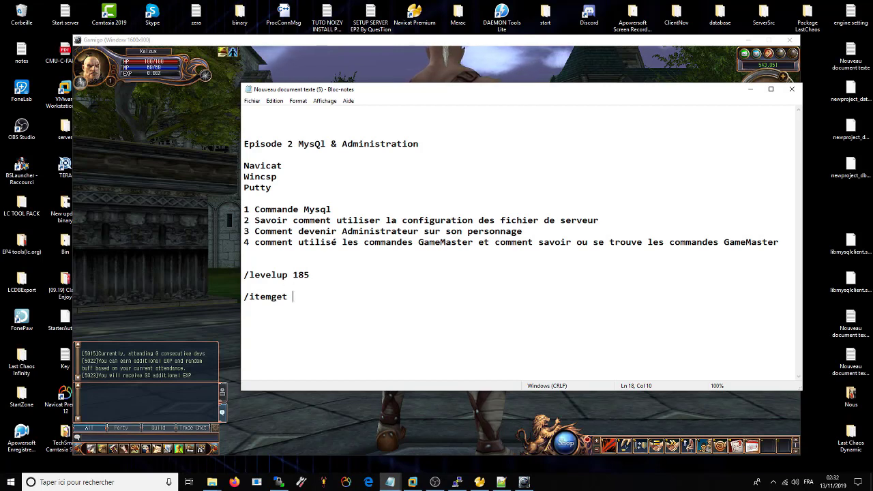
type("85 0 0 50")
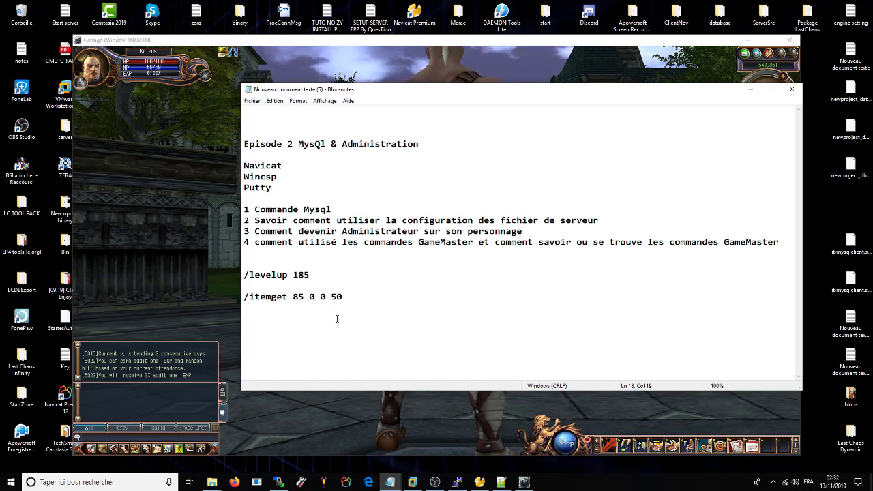
mouse_move(309, 296)
left_mouse_down()
mouse_move(335, 297)
mouse_move(326, 298)
left_mouse_up()
left_click(348, 298)
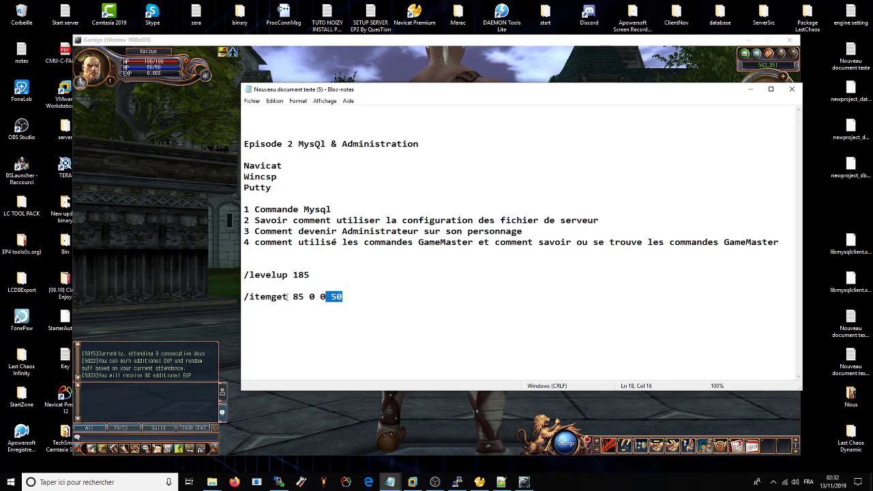
Step: Run the GameMaster command /levelup 185 in the game chat and turn the camera around the character
left_click(191, 220)
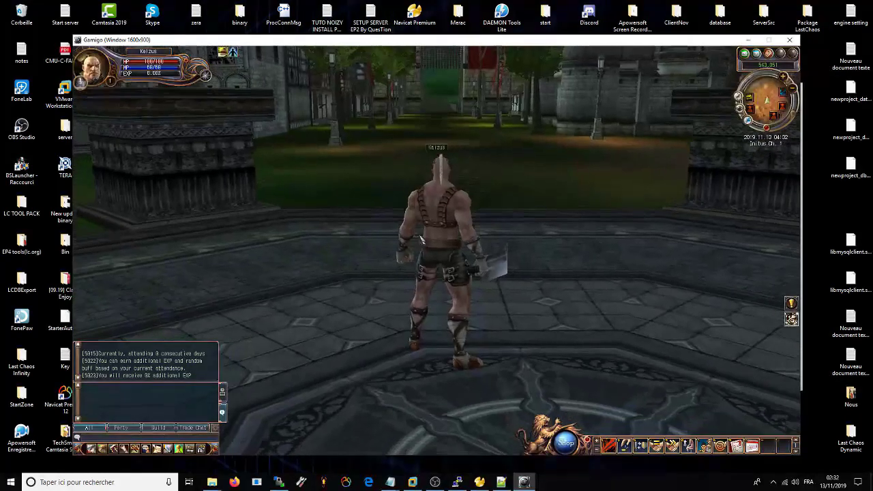
type("/levelup 10")
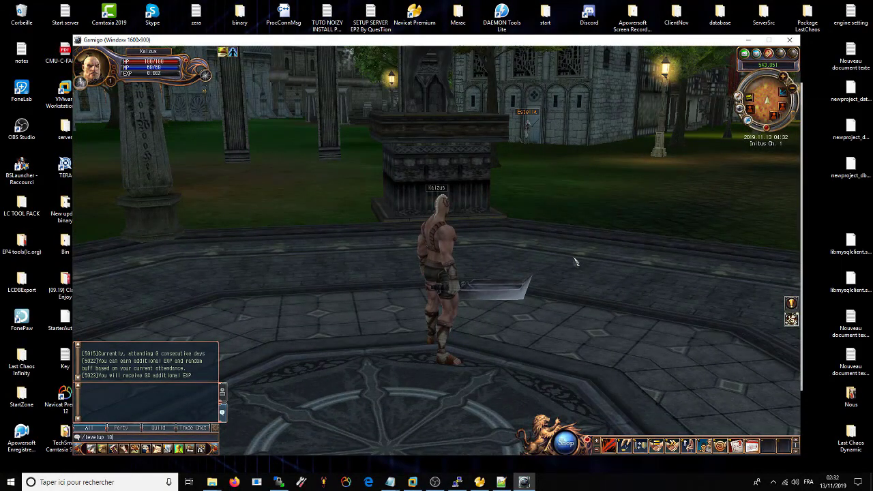
key("Return")
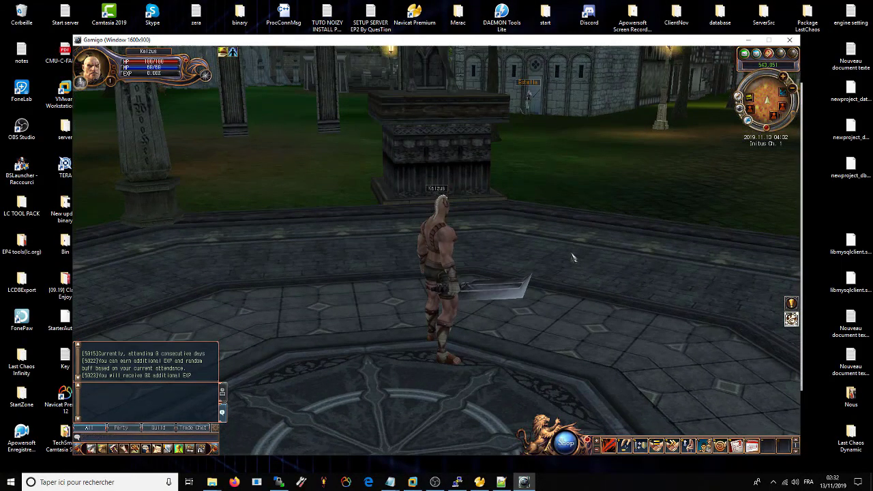
left_click_drag(575, 269, 84, 131)
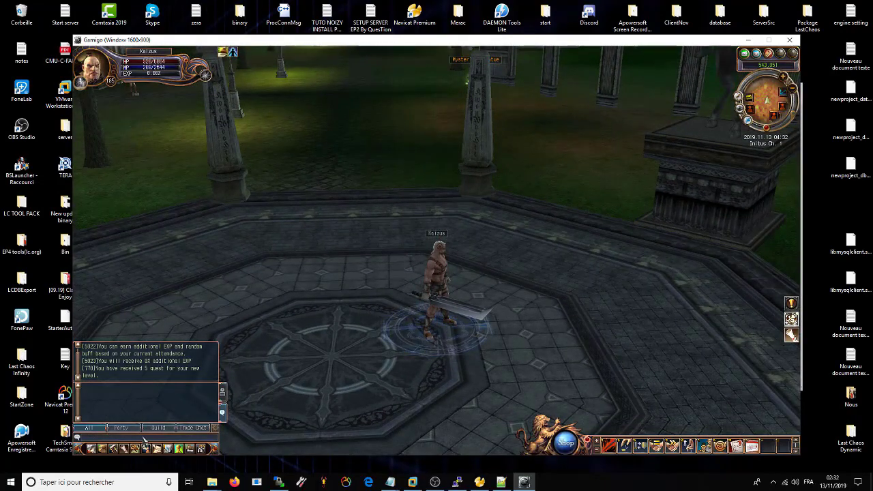
Step: Run /itemget 85 0 0 50 in the game chat, check the inventory, and close it
type("/itemget 9")
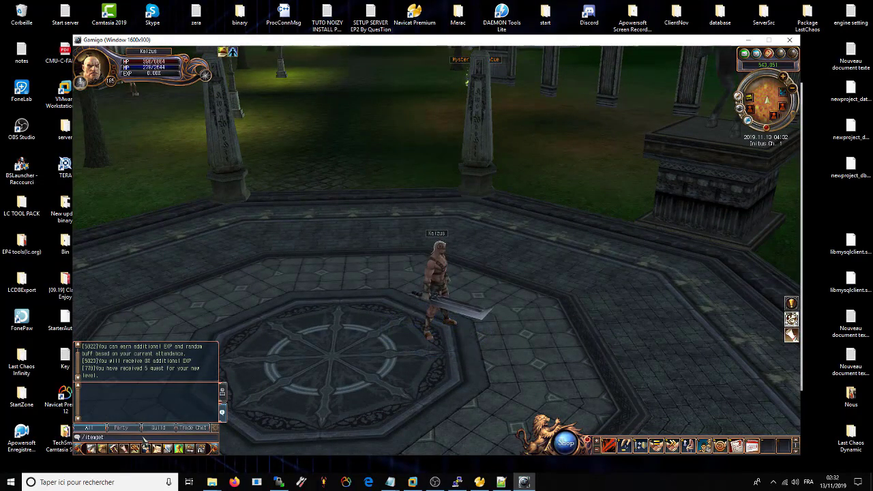
type("4 0 50")
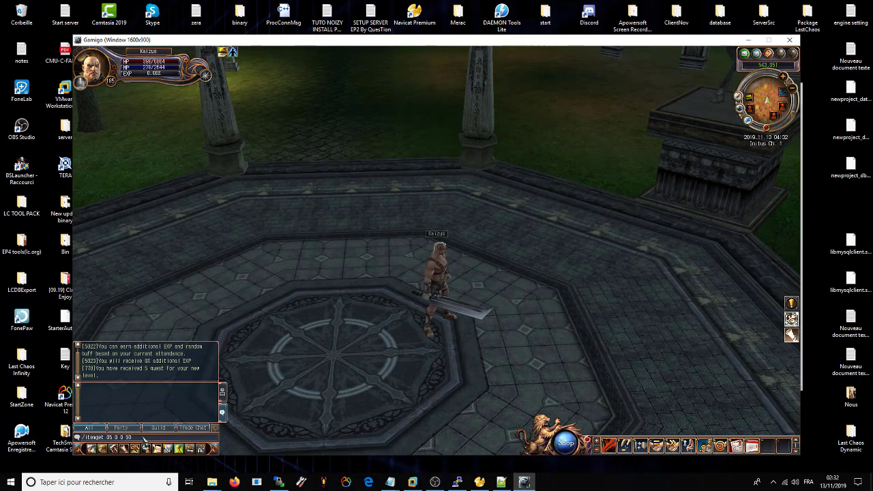
key("Return")
key("alt+e")
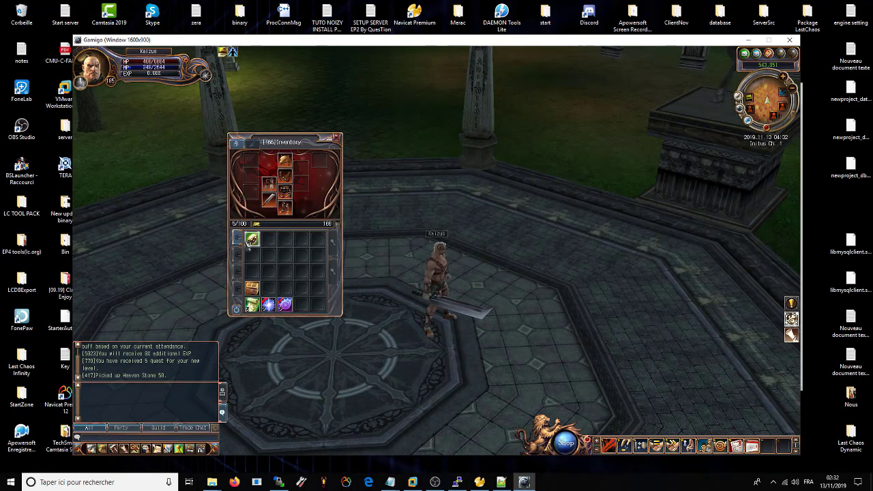
key("alt+e")
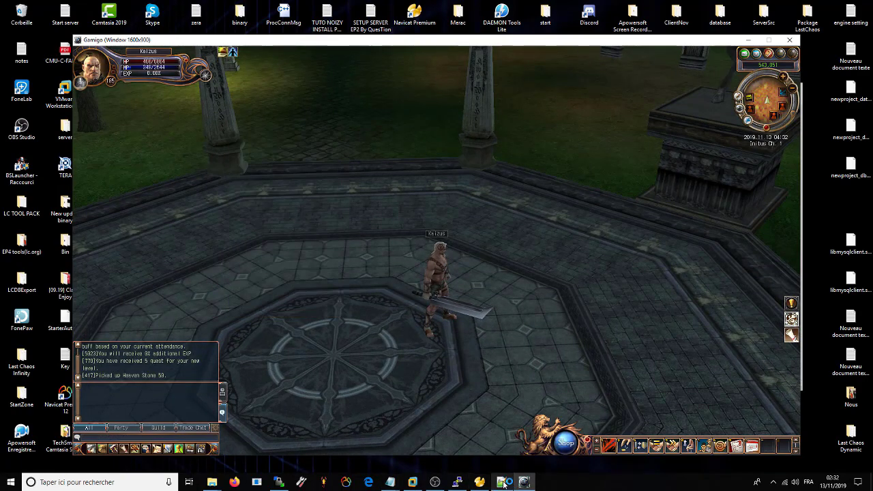
Step: Add the command "/go_zone 0" below the itemget line in the Notepad outline
mouse_move(387, 486)
left_click(371, 445)
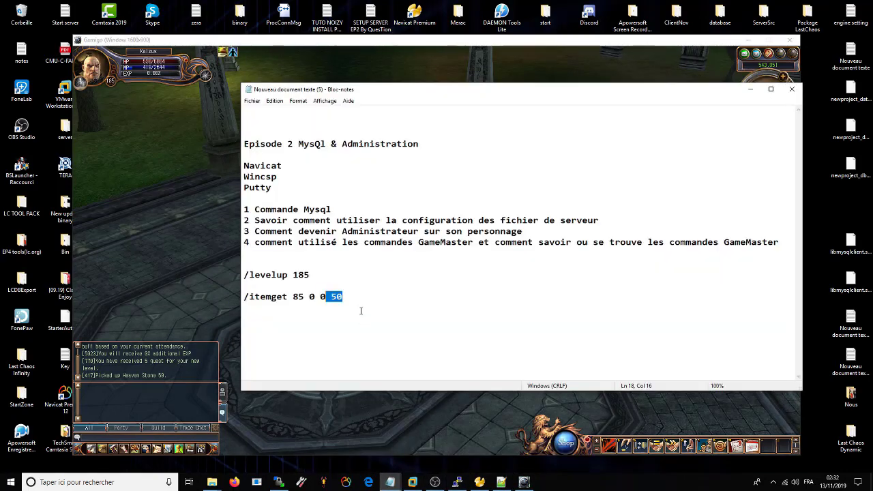
left_click(349, 297)
type("/GO8ZONE")
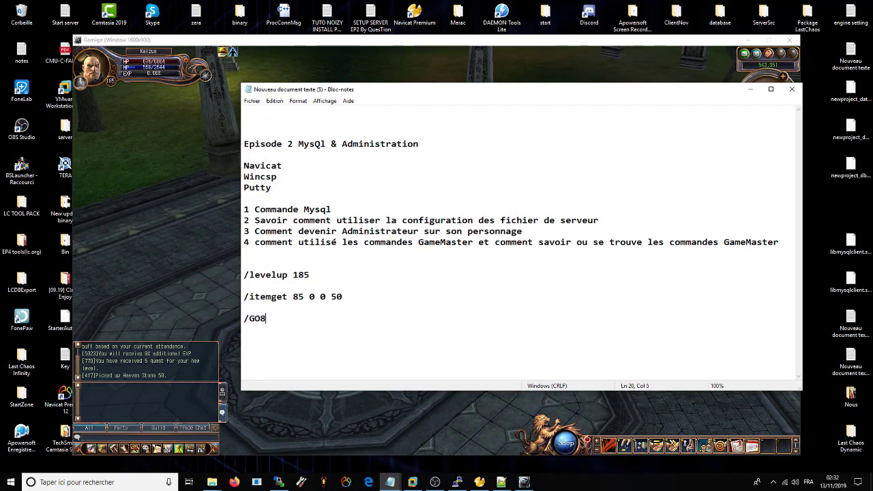
key("BackSpace")
key("BackSpace")
key("BackSpace")
key("BackSpace")
key("BackSpace")
key("BackSpace")
type("o_zone")
key("BackSpace")
key("BackSpace")
key("BackSpace")
key("BackSpace")
type("_zone")
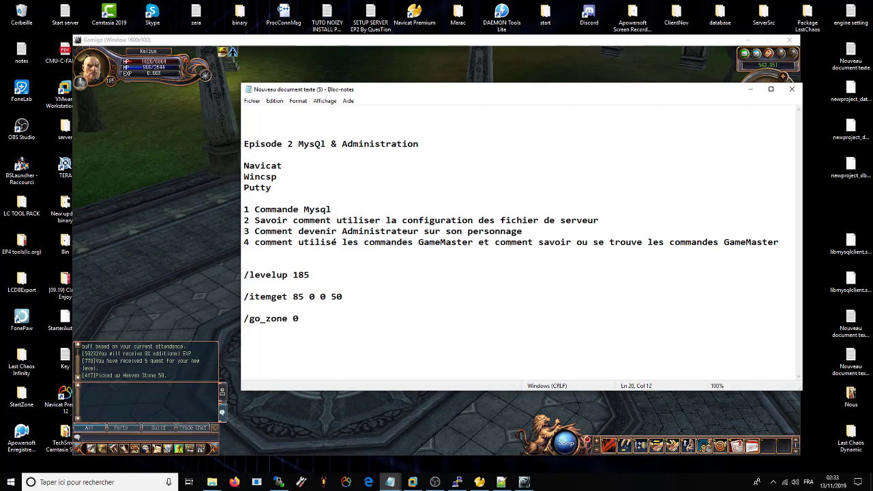
Step: Return to the game and run the command /go_zone 0 in the chat
left_click(181, 266)
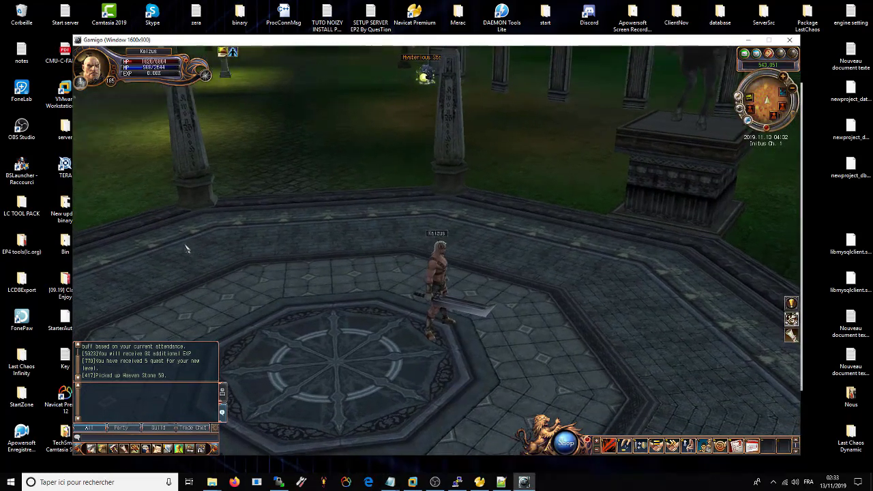
type("/go_zone 0")
key("Return")
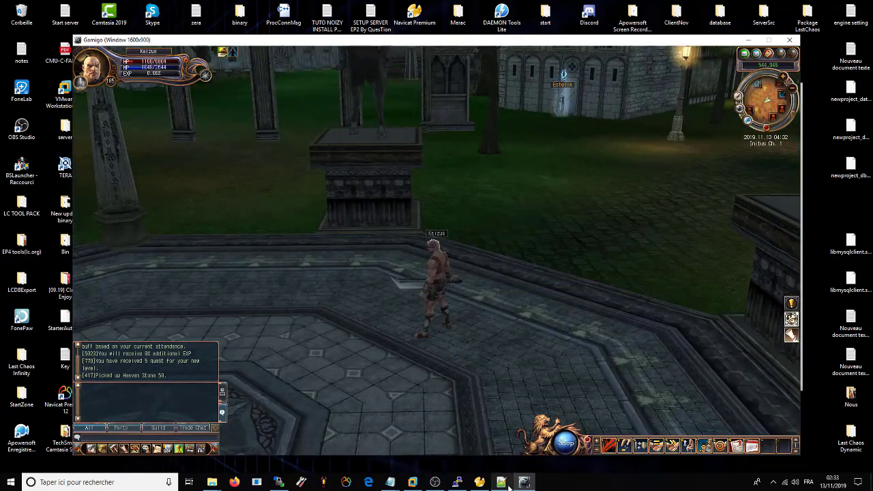
Step: Switch to Navicat and open the t_zonedata table of the newproject_data database
left_click(390, 483)
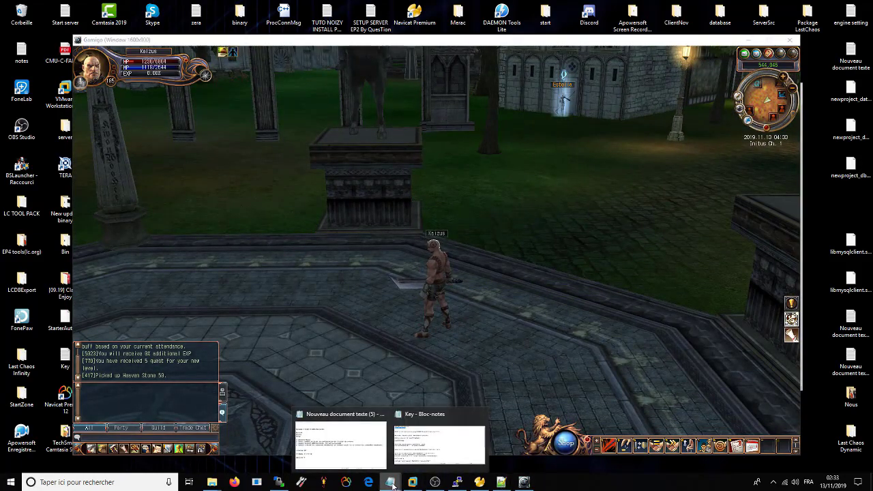
left_click(479, 482)
left_click(44, 103)
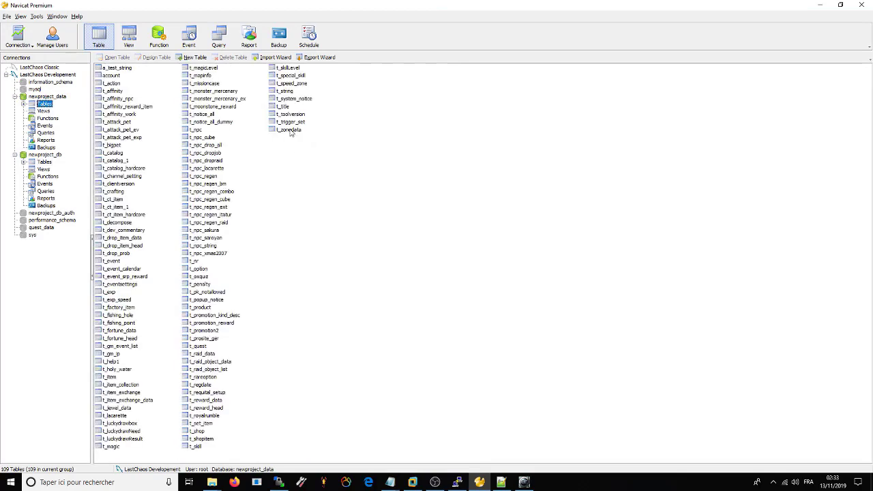
double_click(290, 131)
left_click(339, 42)
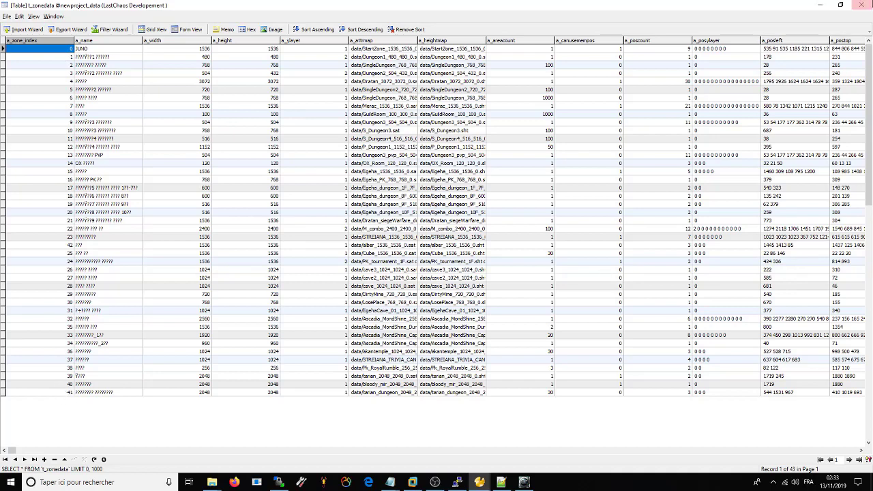
Step: Check the game window briefly and bring the t_zonedata table back into view
left_click(858, 5)
left_click(859, 5)
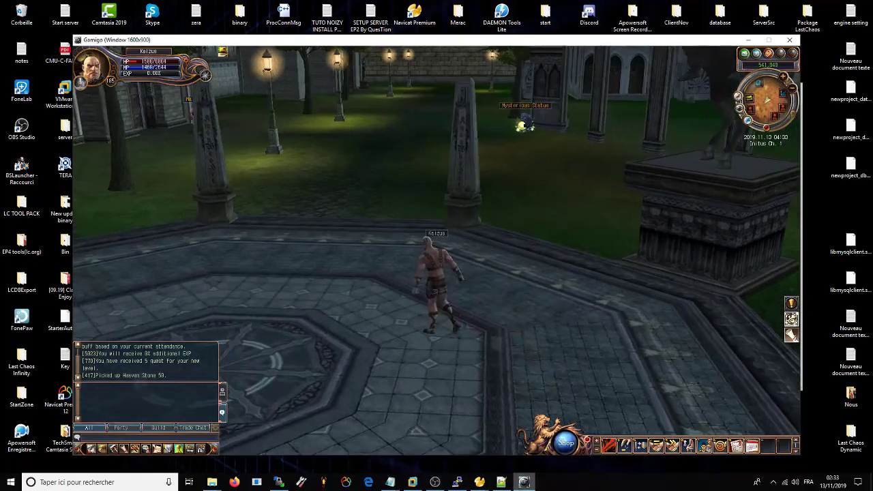
mouse_move(480, 483)
left_click(506, 432)
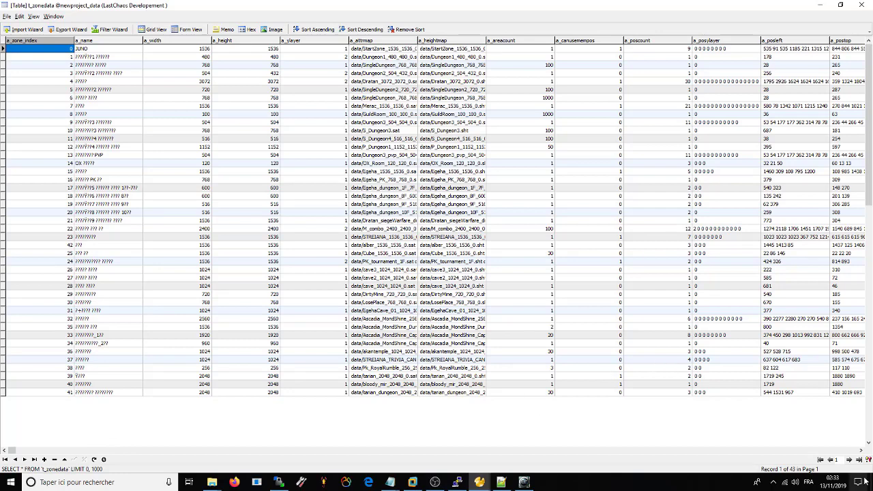
Step: Examine the a_areacount column of t_zonedata, checking the entries for zones 0, 2, 6, 8 and 12
left_click(518, 41)
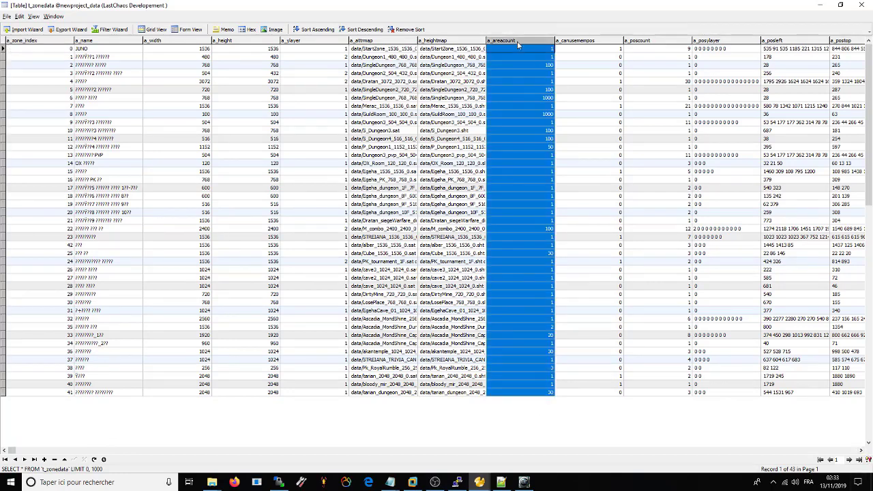
left_click(528, 48)
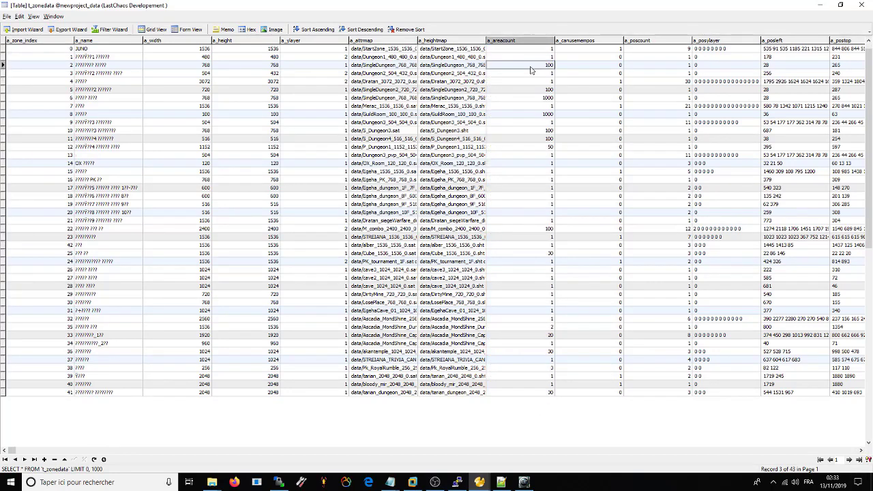
left_click(524, 48)
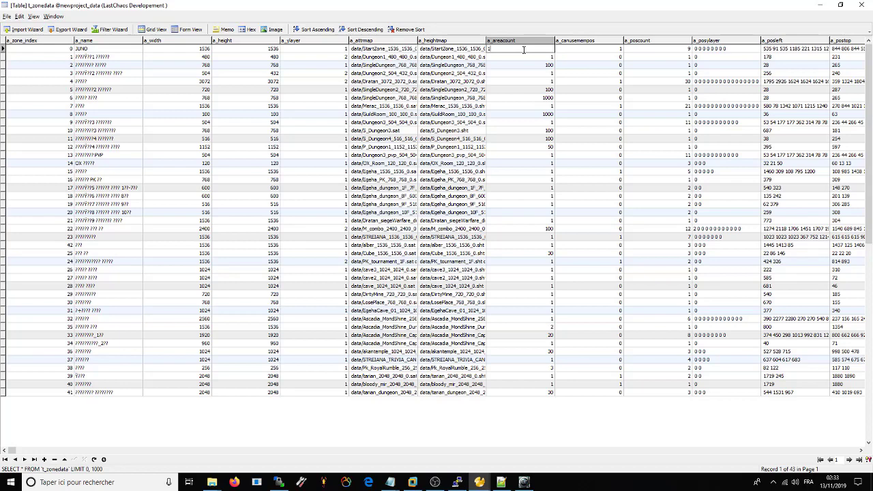
left_click(535, 64)
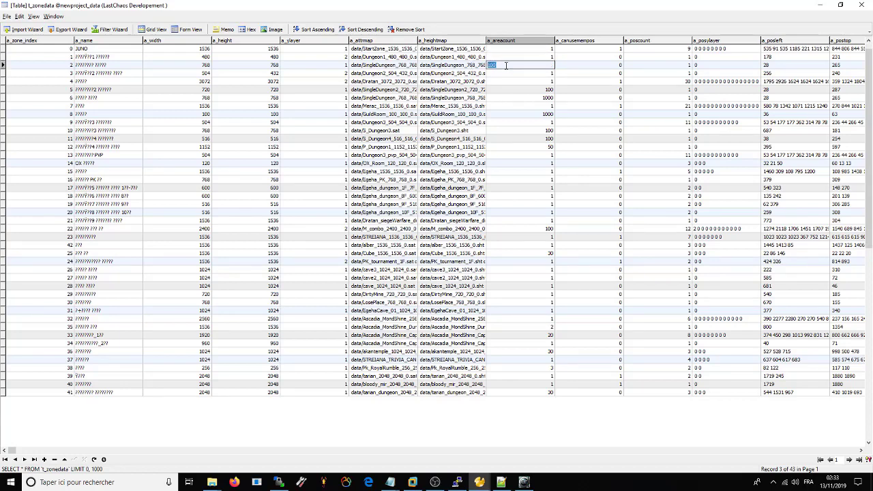
left_click(534, 65)
left_click(545, 65)
left_click(526, 97)
left_click(525, 114)
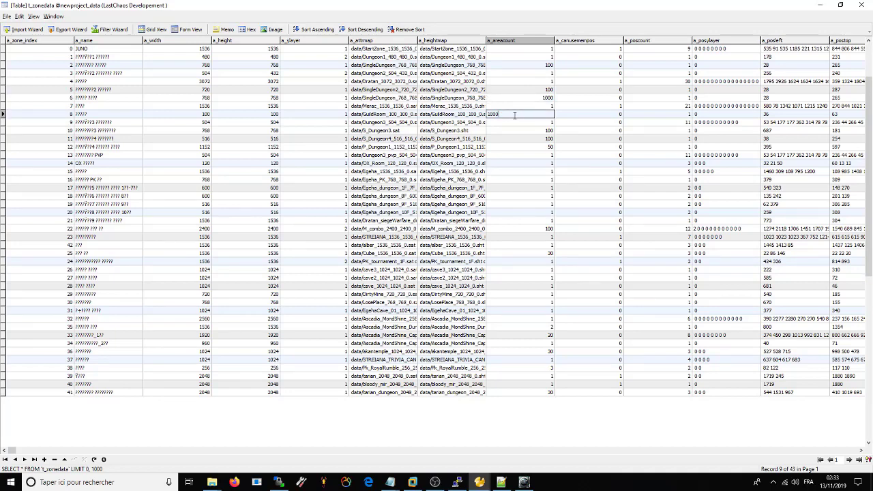
left_click(527, 114)
left_click(539, 146)
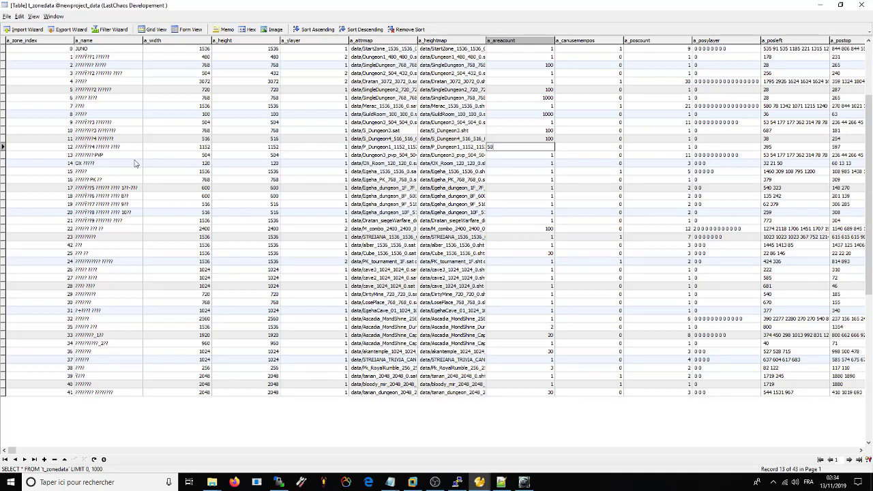
Step: Compare the a_areacount entries of zones 12, 25, 36, 41 and 33 in the zone table
left_click(4, 146)
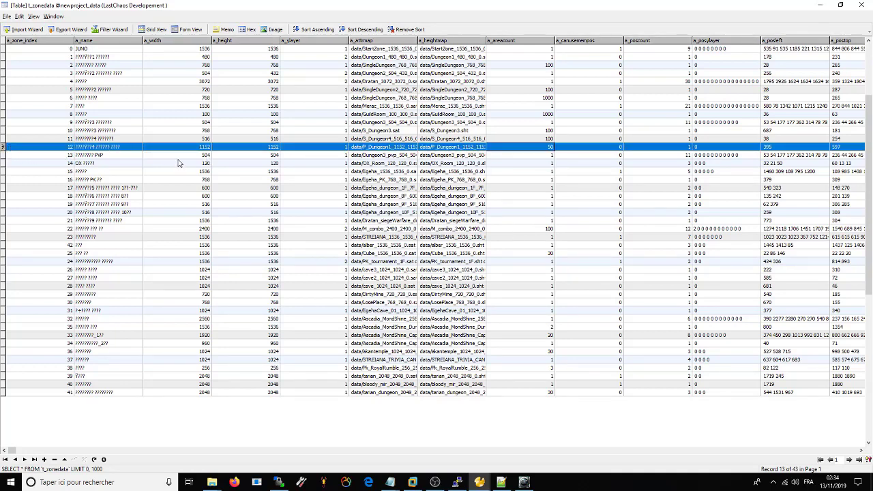
left_click(538, 148)
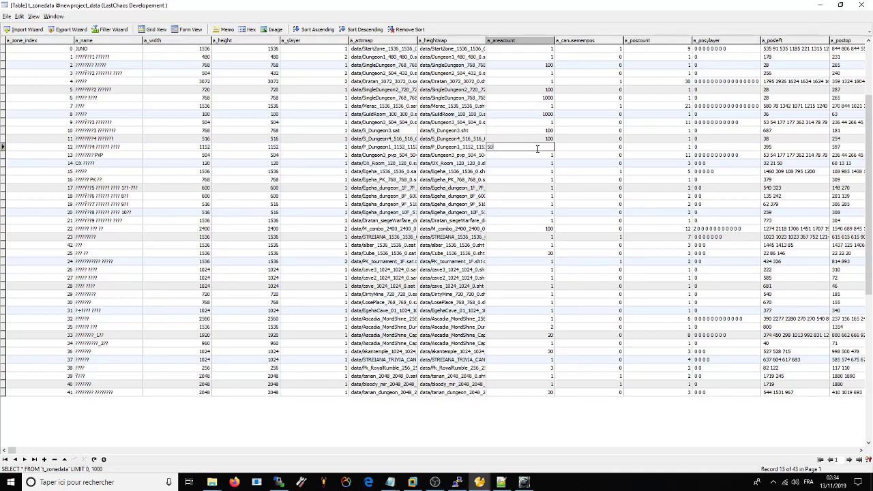
left_click(537, 253)
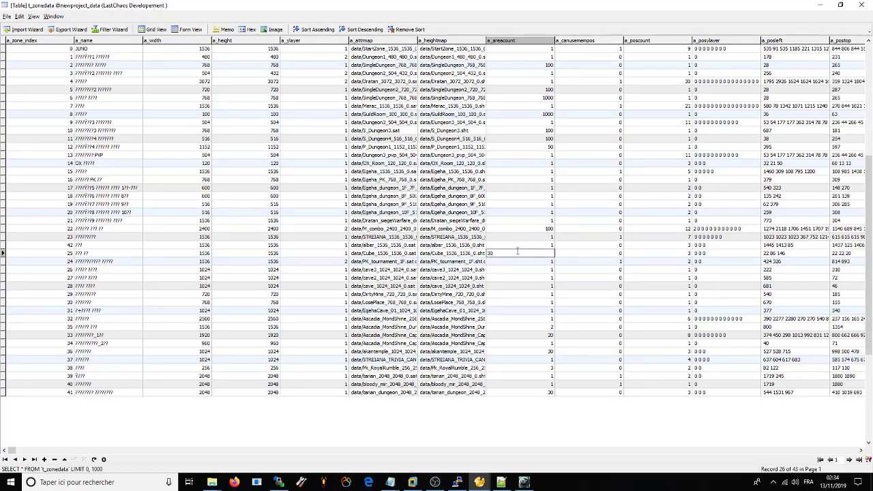
left_click(534, 351)
left_click(537, 393)
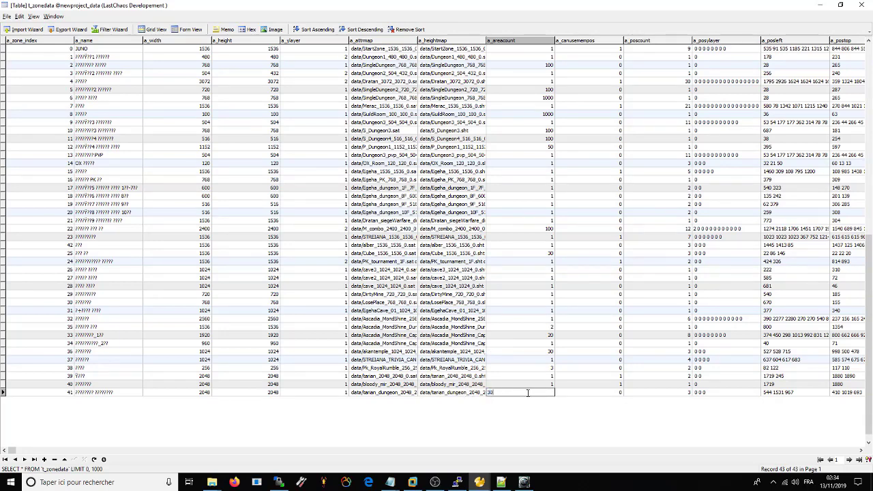
left_click(523, 352)
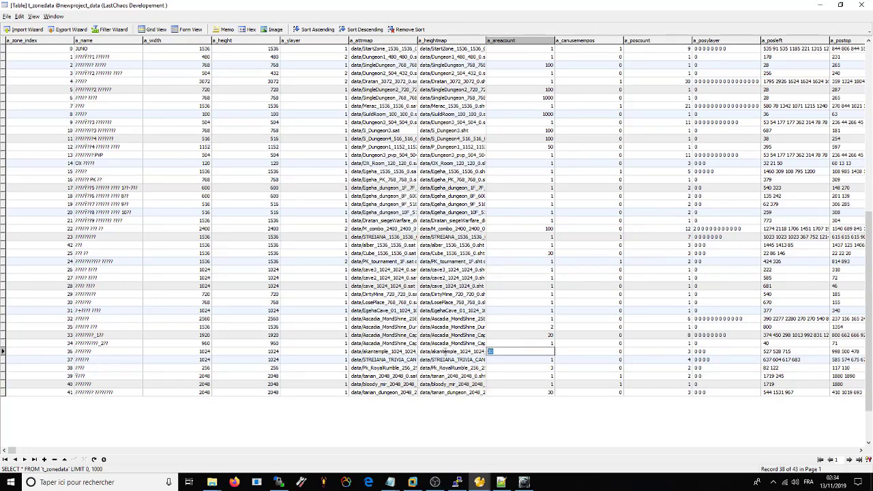
left_click(520, 335)
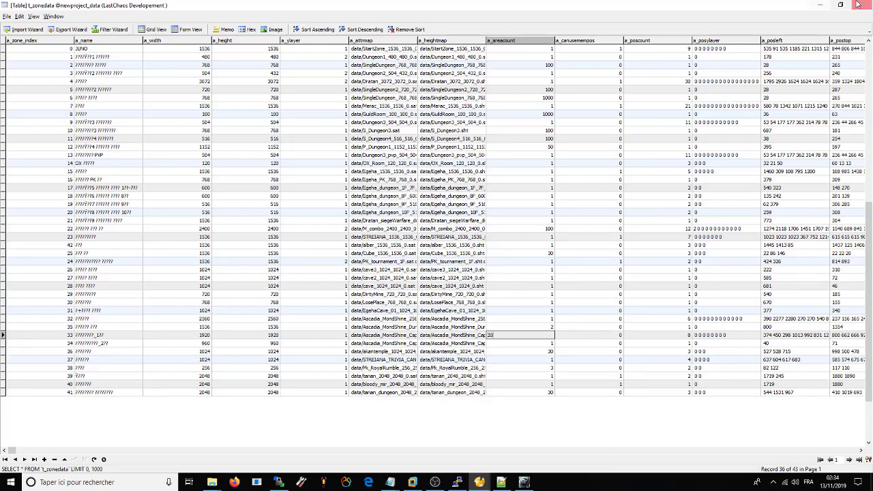
Step: Examine the a_canusemempos column, which controls memory position use per zone
left_click_drag(14, 451, 285, 462)
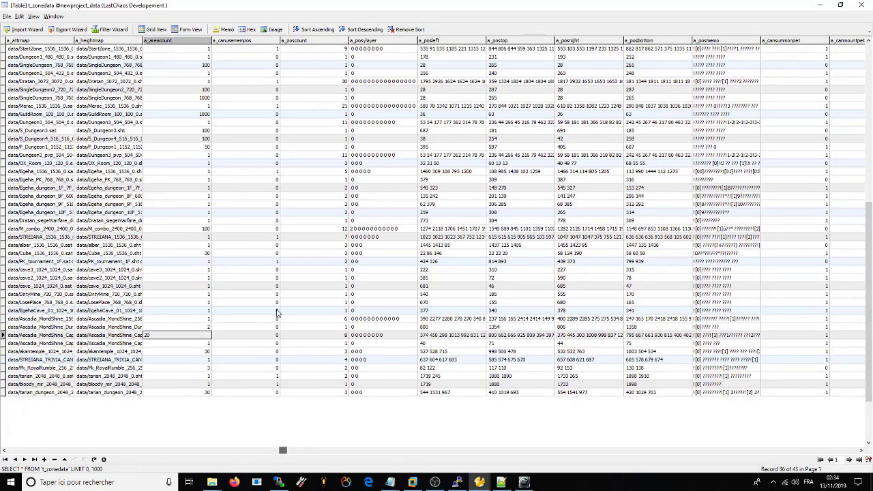
left_click(240, 42)
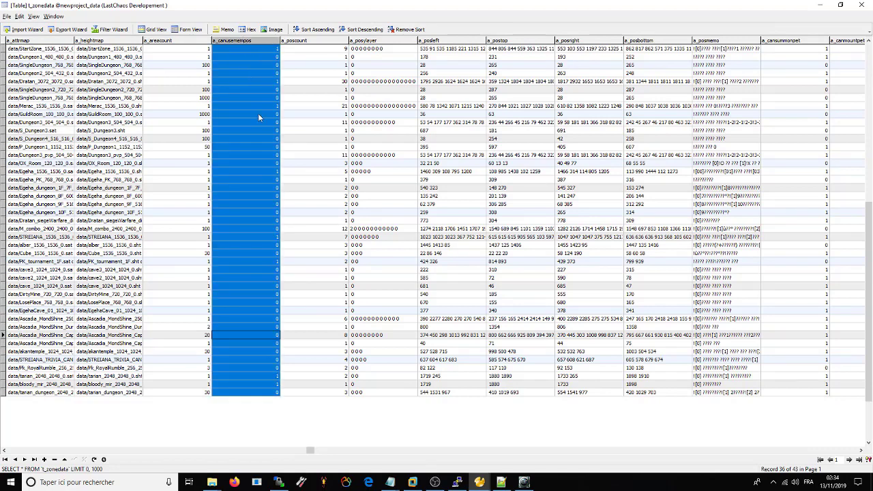
left_click(254, 89)
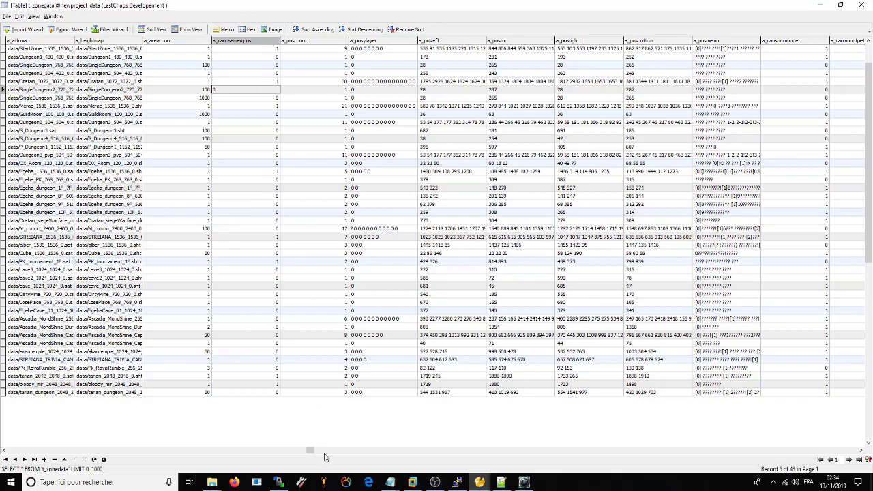
Step: Set a_canmountpet to 1 in the record of zone 5
left_click_drag(312, 452, 578, 464)
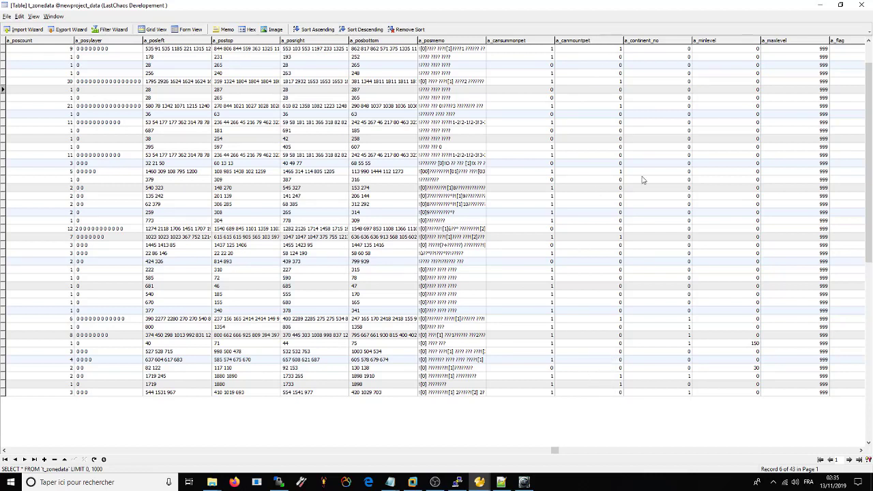
left_click(593, 41)
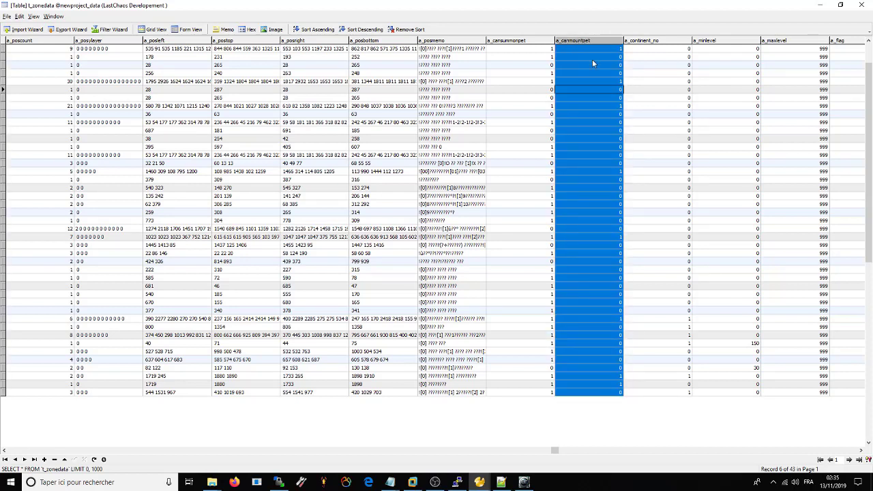
type("1")
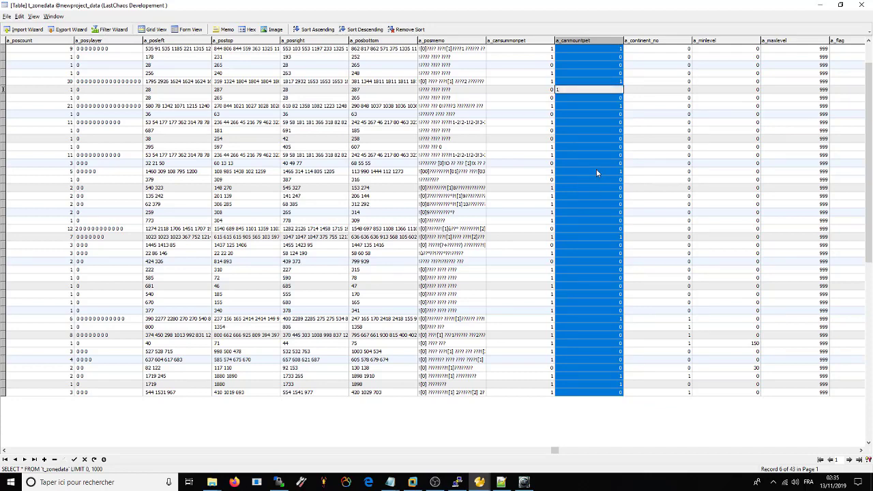
key("Return")
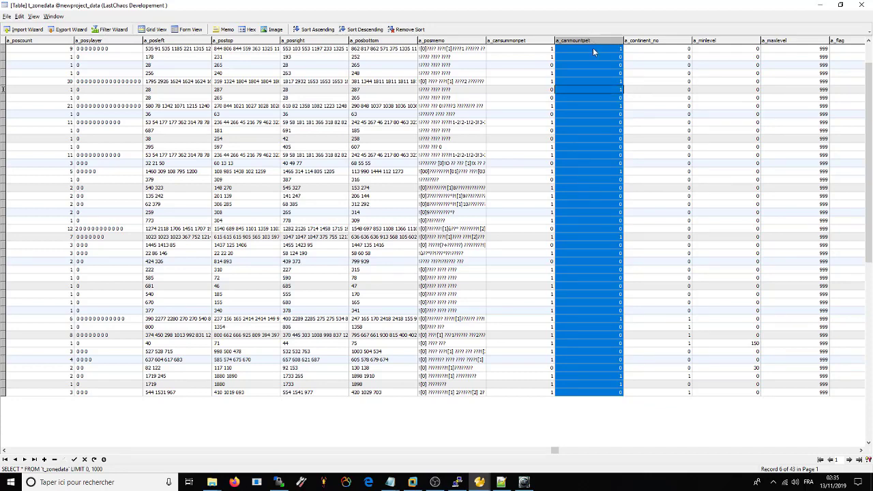
Step: Try to fill the whole a_canmountpet column with 1, starting from the JUNO record
left_click(606, 48)
left_click(597, 40)
type("1")
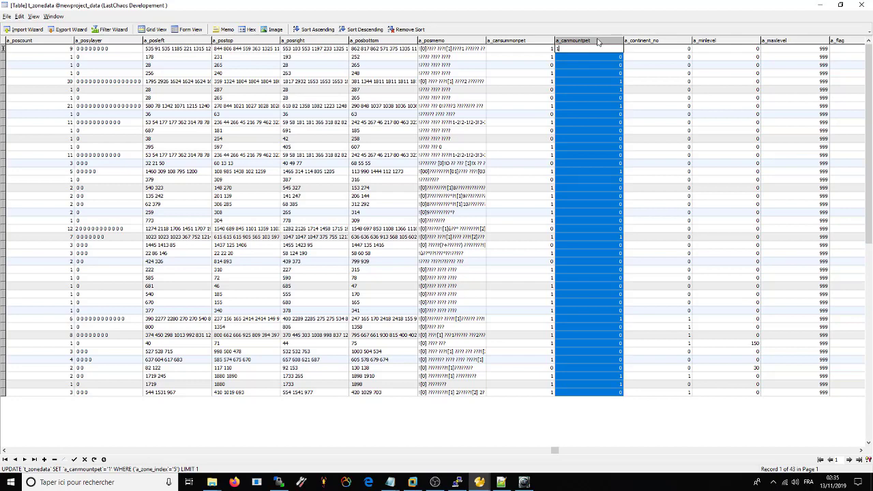
key("Return")
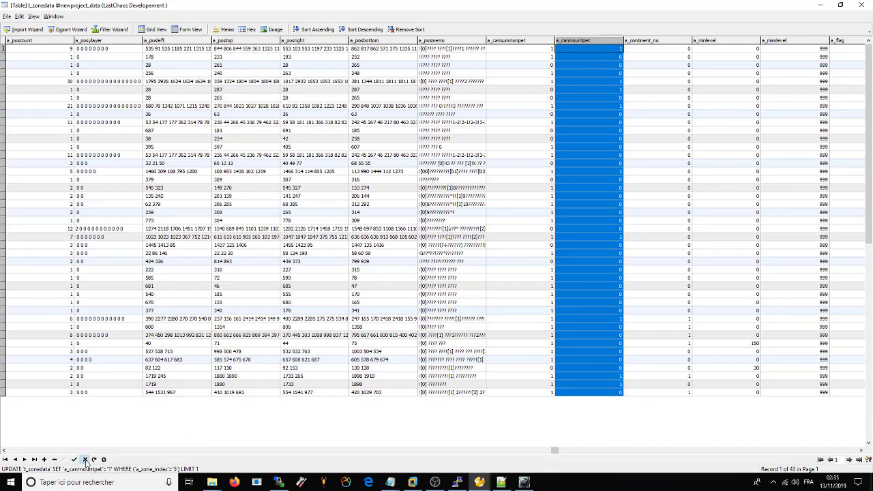
Step: Examine the a_minlevel column and the remaining zone columns, and leave the table for the game
left_click(721, 41)
left_click(861, 451)
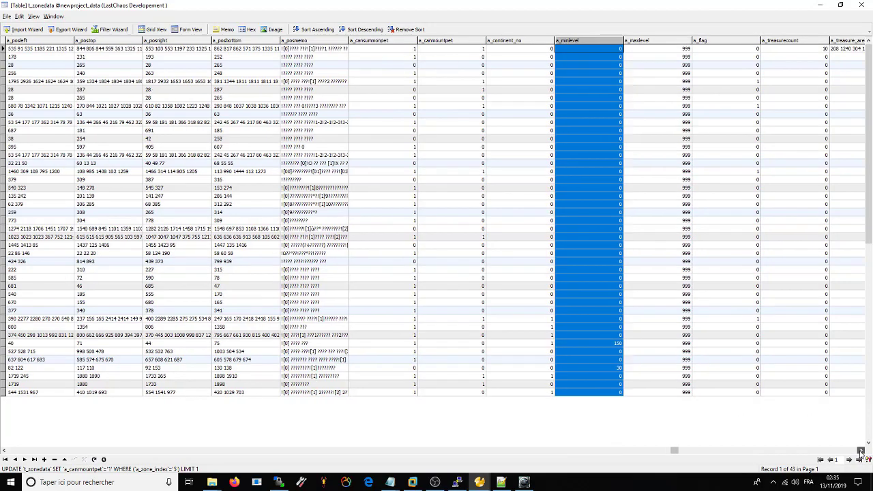
left_click(862, 451)
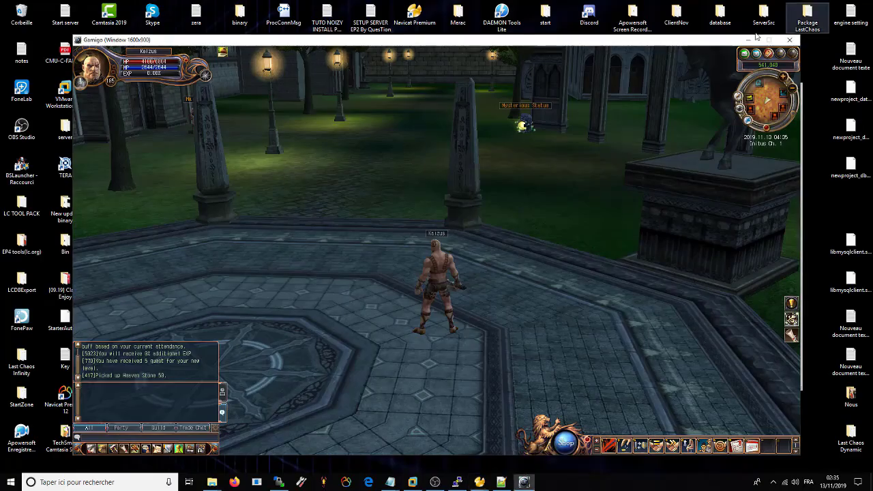
left_click(820, 5)
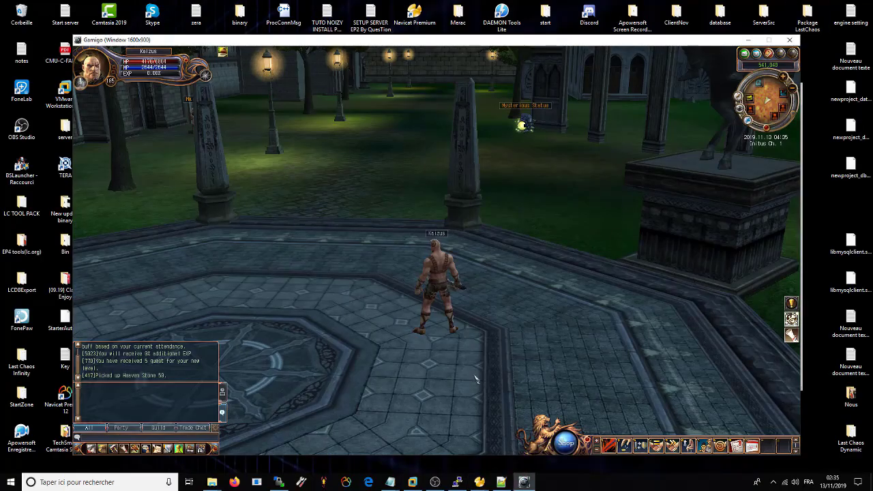
Step: Check the noted go_zone command in the Notepad outline, return to the game and turn the camera around the character
key("Right")
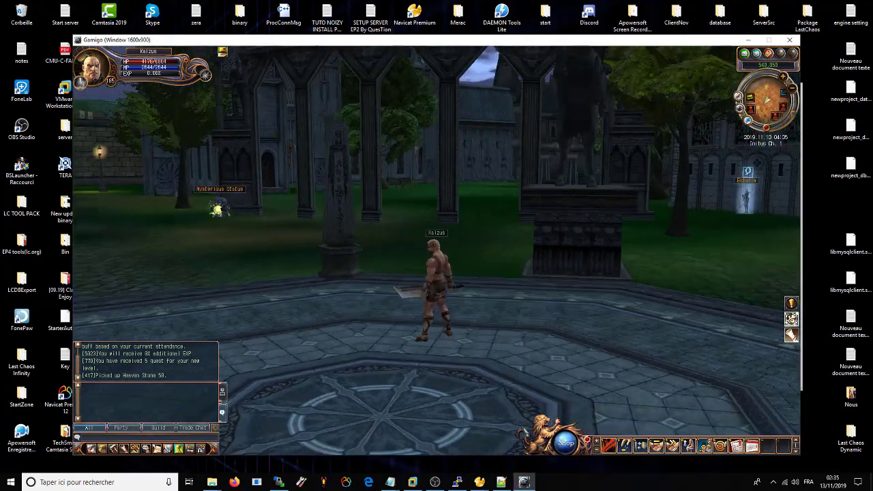
left_click(390, 482)
mouse_move(524, 481)
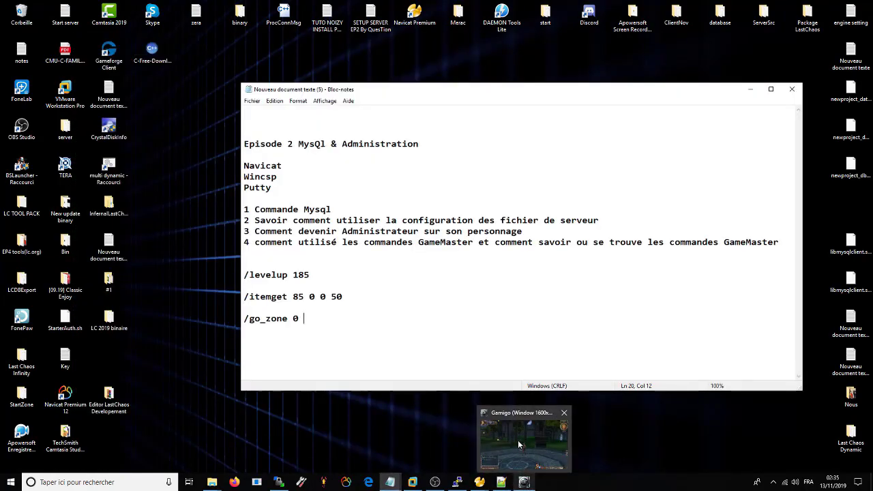
left_click(519, 445)
key("Right")
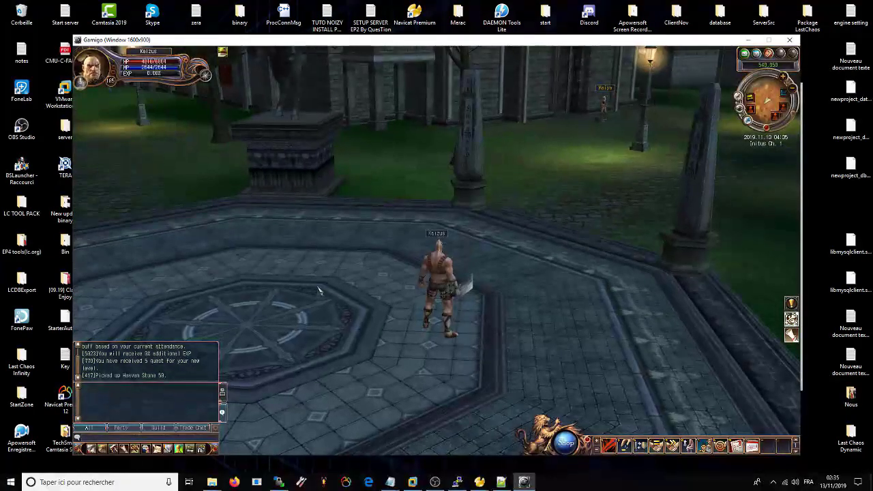
key("Left")
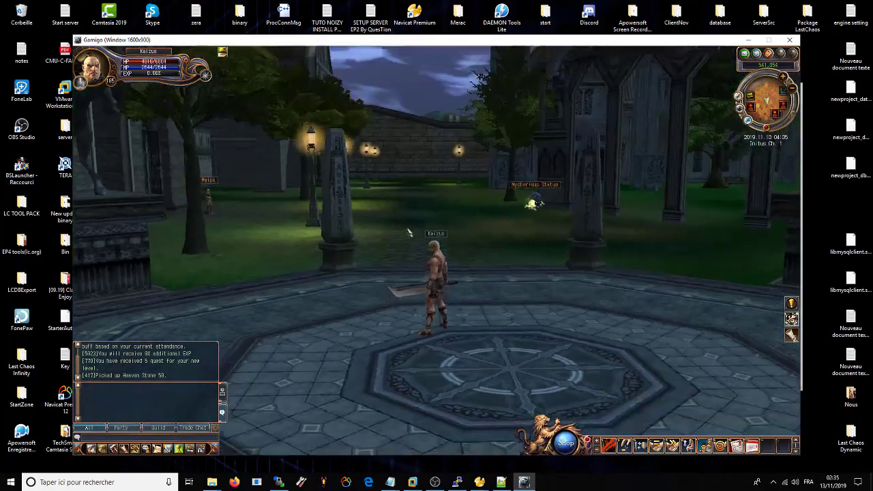
key("Right")
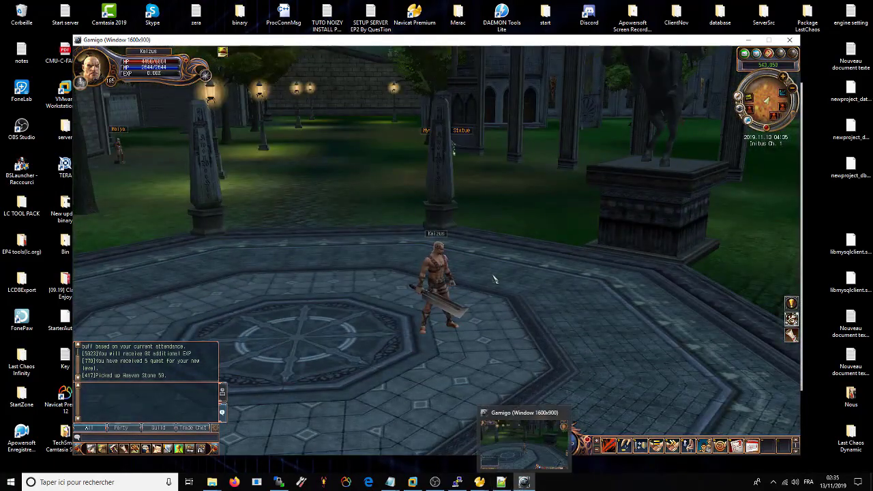
left_click(580, 328)
key("Left")
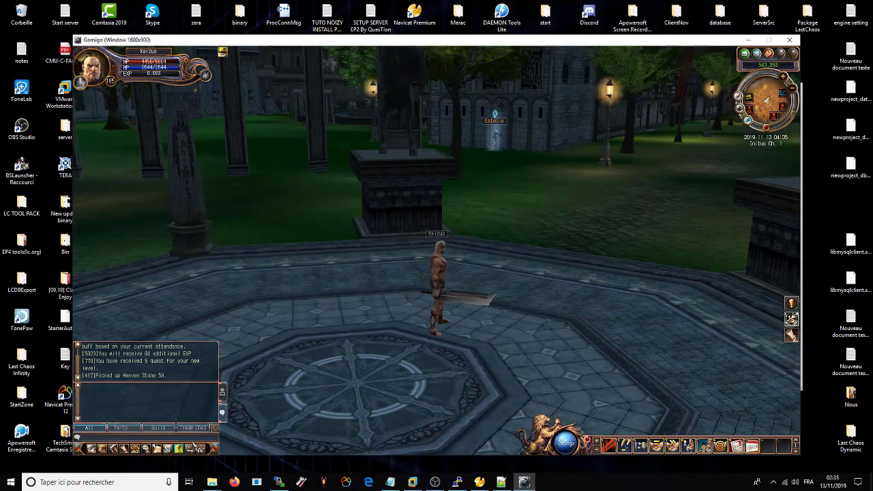
Step: View the Level Master ranking list in the game, close it and start a slash command in the chat
key("Left")
left_click(181, 450)
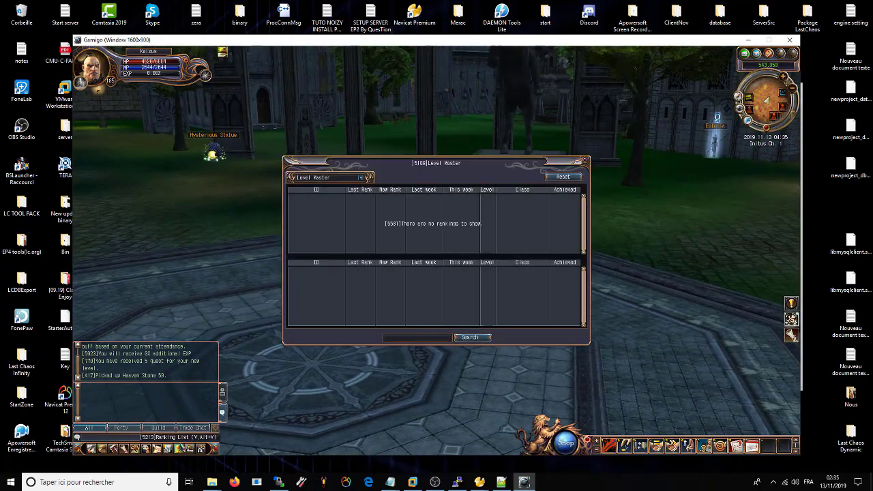
left_click(585, 162)
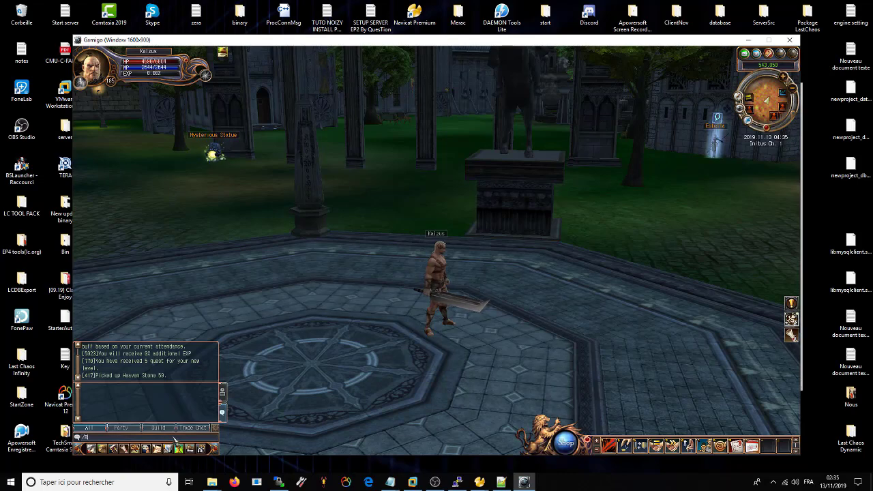
type("/RANK")
key("Return")
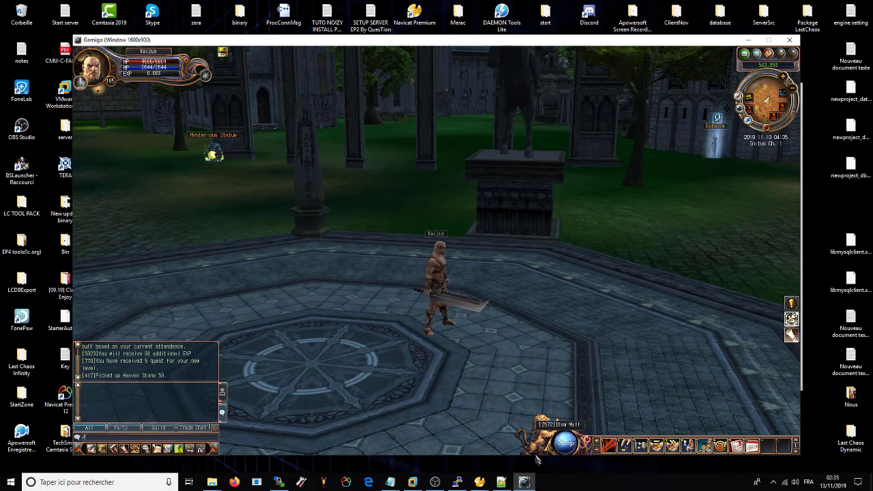
Step: Put the t_zonedata table window away in Navicat and note the command /rankrefresh0831 below /go_zone 0 in the Notepad outline
left_click(478, 483)
left_click(402, 435)
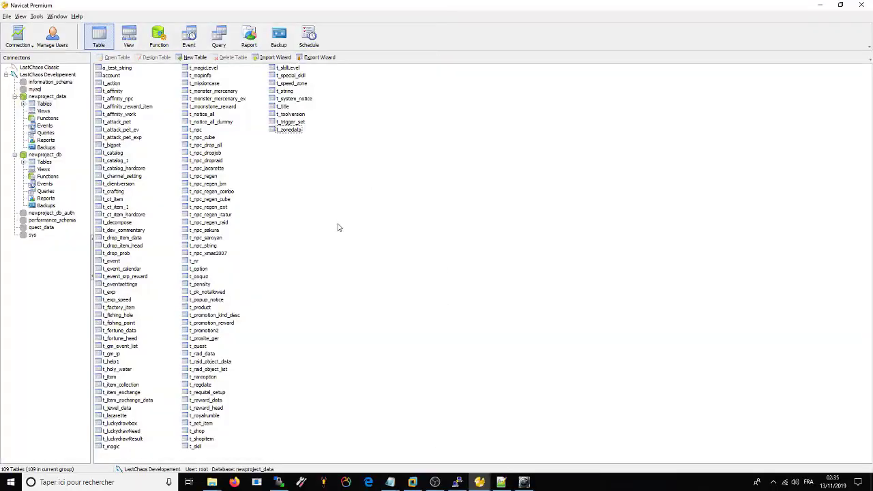
mouse_move(470, 486)
left_click(531, 436)
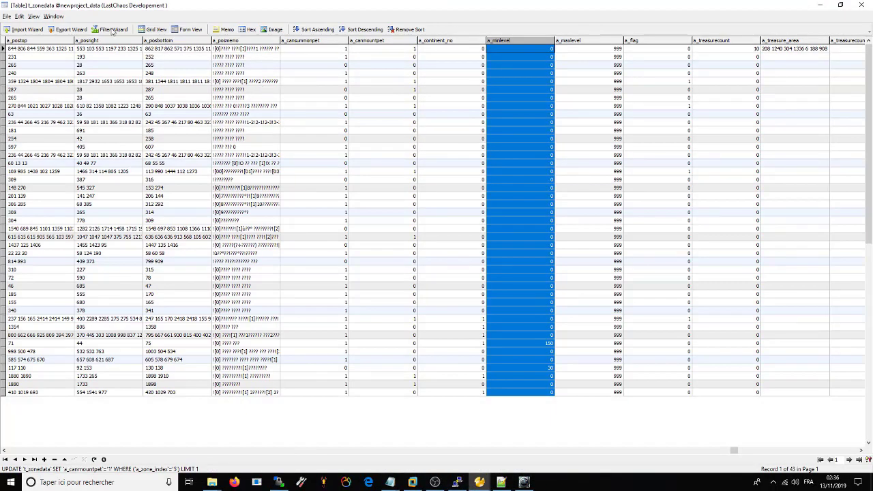
left_click(820, 5)
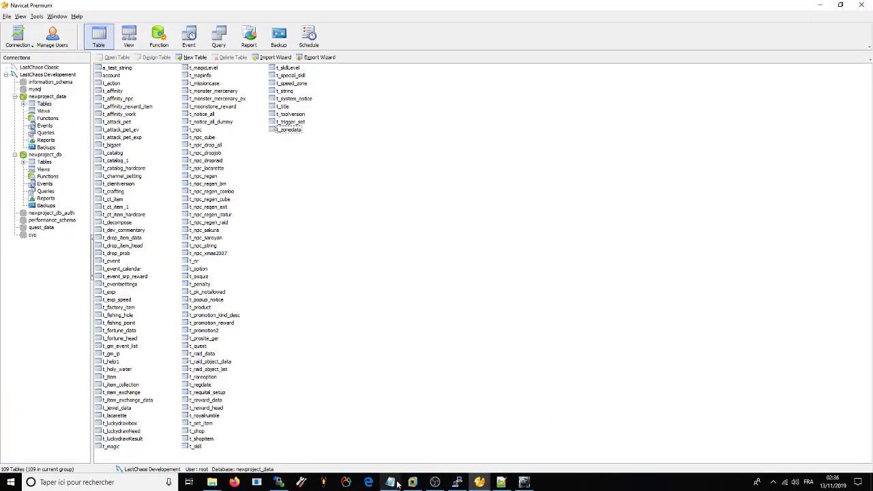
mouse_move(398, 483)
left_click(351, 435)
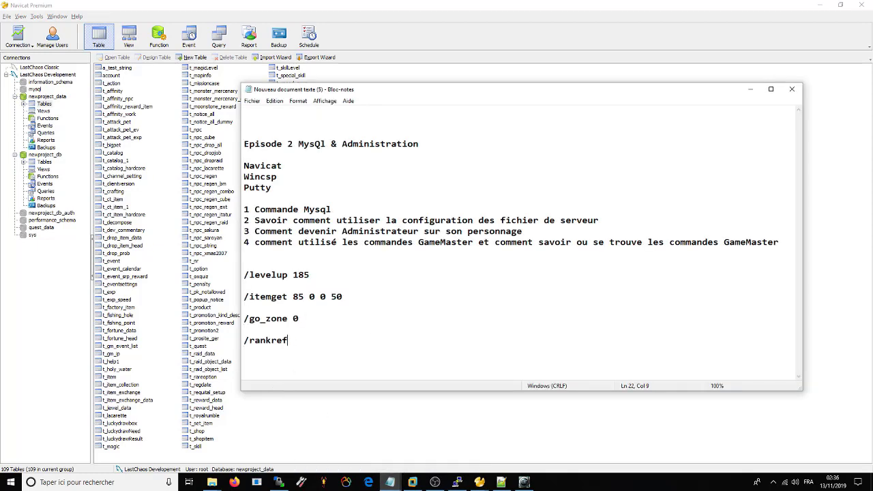
type("831")
Step: Leave the game chat and minimize the game, Notepad and Navicat windows to reach the desktop
left_click(524, 482)
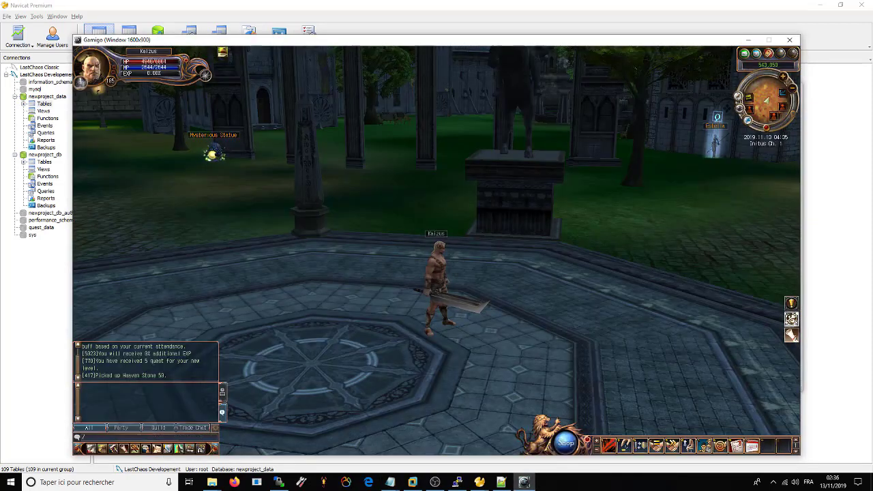
key("Escape")
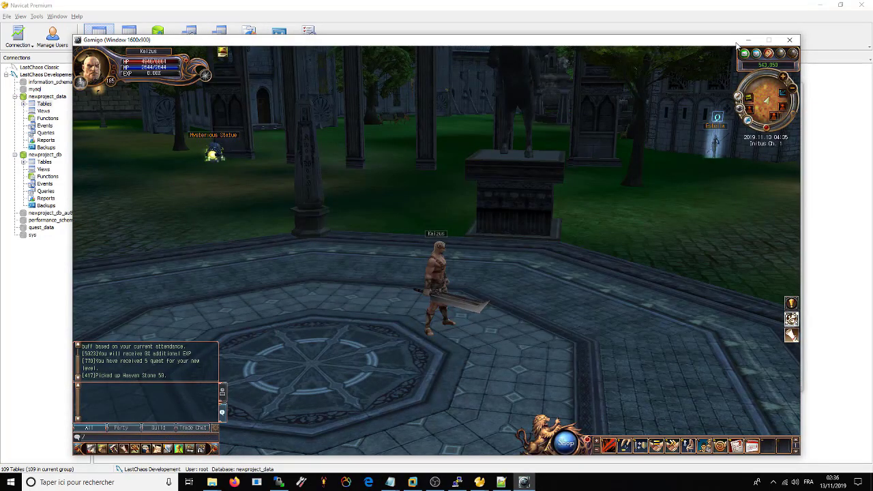
left_click(749, 39)
left_click(750, 89)
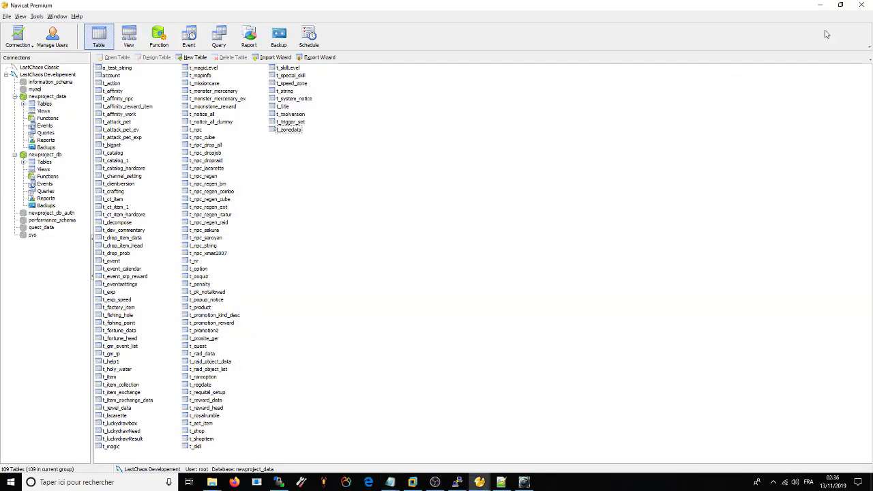
left_click(821, 5)
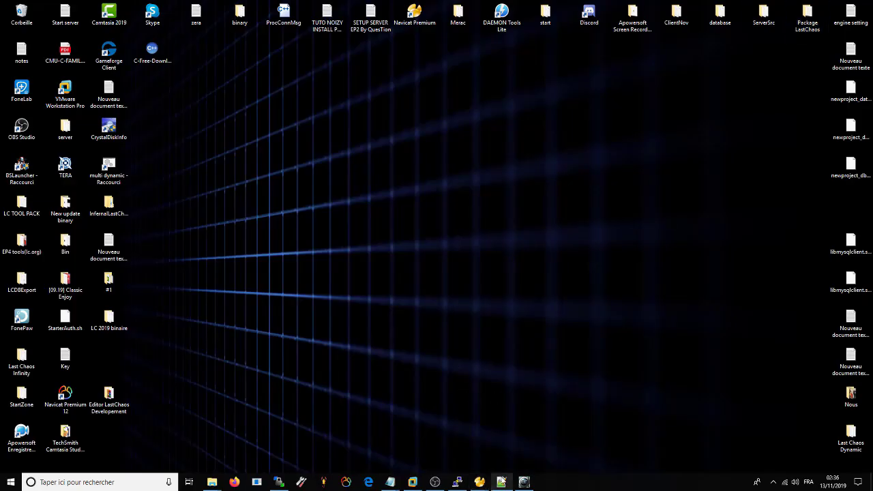
Step: Open the Config.h header from the ServerSrc\ShareLib folder in Notepad++
double_click(766, 14)
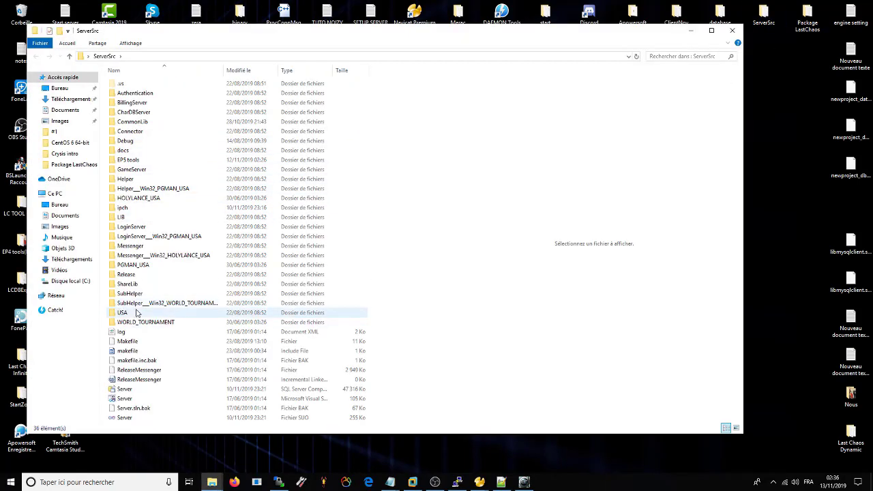
double_click(127, 285)
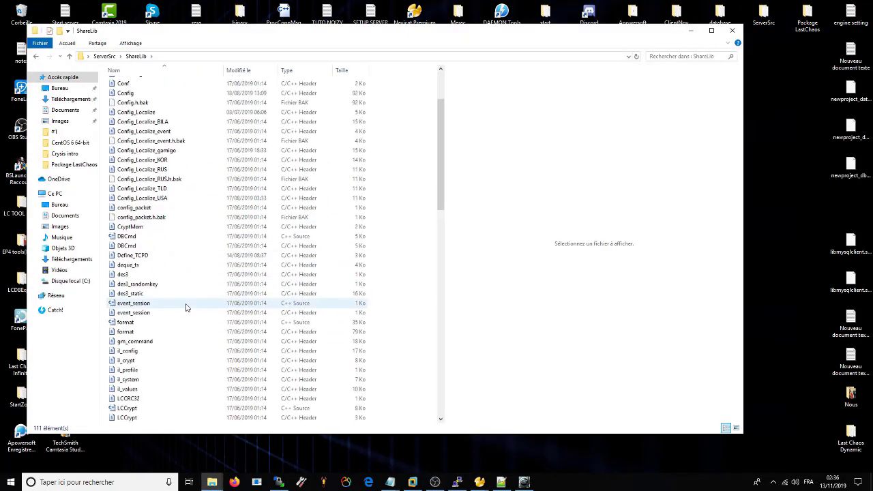
scroll(181, 307, "down", 20)
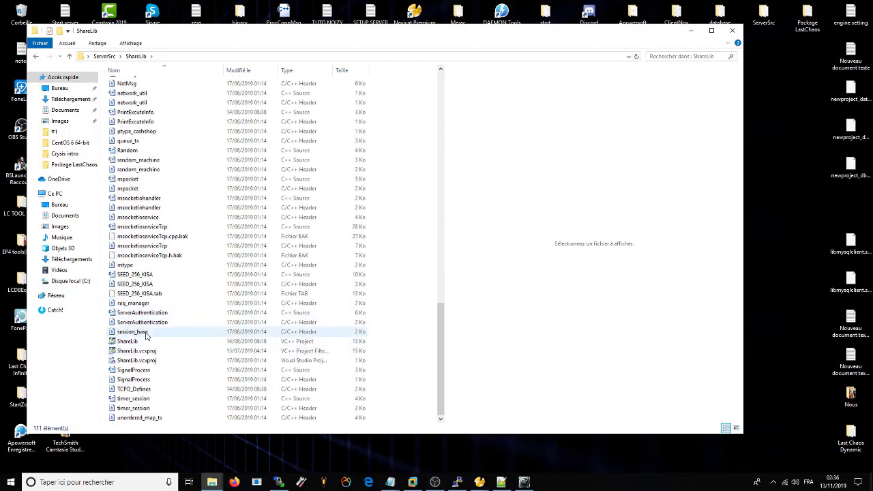
scroll(157, 335, "up", 20)
scroll(151, 331, "up", 7)
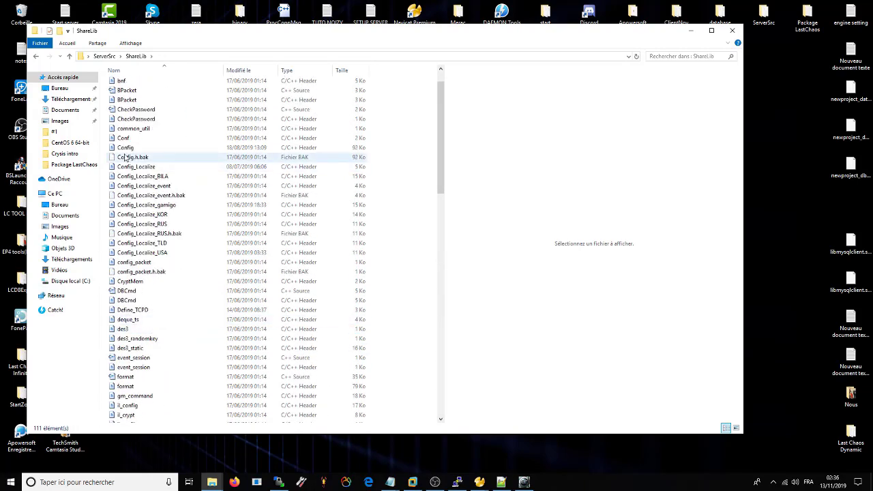
left_click(124, 139)
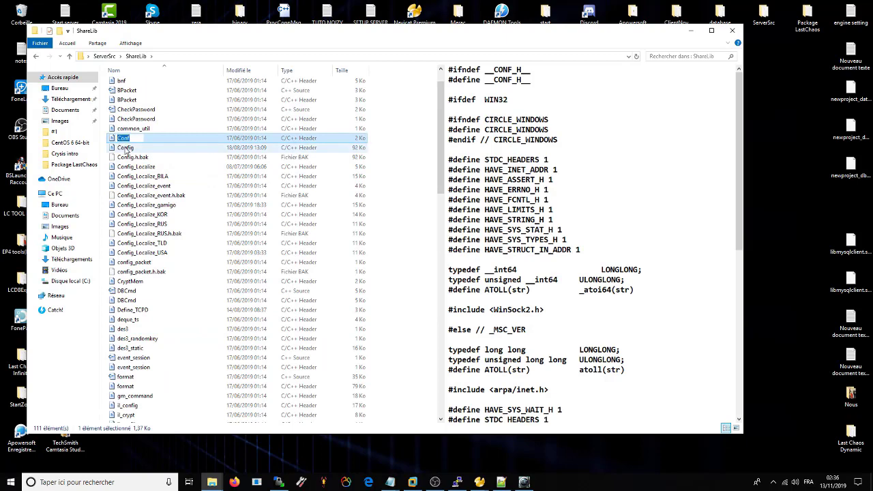
left_click(125, 148)
right_click(127, 149)
left_click(166, 206)
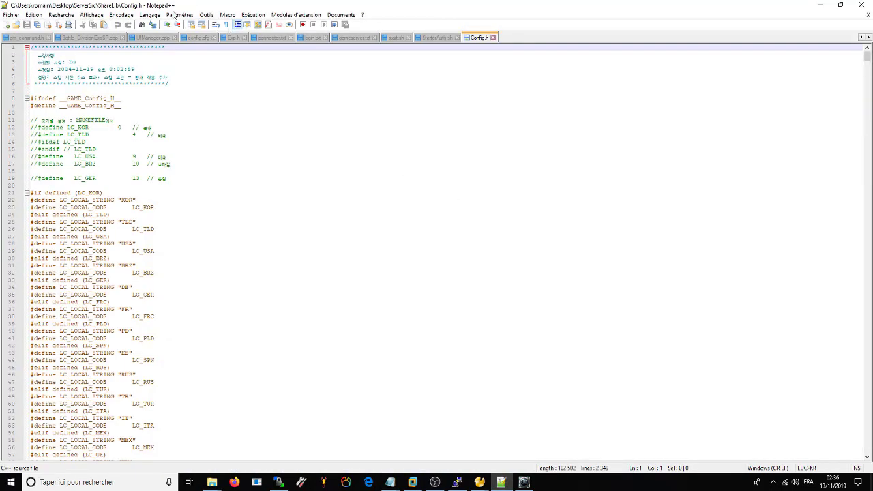
Step: Search Config.h for RANK and close the search dialog
left_click(142, 25)
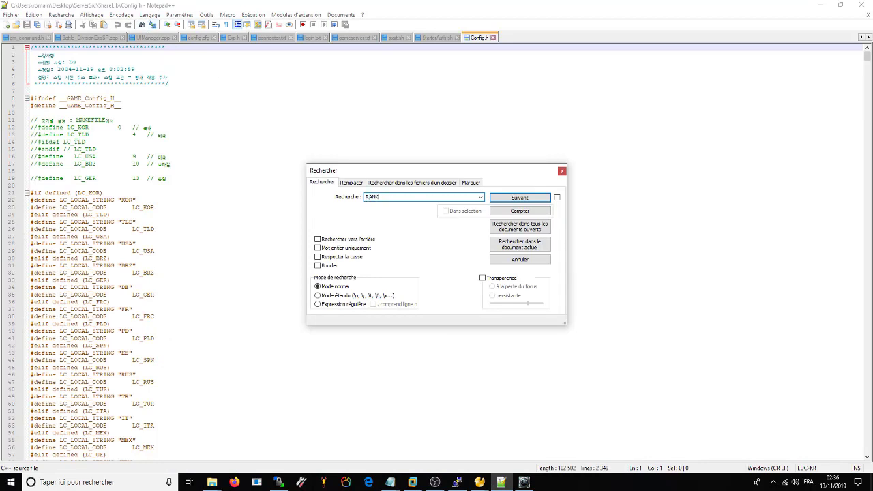
type("RANK")
left_click(521, 198)
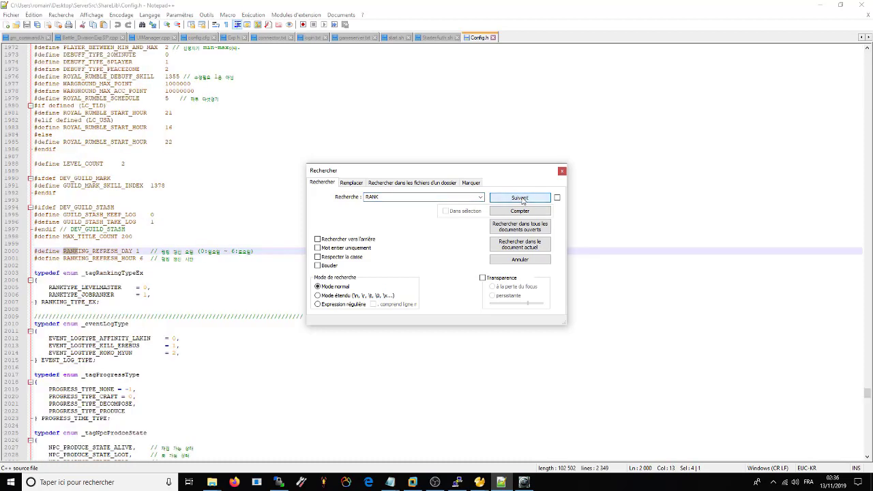
left_click(561, 172)
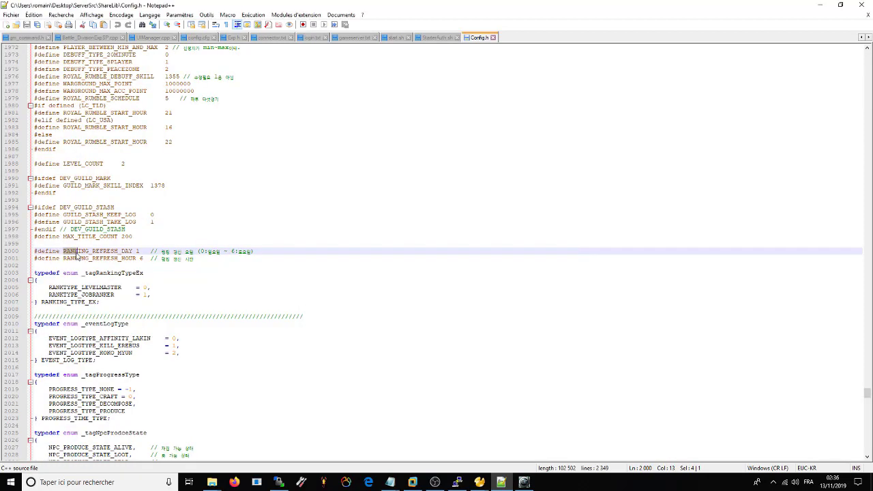
Step: Examine the RANKING_REFRESH_DAY and RANKING_REFRESH_HOUR definitions and their comments
left_click_drag(139, 252, 34, 253)
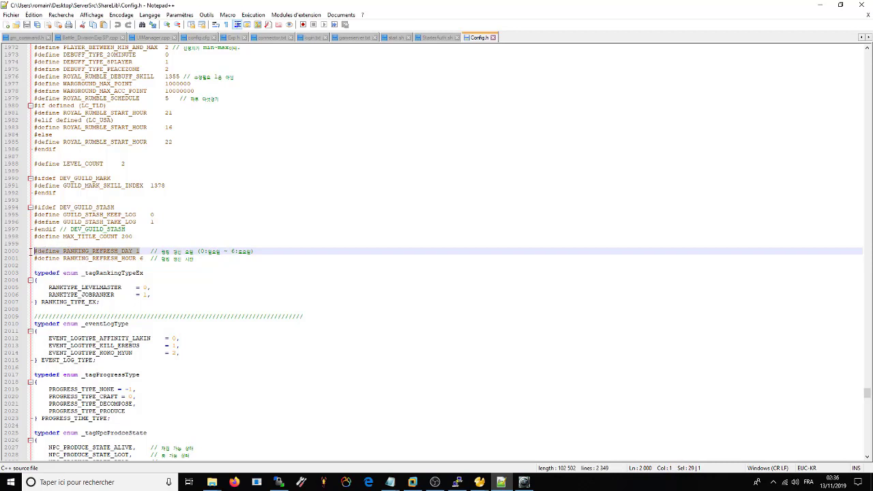
left_click_drag(145, 258, 39, 255)
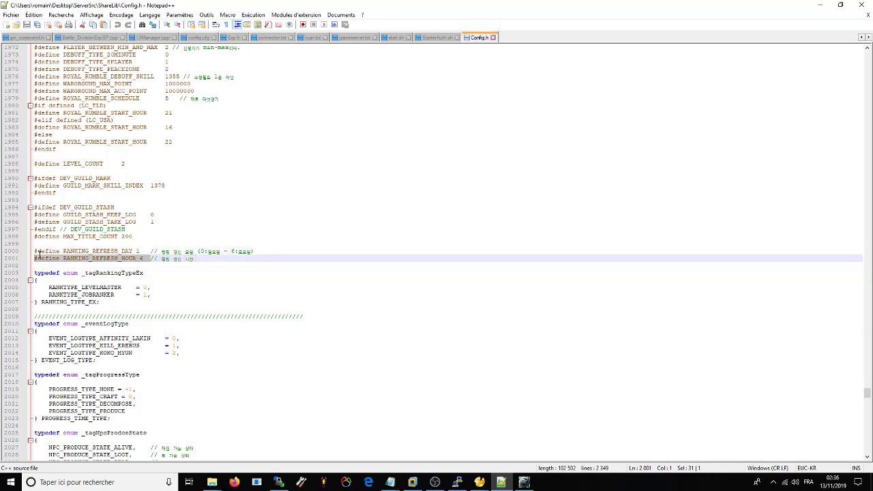
left_click(226, 260)
left_click_drag(212, 252, 49, 258)
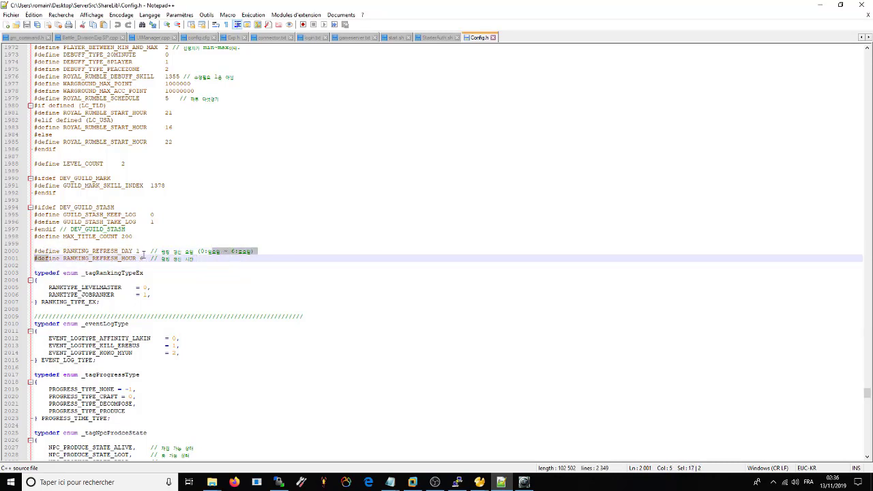
left_click_drag(143, 254, 35, 253)
left_click_drag(198, 259, 11, 264)
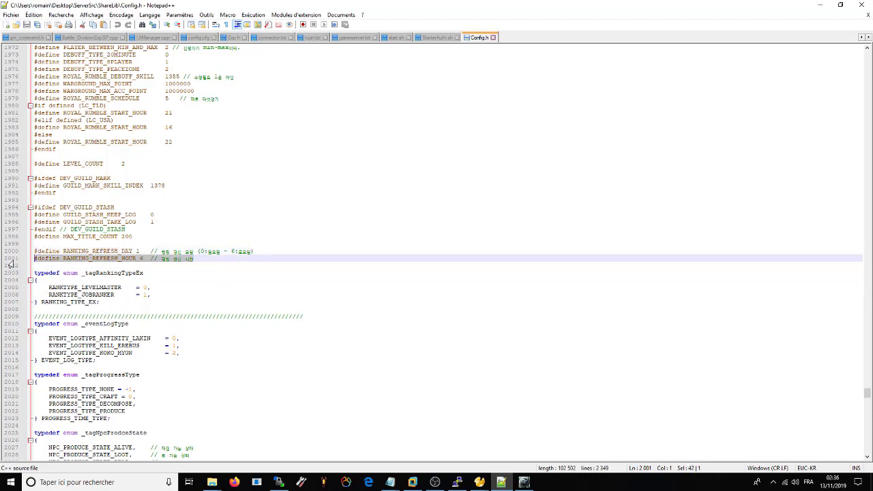
Step: Re-enter 1 as the RANKING_REFRESH_DAY value and save Config.h
left_click(137, 252)
double_click(137, 252)
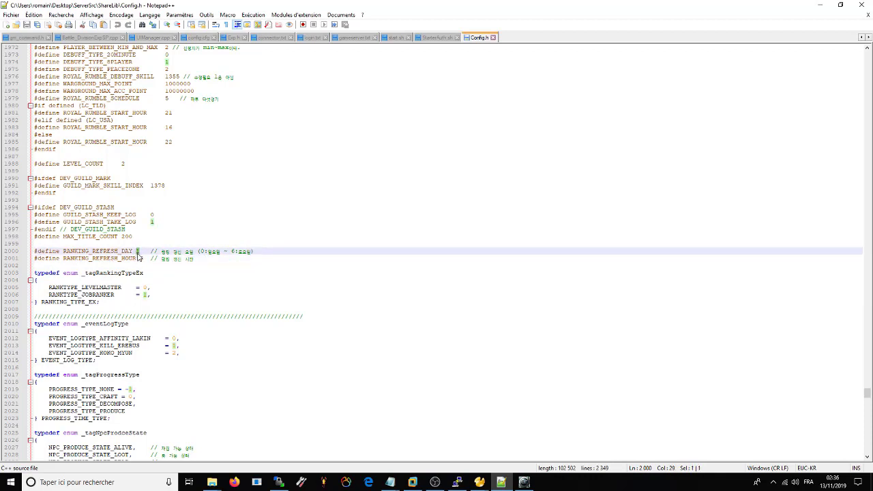
type("3")
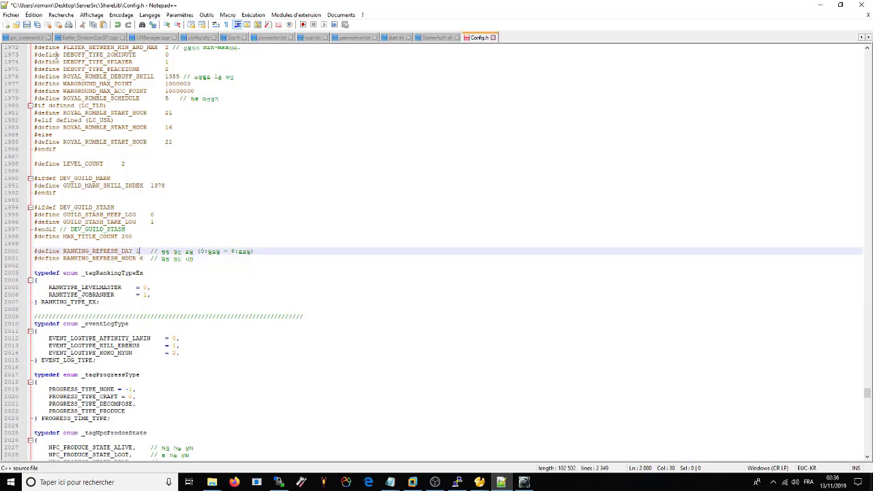
left_click(27, 26)
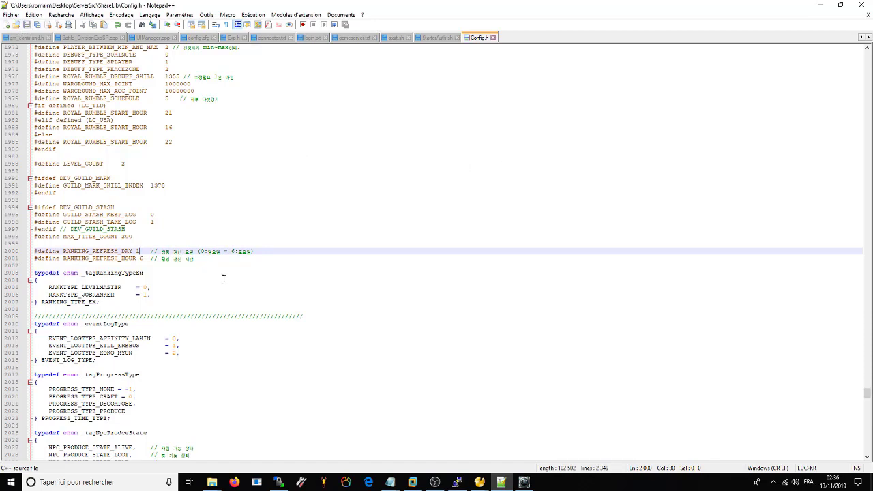
Step: Close Notepad++ and the ShareLib folder window, and return to the game
left_click(862, 5)
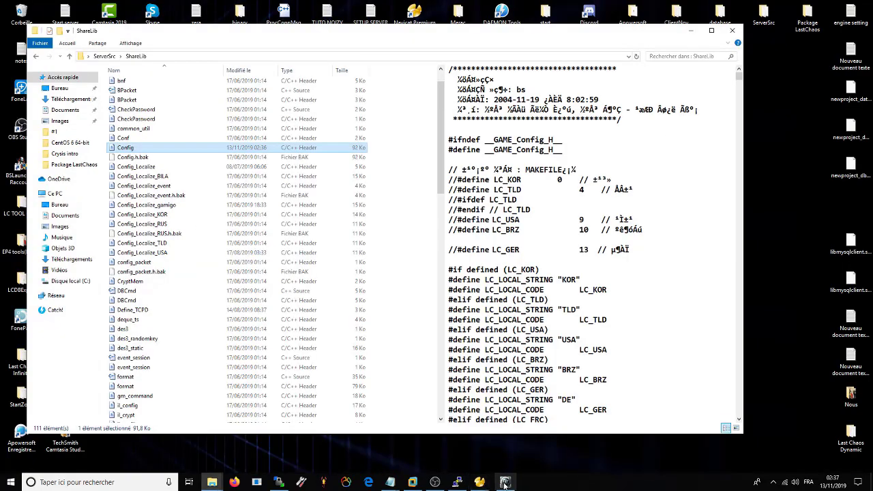
left_click(424, 276)
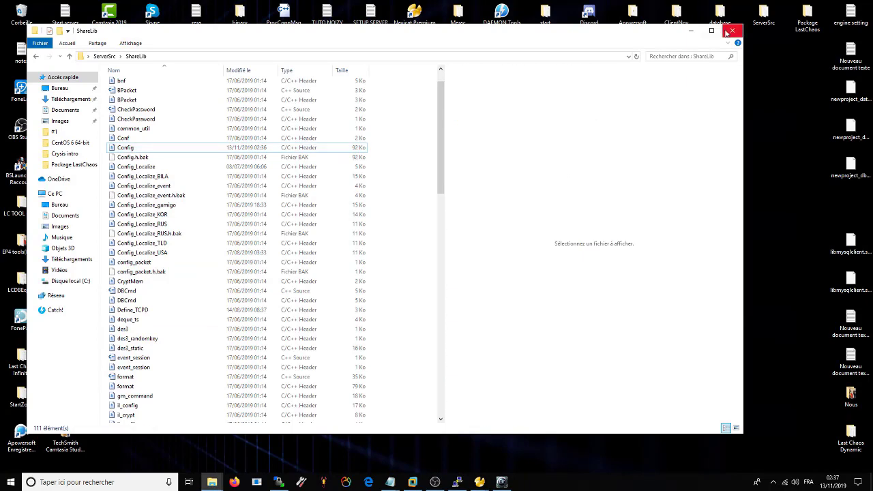
left_click(733, 30)
left_click(502, 482)
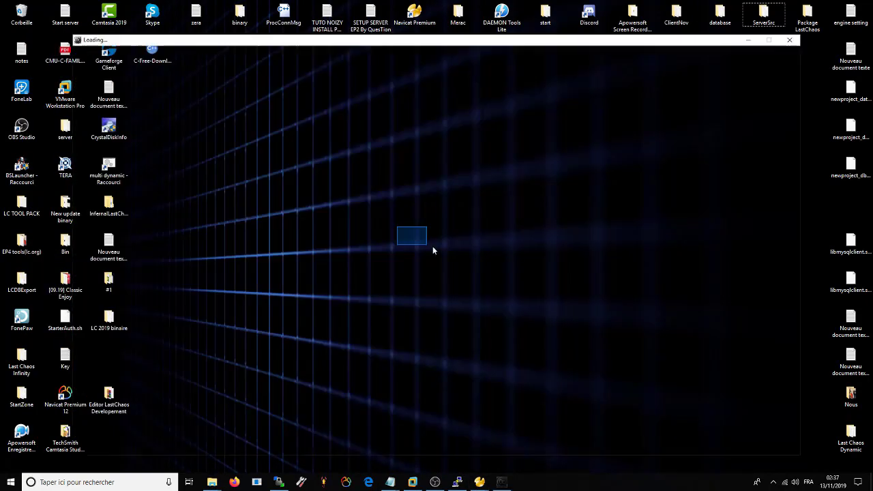
Step: Check the 0831 suffix of the noted /rankrefresh command in the Notepad outline
mouse_move(393, 483)
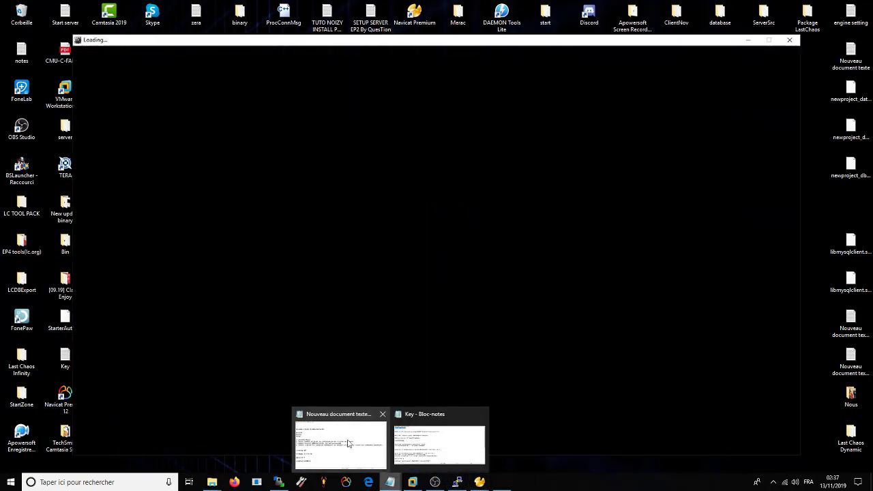
left_click(347, 443)
left_click_drag(334, 341, 307, 341)
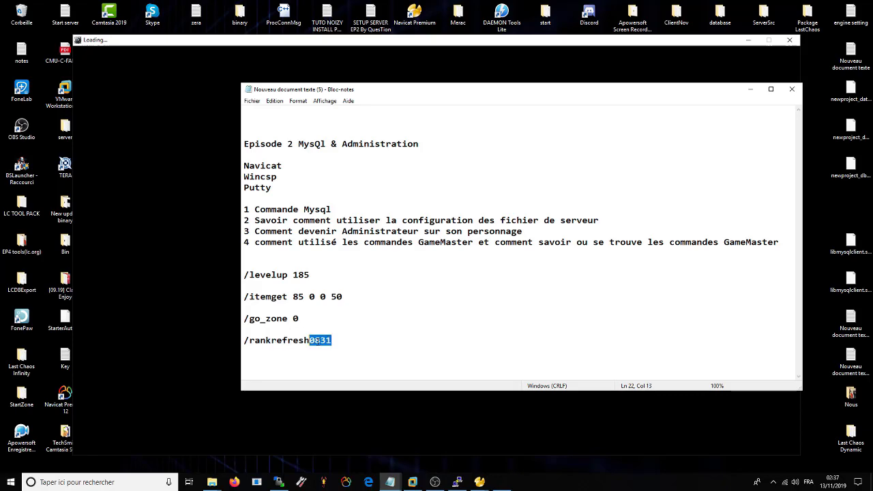
Step: Switch to the main Navicat window and list the tables of the newproject_db database
left_click(479, 482)
left_click(528, 444)
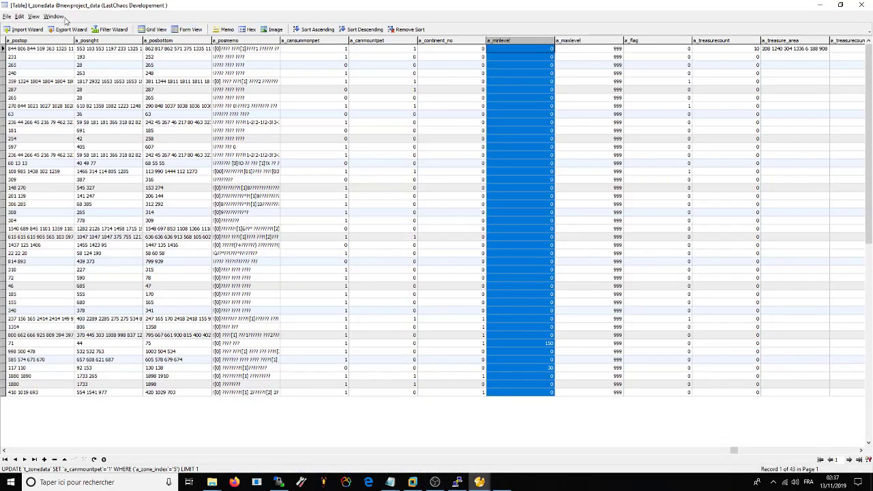
mouse_move(477, 482)
left_click(429, 443)
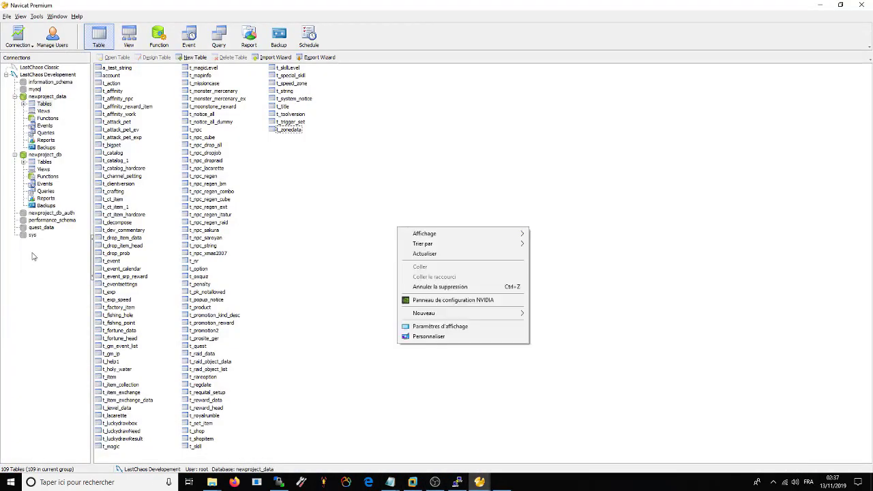
left_click(45, 162)
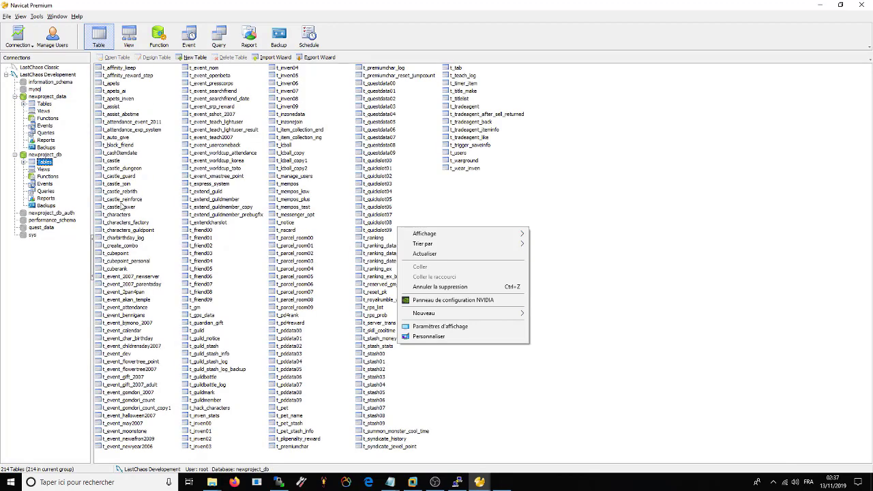
Step: Open the t_characters table of newproject_db and minimise the Navicat windows
double_click(118, 214)
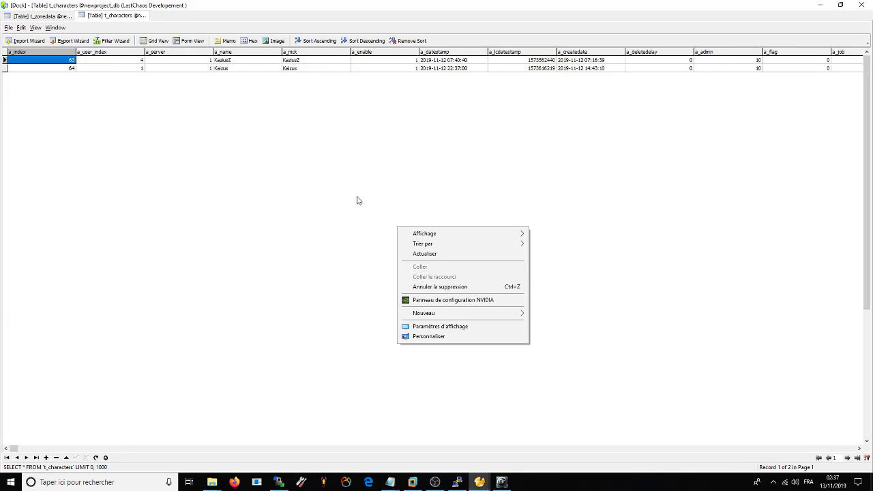
left_click(819, 5)
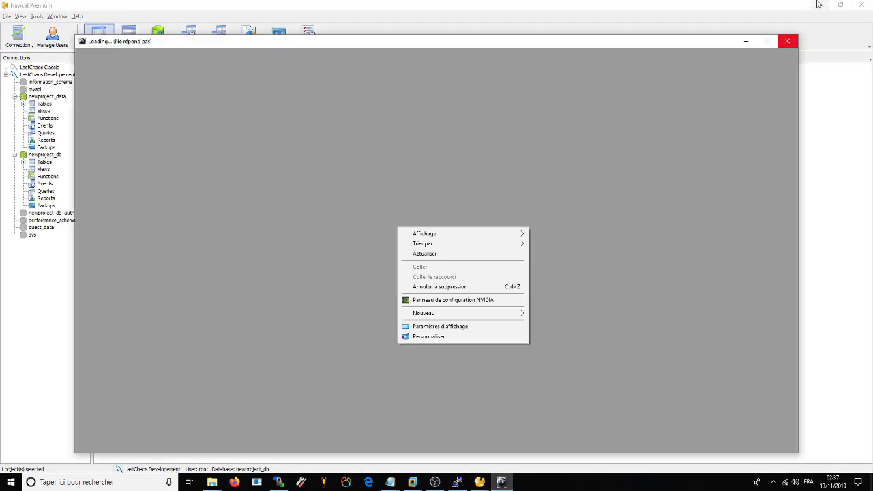
left_click(819, 5)
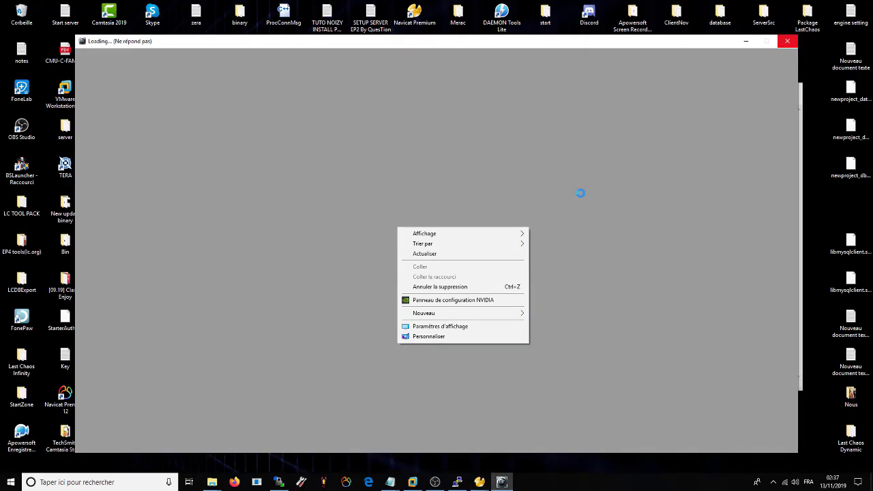
Step: Check the running recording in OBS Studio, and bring the game window back to the front
left_click(502, 482)
left_click(510, 432)
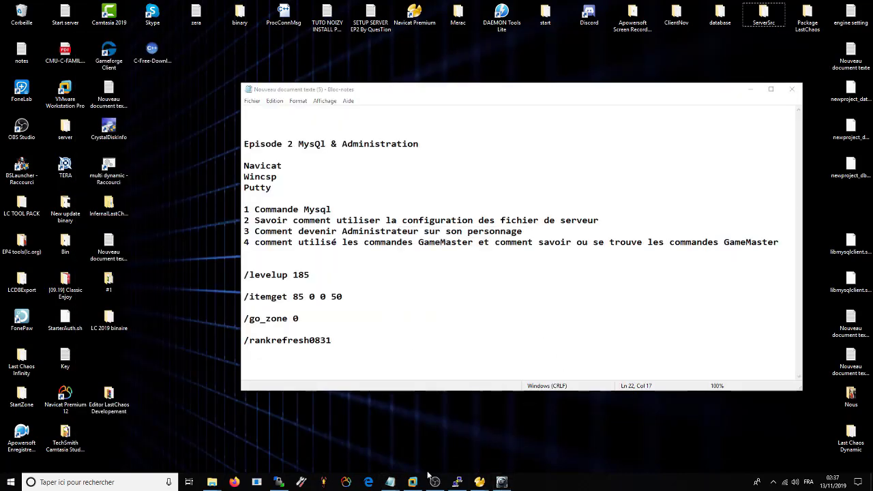
left_click(435, 482)
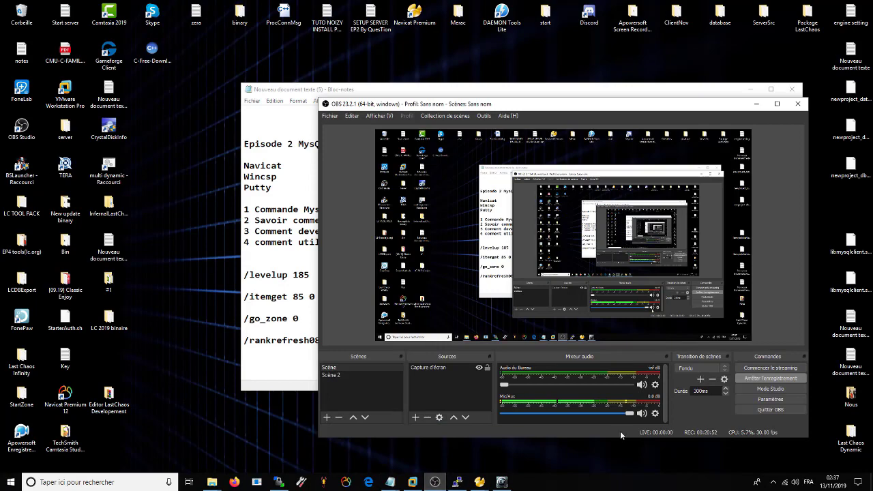
left_click(435, 483)
left_click(502, 482)
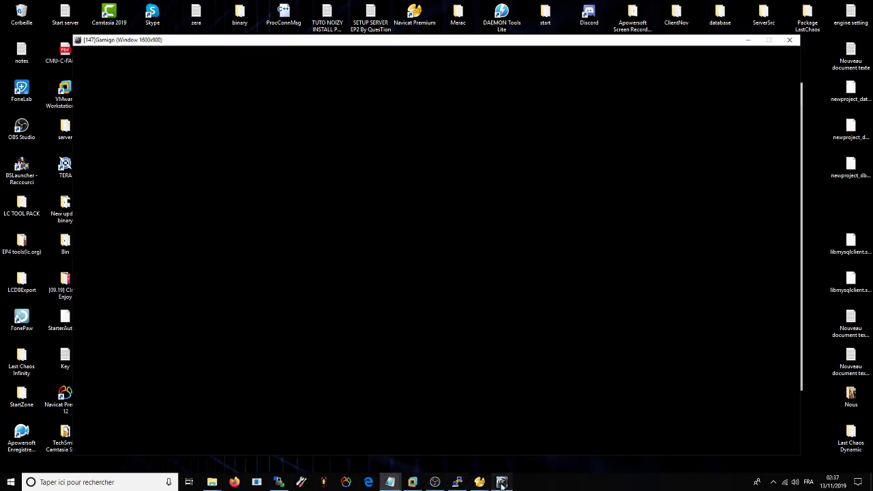
Step: Run the GameMaster command /rankrefresh0831 in the game chat
left_click_drag(584, 345, 290, 401)
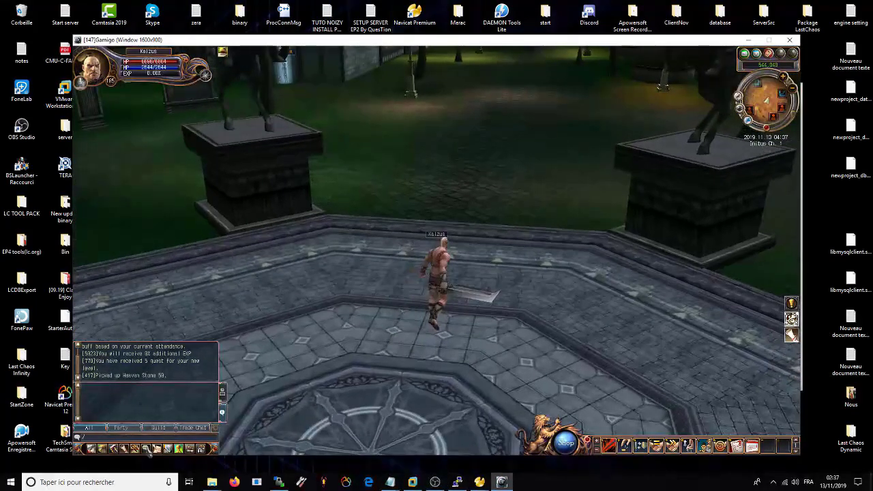
type("rankref")
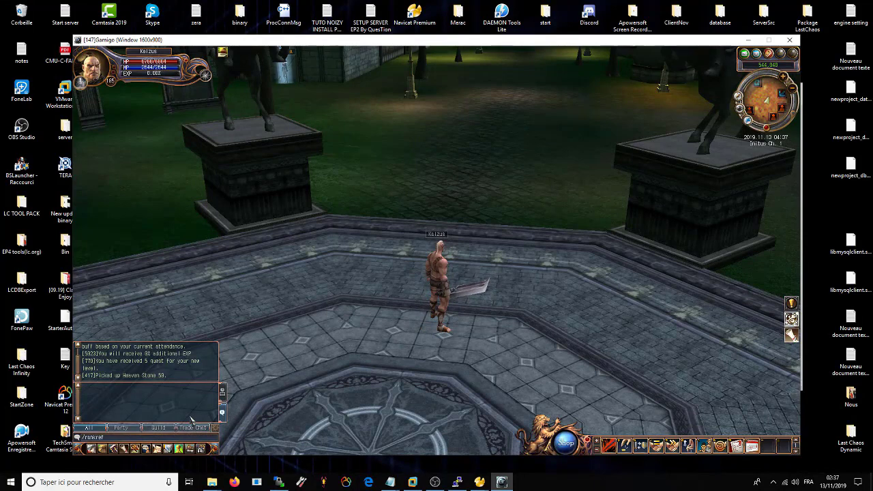
type("resh001")
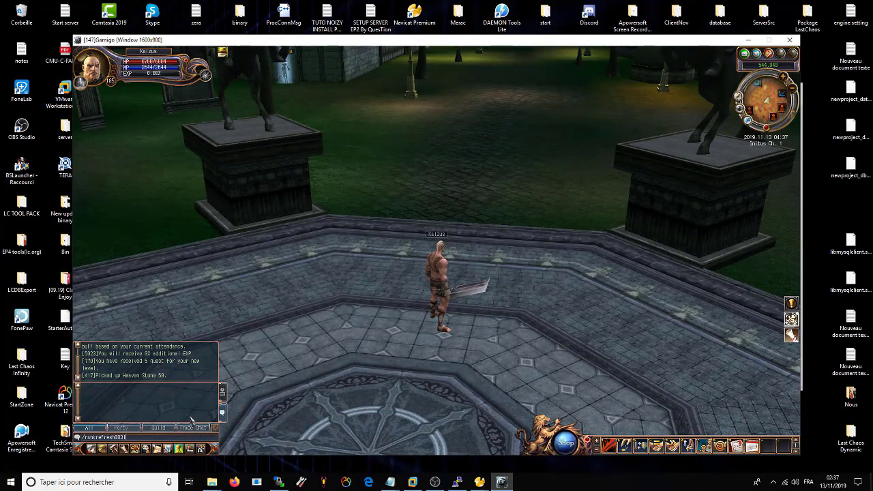
key("Return")
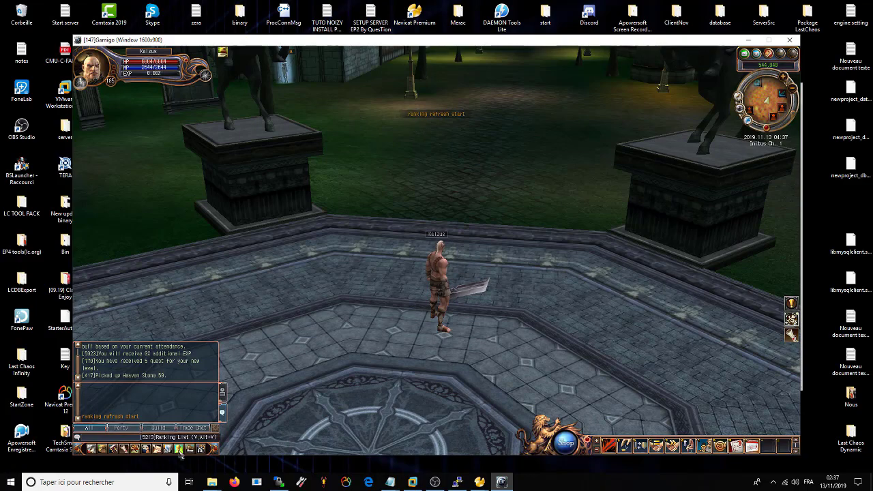
Step: Leave the game world for character selection and start creating a new character
key("Escape")
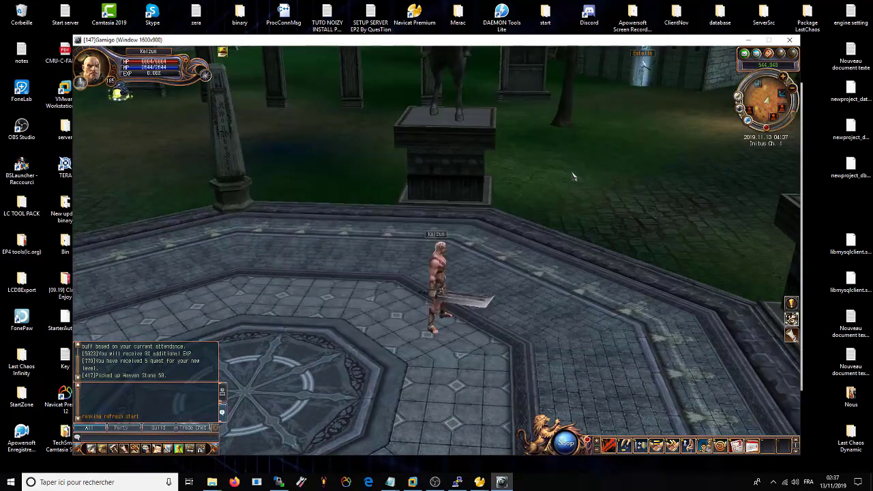
key("Escape")
left_click(692, 330)
key("Return")
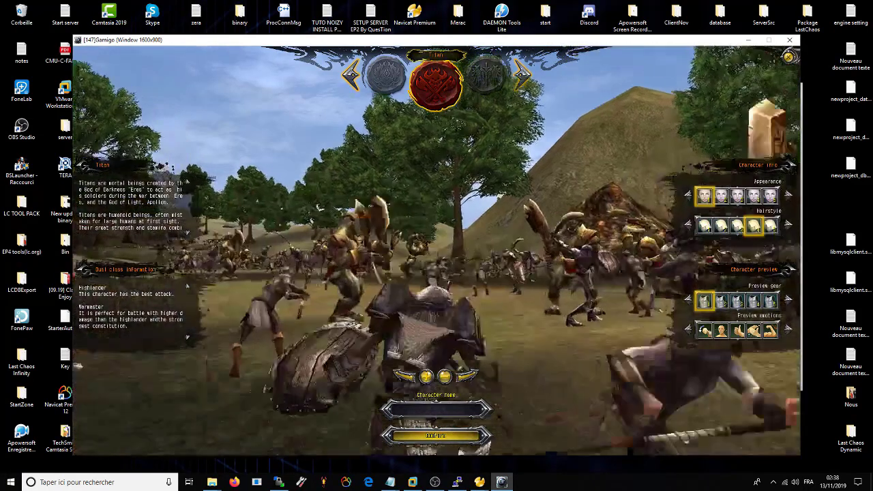
Step: Name the new character, create it as a Knight, and enter the game with it
type("Shclind")
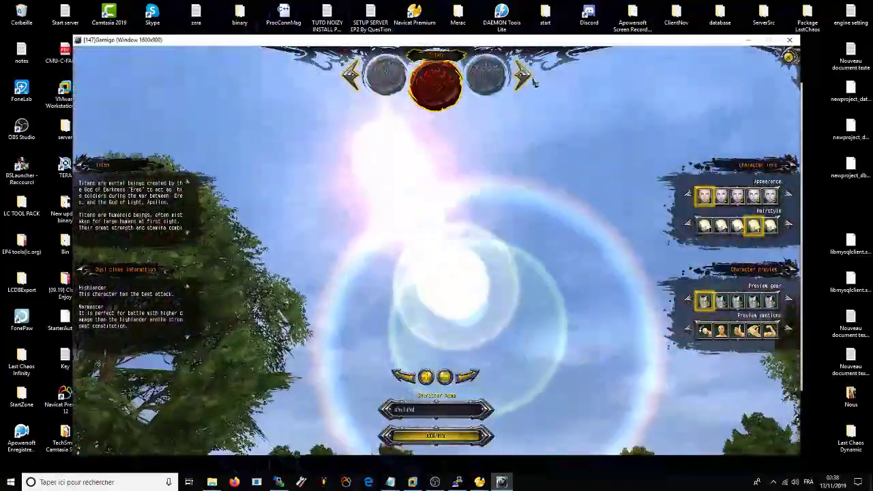
left_click(523, 78)
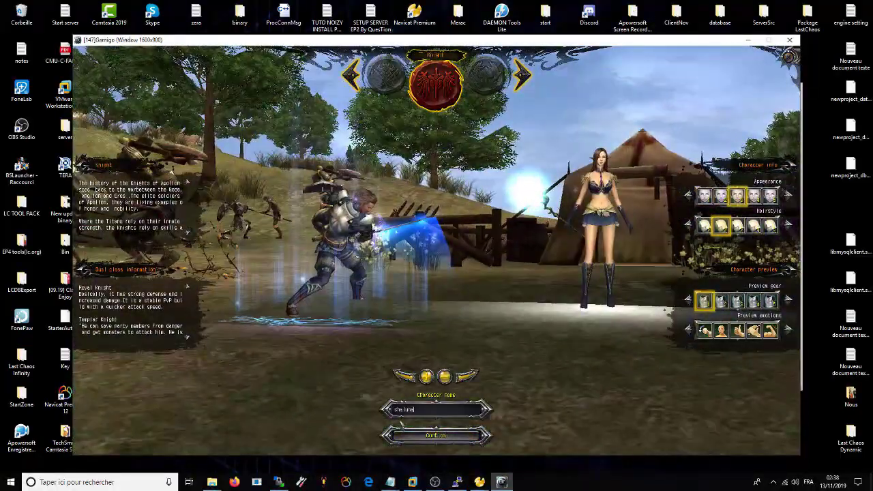
left_click(404, 430)
key("Return")
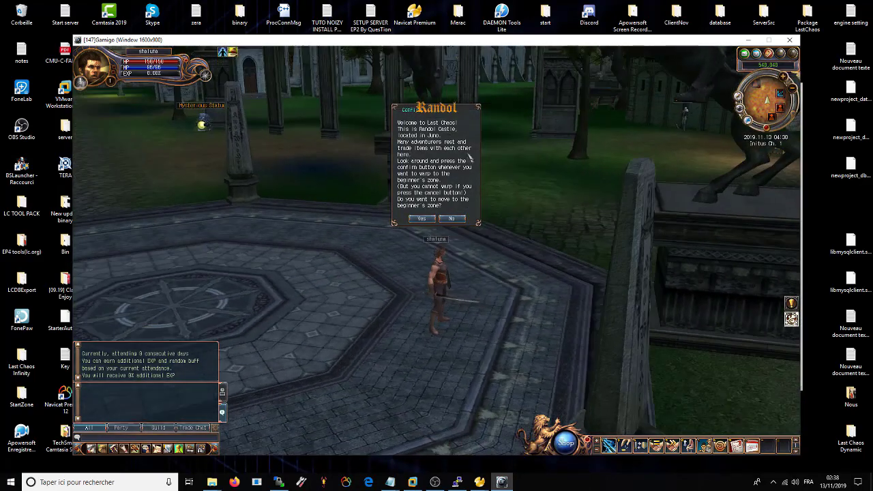
Step: Decline the move to the beginner's zone and re-enter the game through character selection
left_click(452, 218)
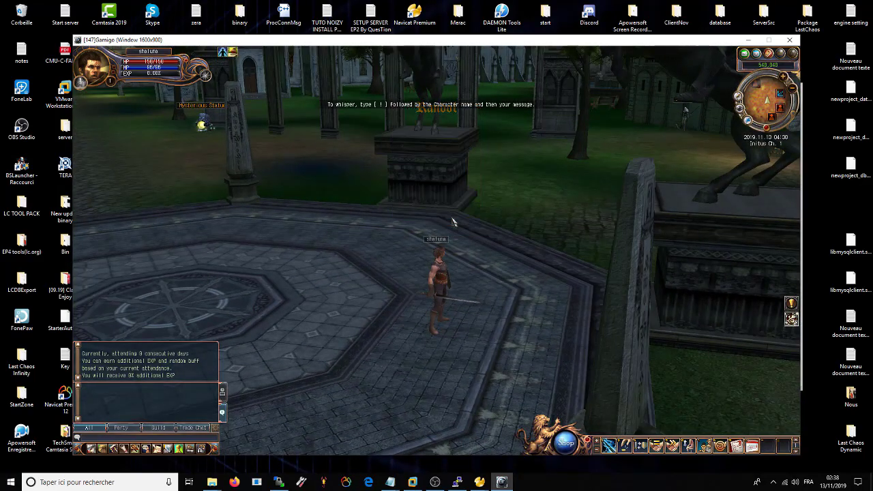
key("Escape")
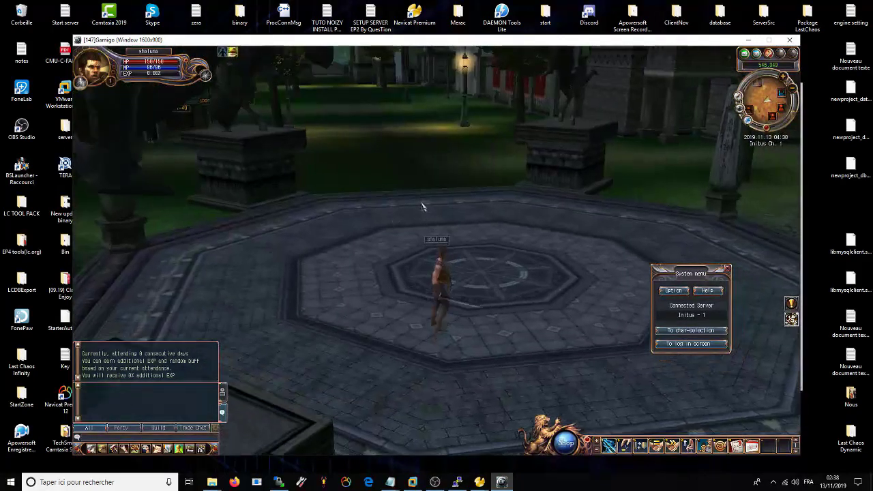
left_click(421, 202)
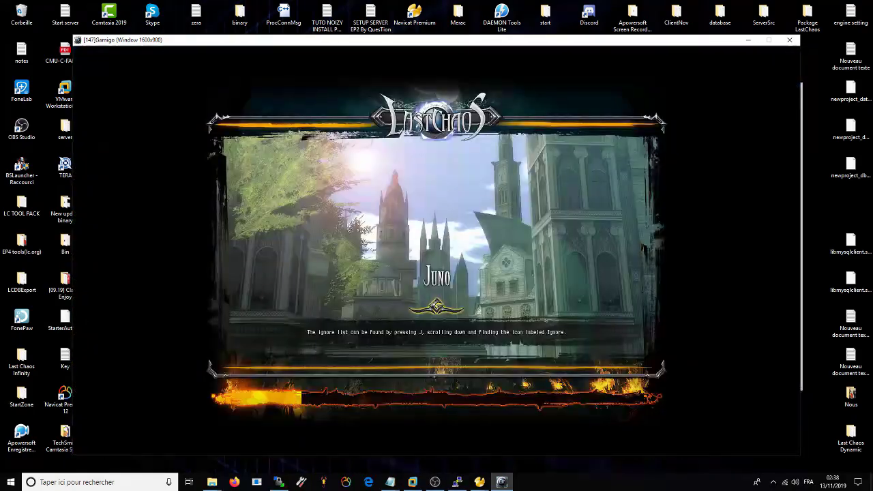
Step: Switch to the open t_characters table in Navicat
mouse_move(480, 484)
left_click(505, 443)
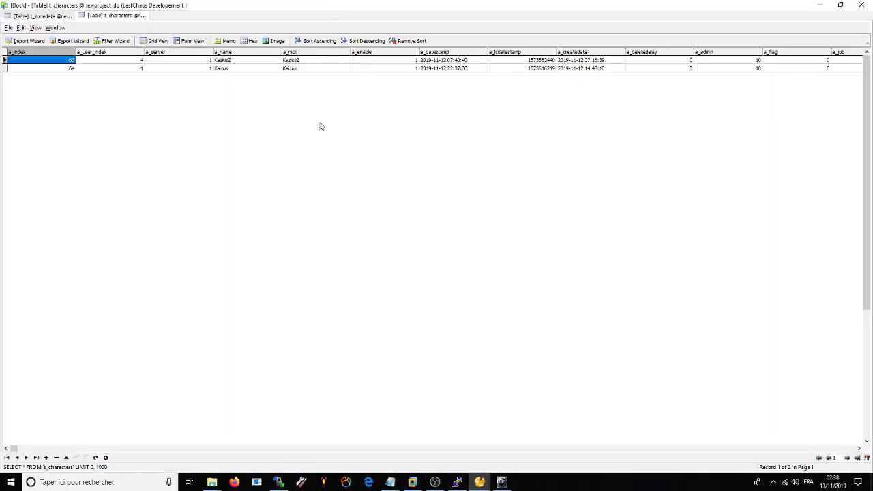